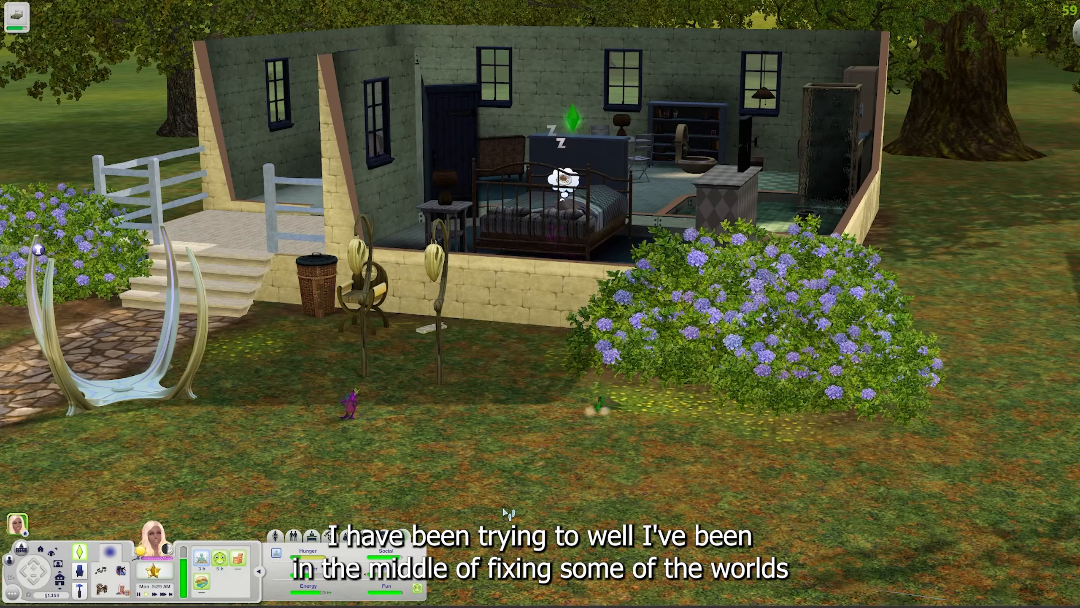
{"action": "scroll", "coordinate": [508, 481], "scroll_direction": "up", "scroll_amount": 3}
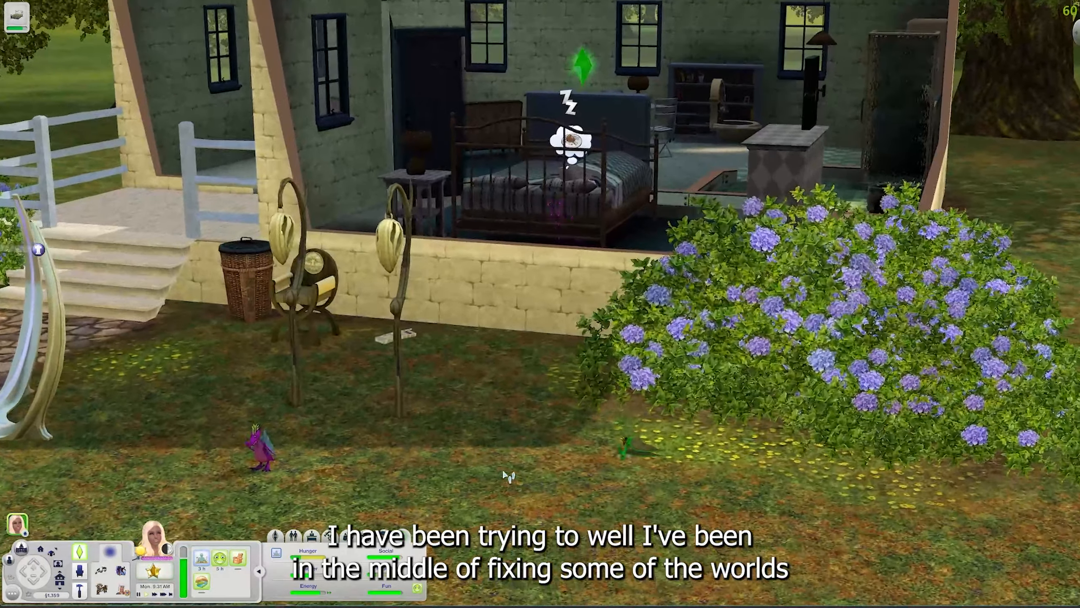
{"action": "scroll", "coordinate": [503, 474], "scroll_direction": "down", "scroll_amount": 3}
{"action": "scroll", "coordinate": [532, 515], "scroll_direction": "up", "scroll_amount": 3}
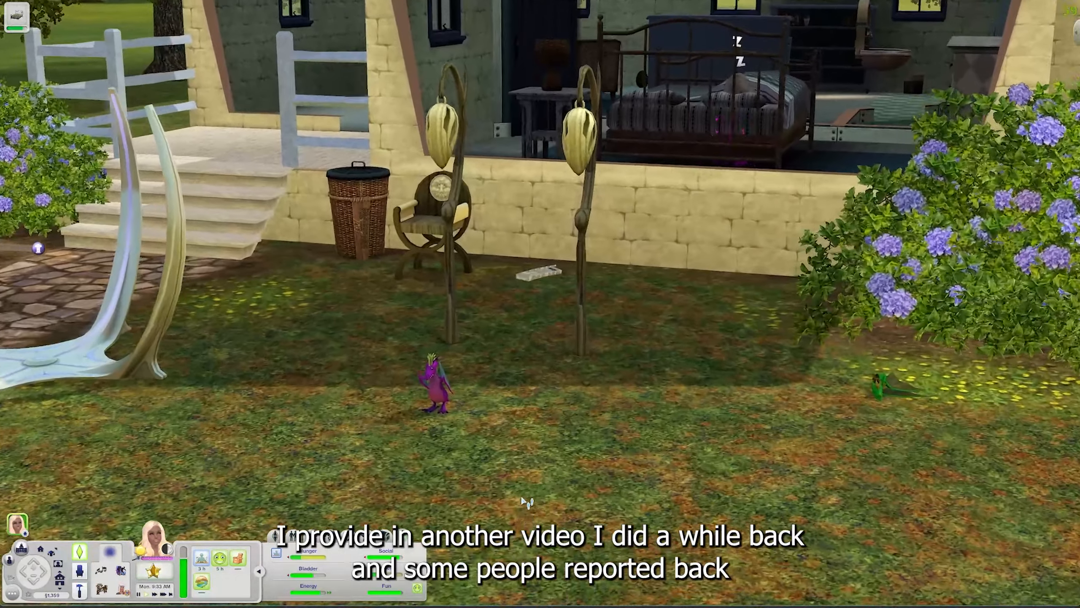
{"action": "scroll", "coordinate": [514, 472], "scroll_direction": "up", "scroll_amount": 2}
{"action": "scroll", "coordinate": [509, 459], "scroll_direction": "down", "scroll_amount": 2}
{"action": "scroll", "coordinate": [516, 509], "scroll_direction": "up", "scroll_amount": 2}
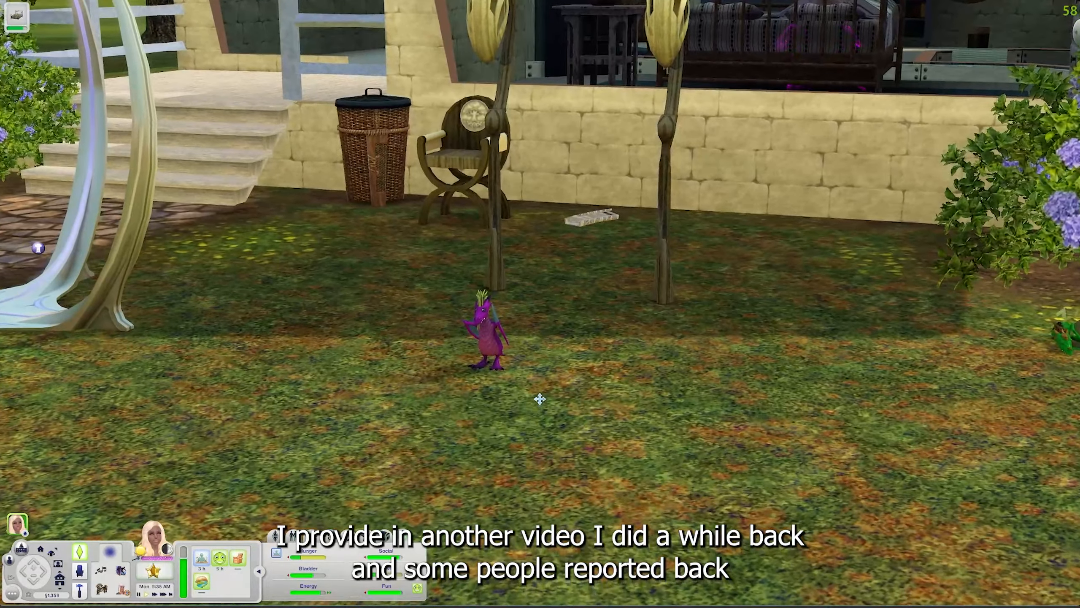
{"action": "left_click_drag", "start_coordinate": [537, 398], "coordinate": [468, 448]}
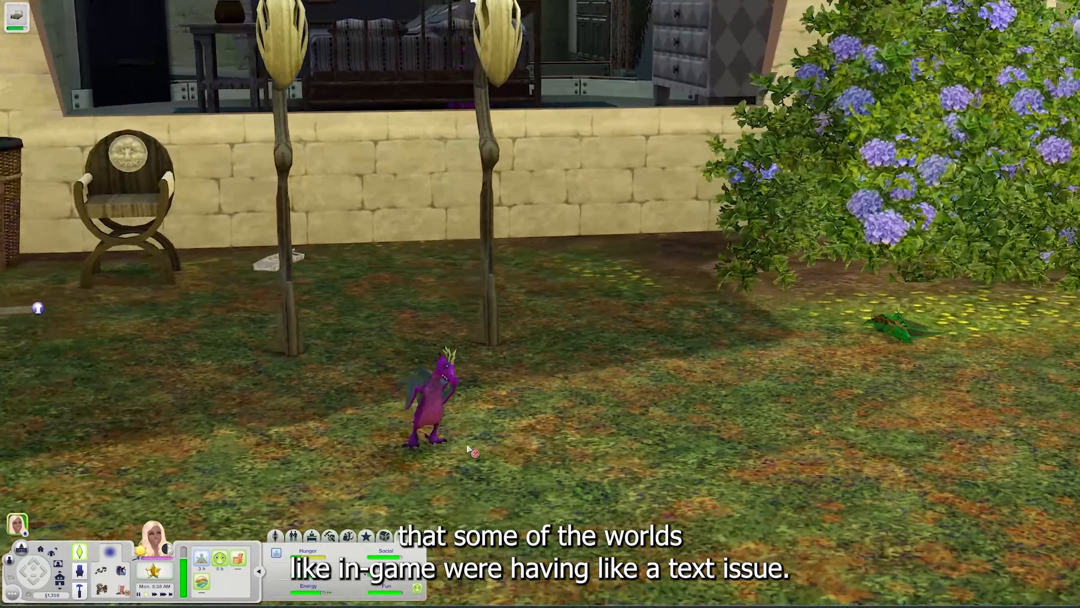
{"action": "key", "text": "d"}
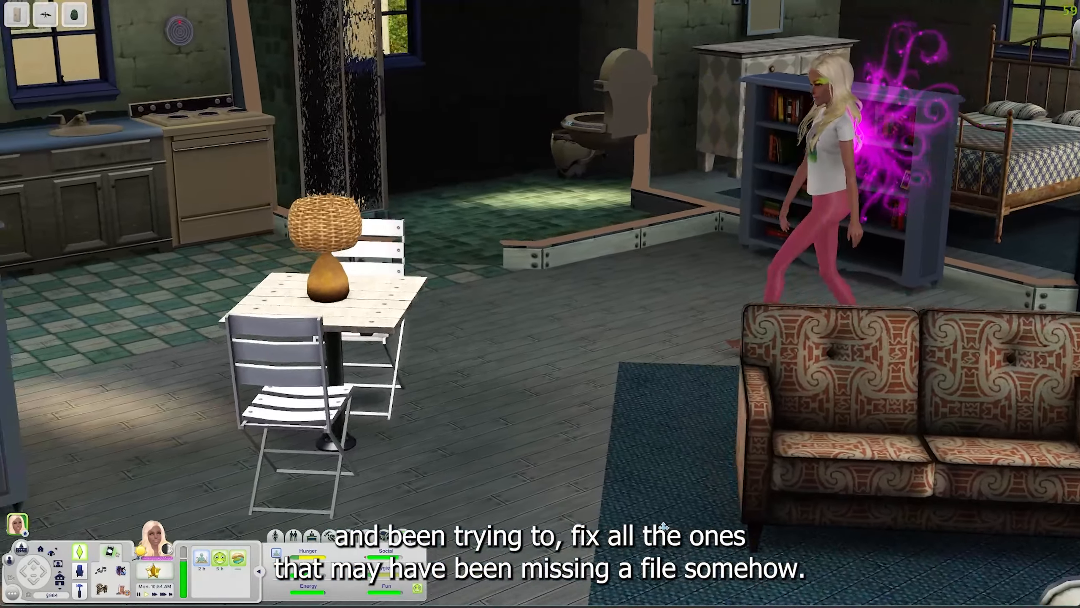
{"action": "scroll", "coordinate": [797, 480], "scroll_direction": "up", "scroll_amount": 3}
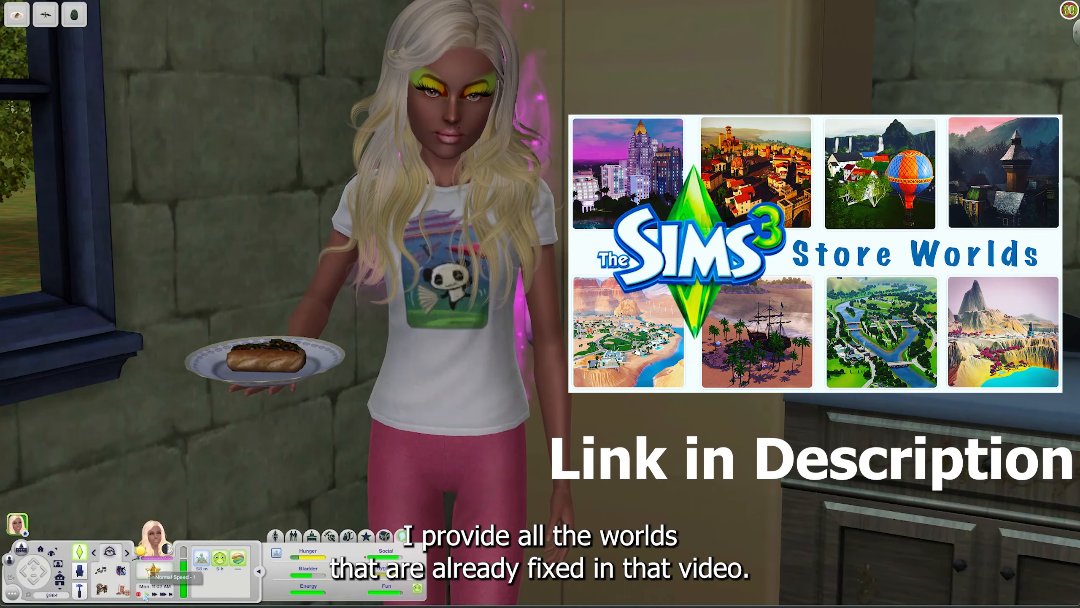
{"action": "left_click", "coordinate": [146, 595]}
{"action": "scroll", "coordinate": [657, 501], "scroll_direction": "down", "scroll_amount": 8}
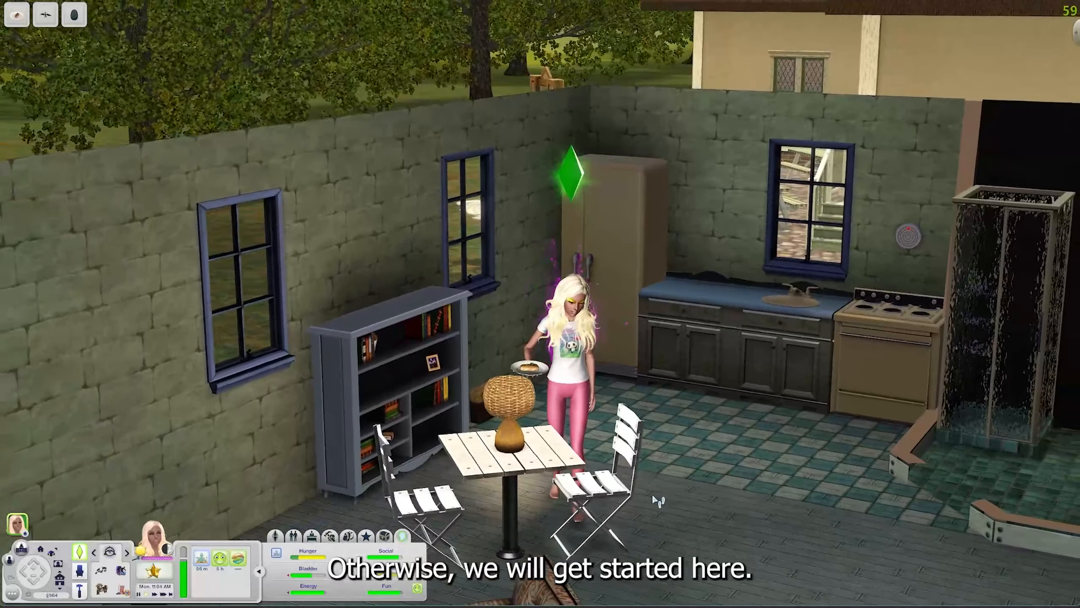
{"action": "scroll", "coordinate": [655, 501], "scroll_direction": "up", "scroll_amount": 3}
{"action": "scroll", "coordinate": [653, 527], "scroll_direction": "down", "scroll_amount": 1}
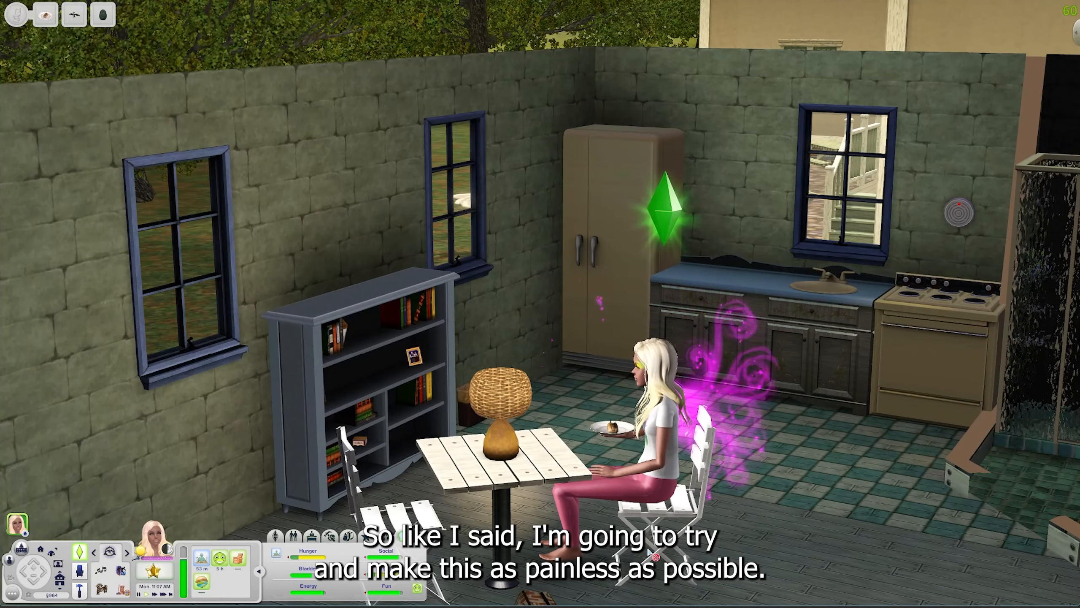
{"action": "scroll", "coordinate": [664, 532], "scroll_direction": "up", "scroll_amount": 3}
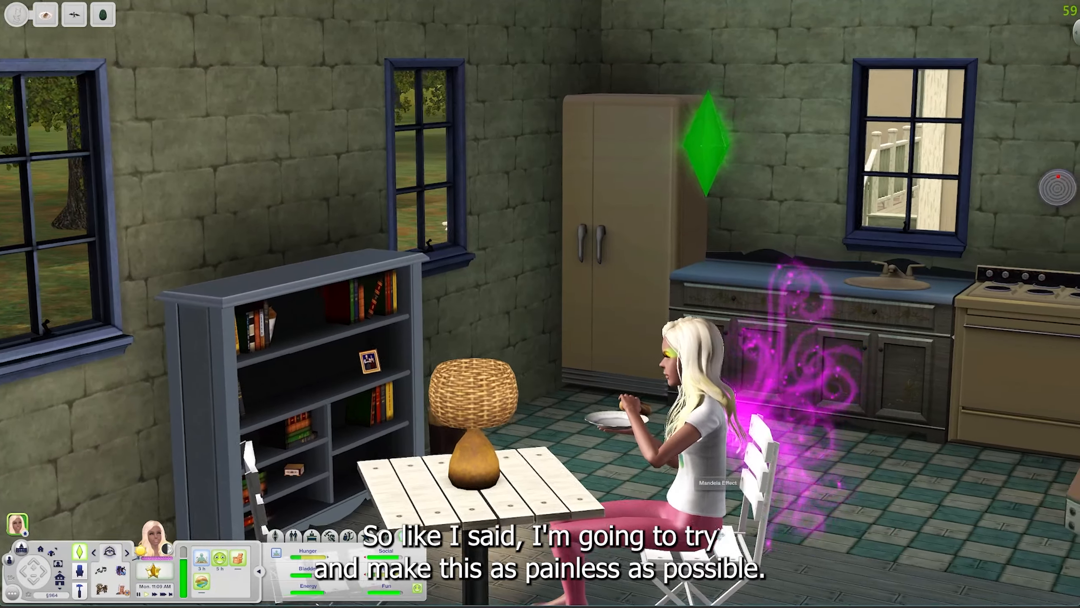
{"action": "scroll", "coordinate": [722, 534], "scroll_direction": "down", "scroll_amount": 4}
{"action": "left_click_drag", "start_coordinate": [722, 534], "coordinate": [771, 469]}
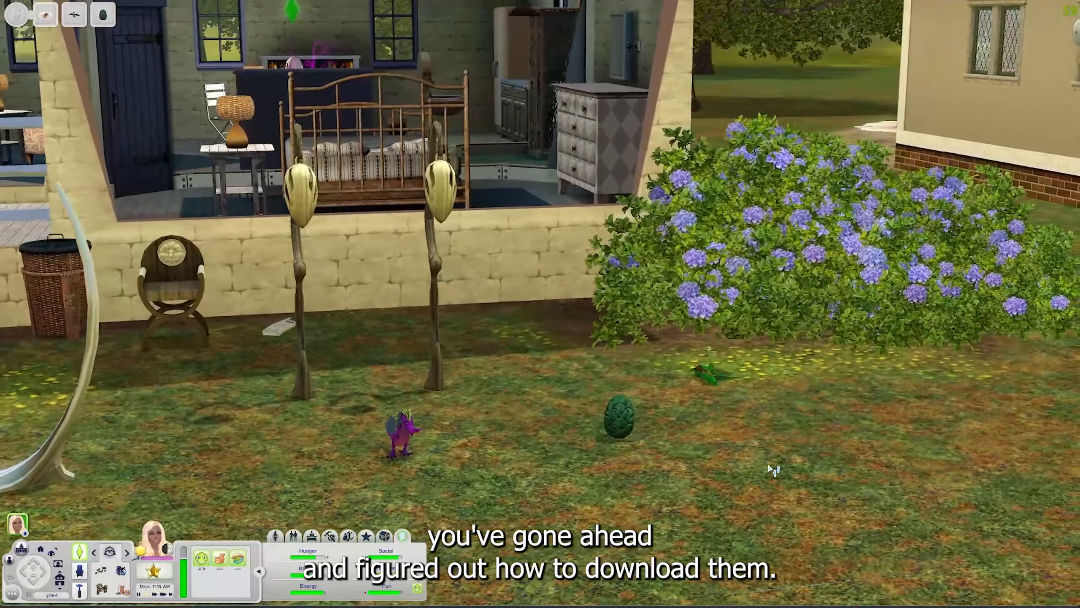
{"action": "scroll", "coordinate": [604, 508], "scroll_direction": "up", "scroll_amount": 3}
{"action": "left_click_drag", "start_coordinate": [559, 509], "coordinate": [529, 501]}
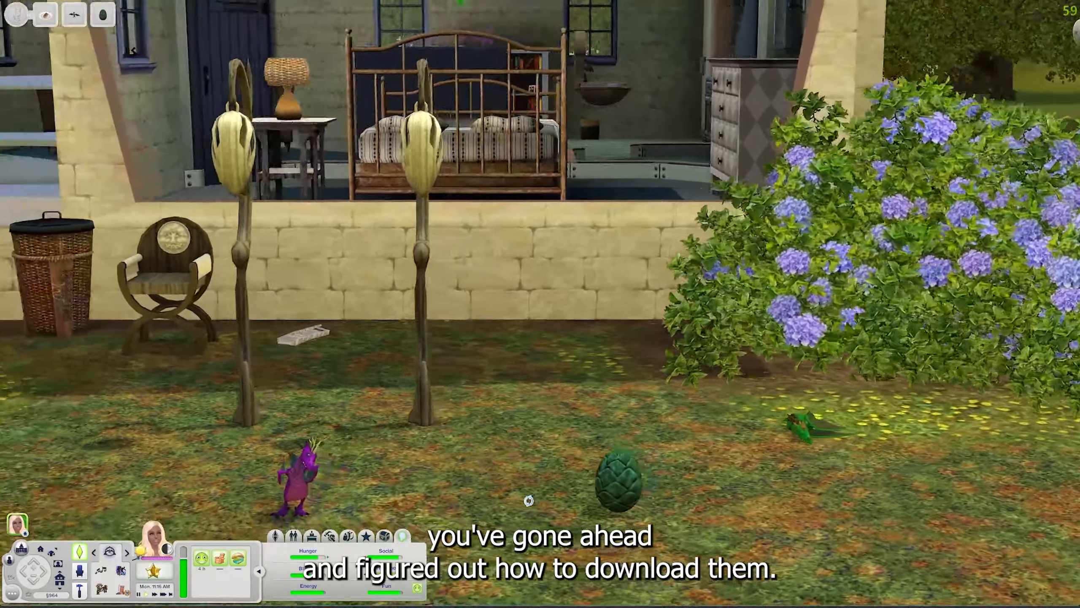
{"action": "scroll", "coordinate": [529, 500], "scroll_direction": "down", "scroll_amount": 3}
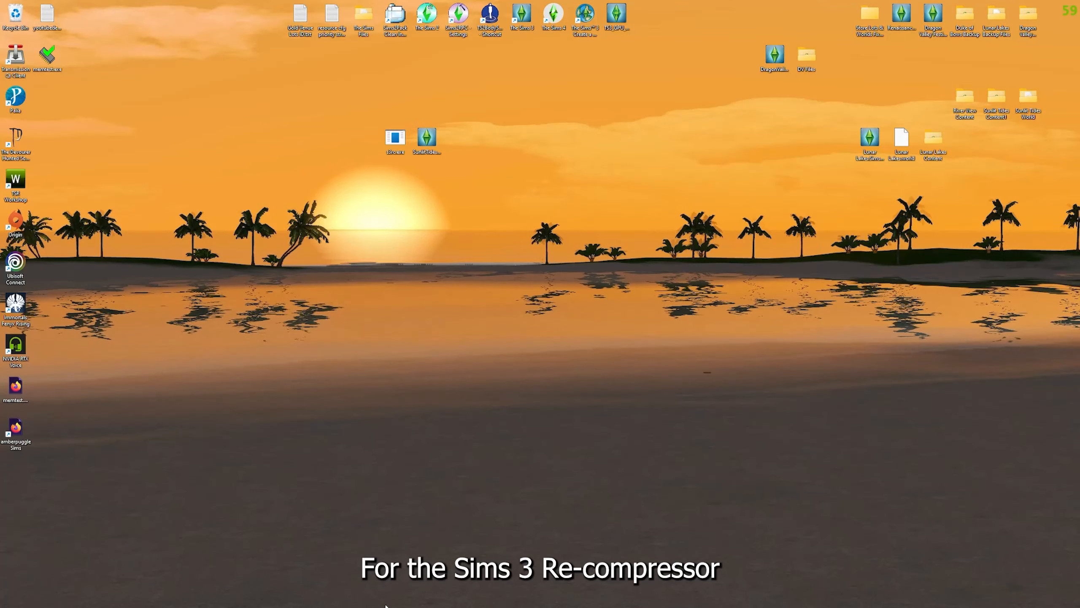
Switch to Chrome, locate the s3rc-win.rar download link in the TS3 Recompressor topic, and minimize the browser
{"action": "mouse_move", "coordinate": [386, 607]}
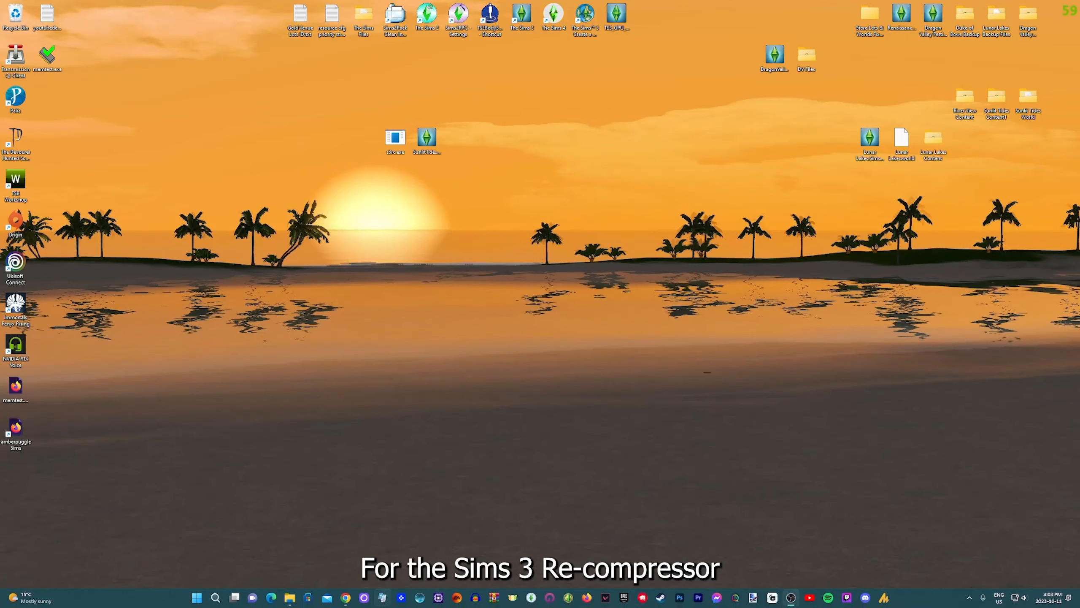
{"action": "left_click", "coordinate": [347, 599]}
{"action": "left_click_drag", "start_coordinate": [19, 3], "coordinate": [79, 30]}
{"action": "left_click_drag", "start_coordinate": [384, 44], "coordinate": [445, 20]}
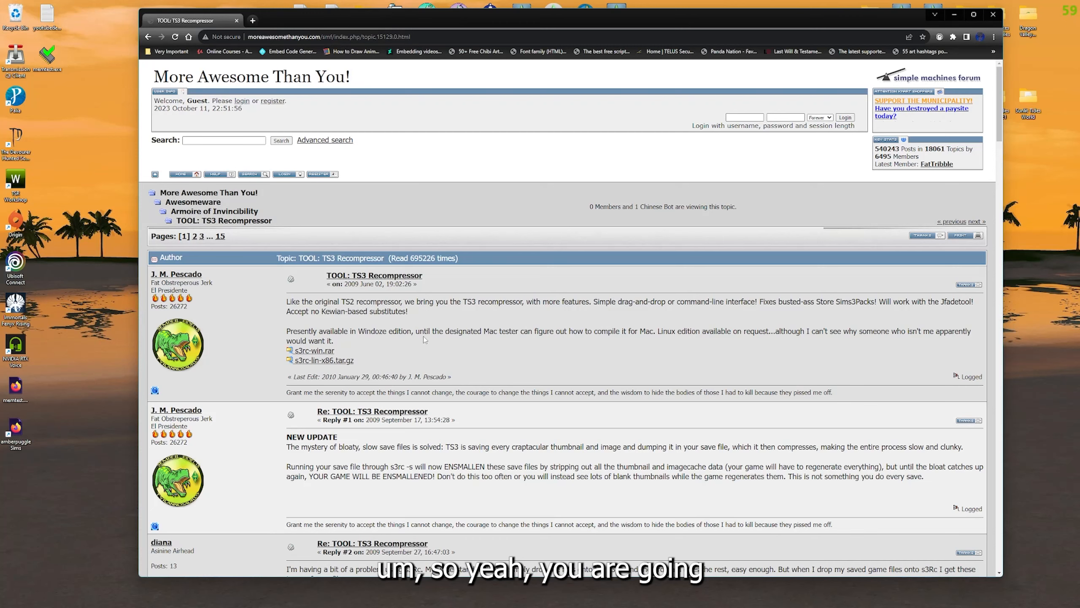
{"action": "scroll", "coordinate": [424, 338], "scroll_direction": "down", "scroll_amount": 1}
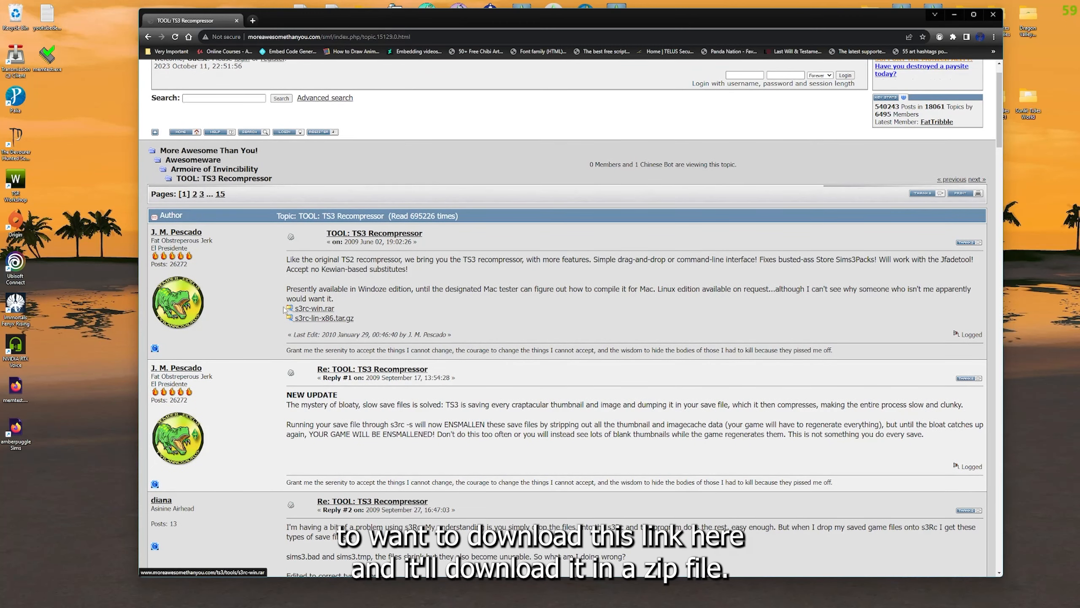
{"action": "left_click_drag", "start_coordinate": [333, 308], "coordinate": [295, 308]}
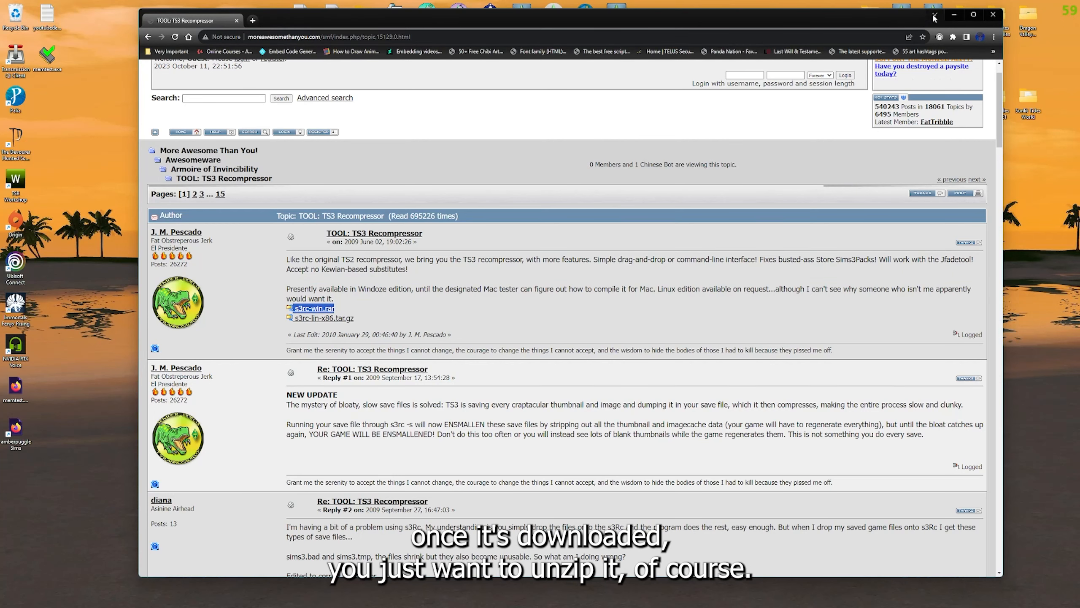
{"action": "left_click", "coordinate": [954, 15]}
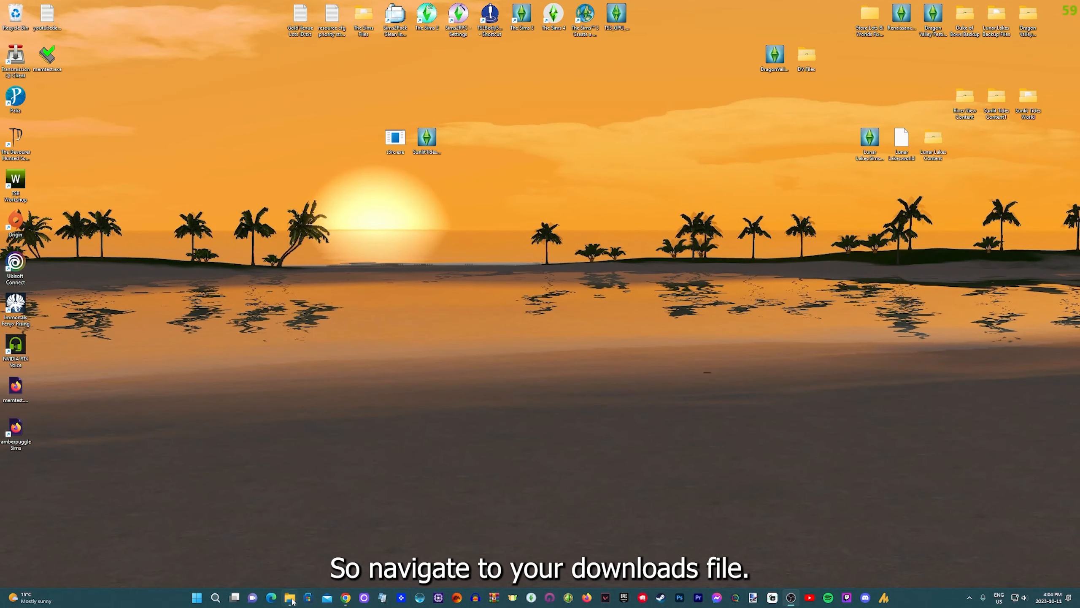
View the Downloads folder in File Explorer, point out s3rc.exe on the desktop, and close the folder window
{"action": "left_click", "coordinate": [292, 602]}
{"action": "left_click", "coordinate": [378, 188]}
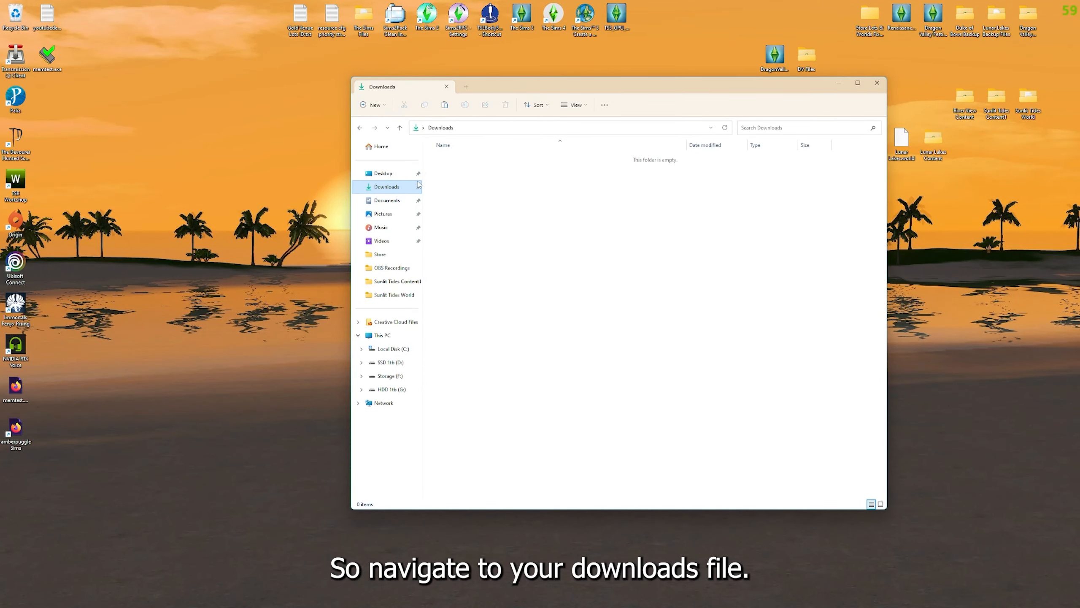
{"action": "left_click_drag", "start_coordinate": [615, 86], "coordinate": [732, 110]}
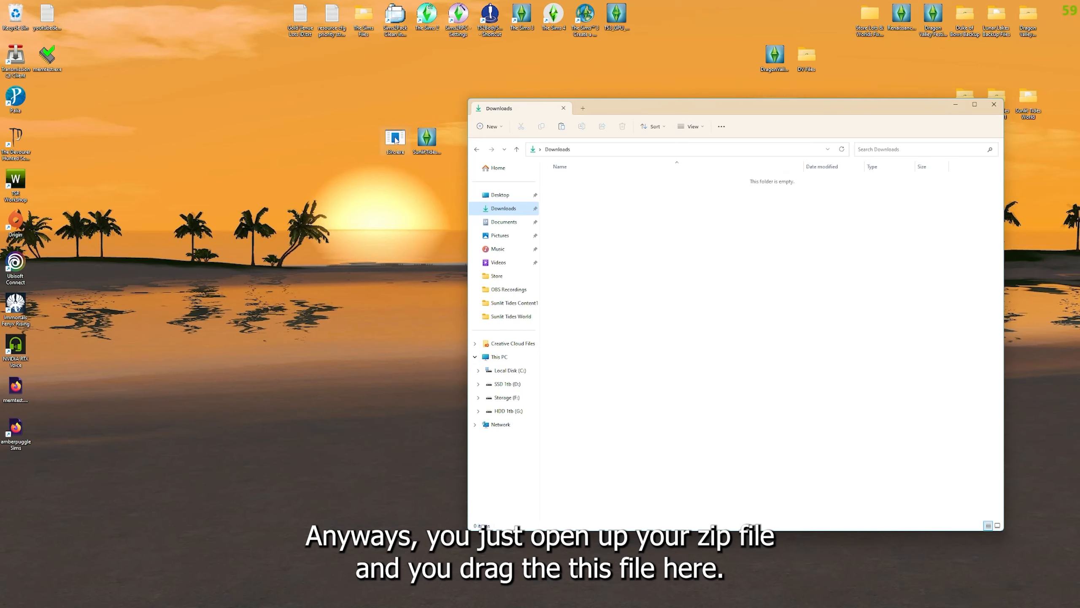
{"action": "left_click_drag", "start_coordinate": [395, 141], "coordinate": [342, 194]}
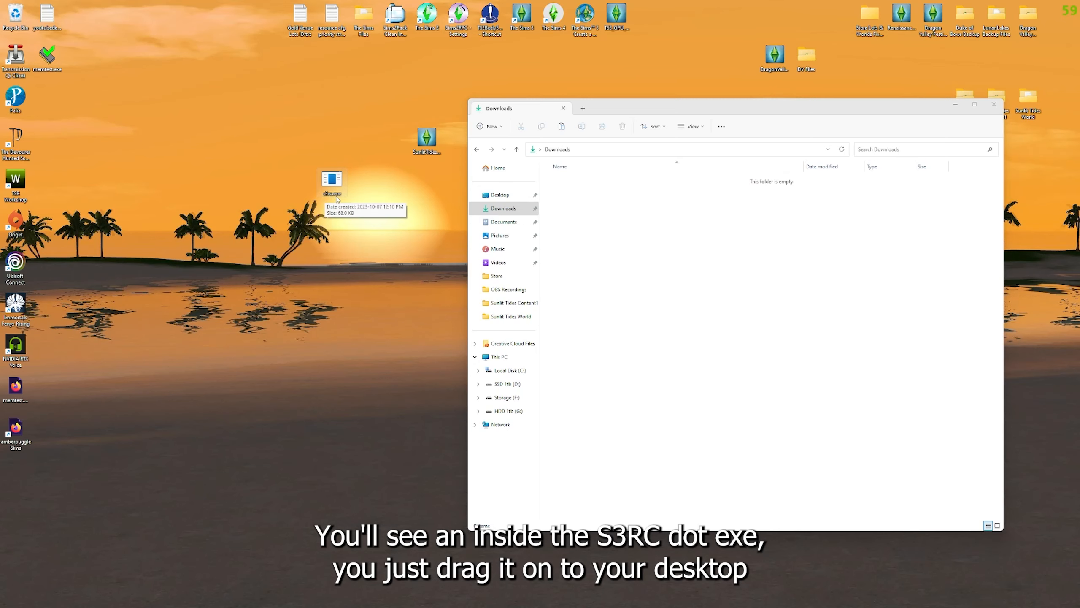
{"action": "left_click_drag", "start_coordinate": [335, 189], "coordinate": [396, 147]}
{"action": "left_click", "coordinate": [994, 105]}
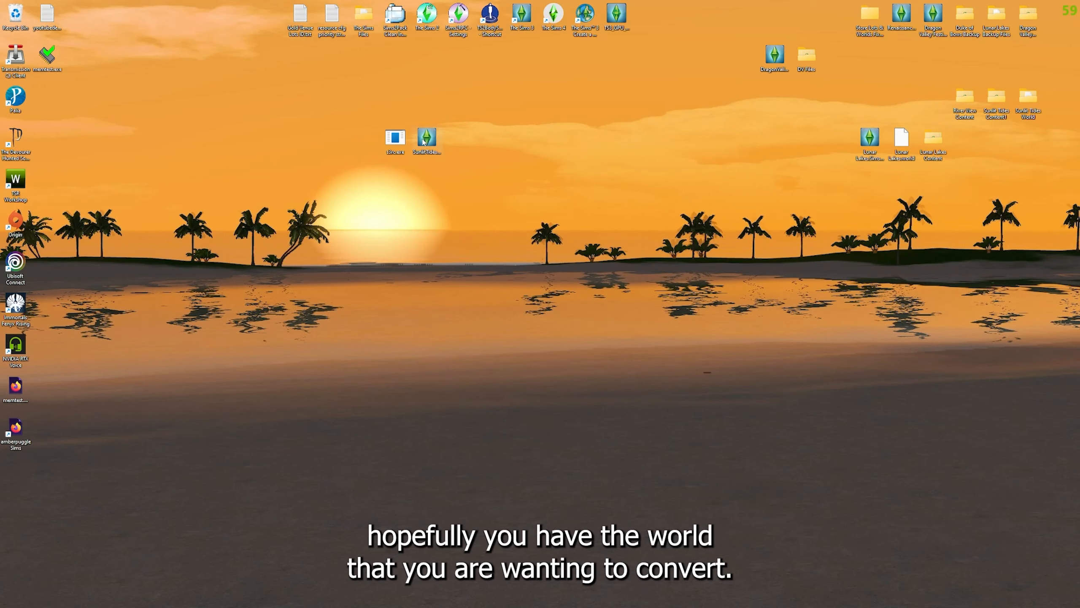
Run the Sunlit Tides Sims3Pack on the desktop through the s3rc.exe recompressor
{"action": "mouse_move", "coordinate": [423, 142]}
{"action": "left_mouse_down"}
{"action": "mouse_move", "coordinate": [474, 123]}
{"action": "mouse_move", "coordinate": [424, 141]}
{"action": "left_mouse_up"}
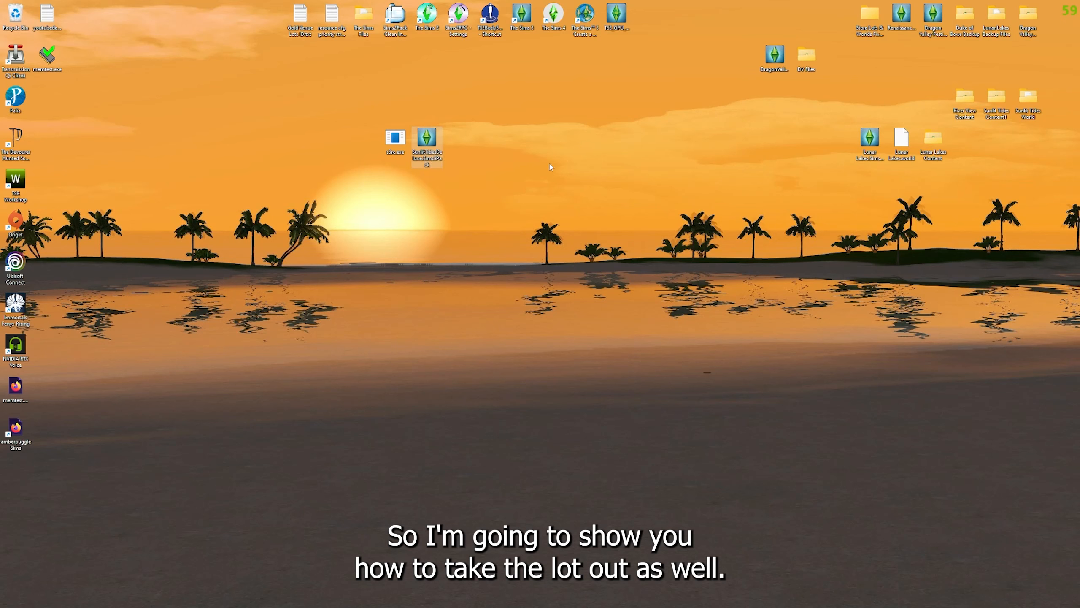
{"action": "left_click_drag", "start_coordinate": [396, 152], "coordinate": [366, 147]}
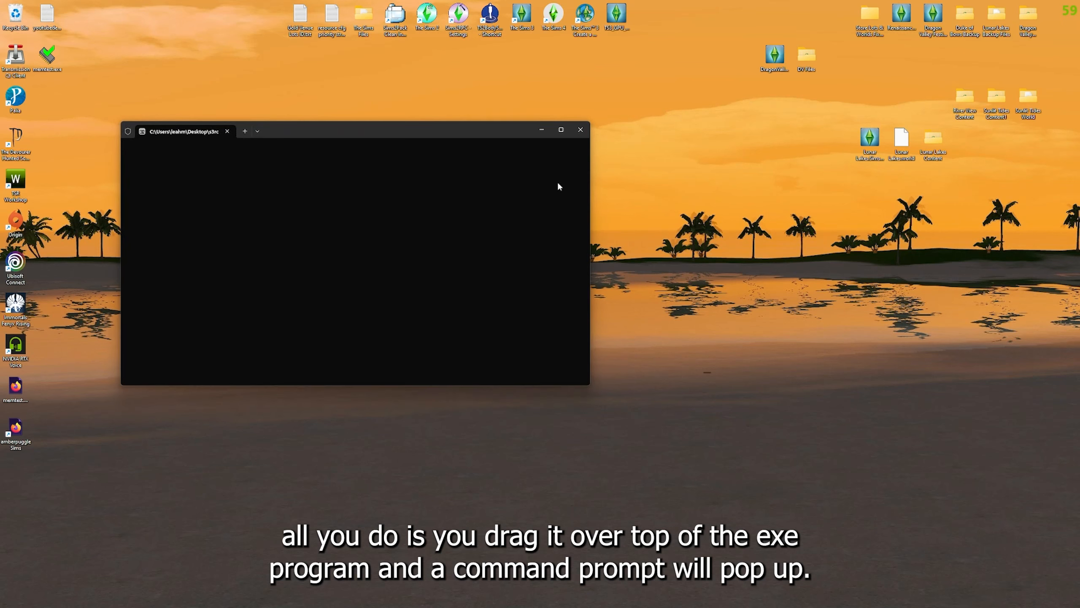
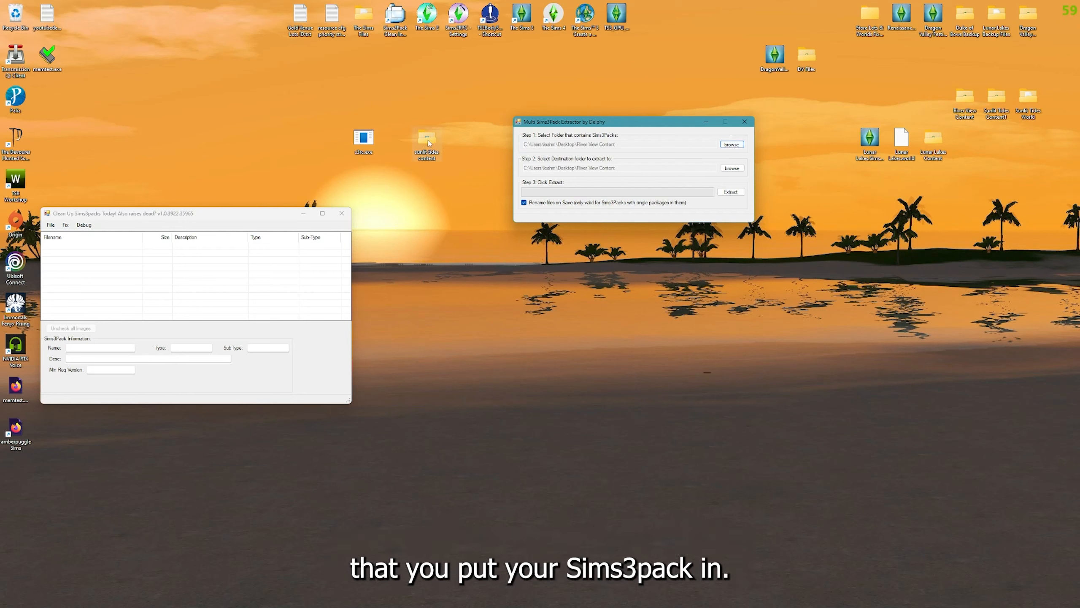
Choose the desktop folder "sunlit tides content" as the source folder containing the Sims3Packs
{"action": "left_click", "coordinate": [731, 145]}
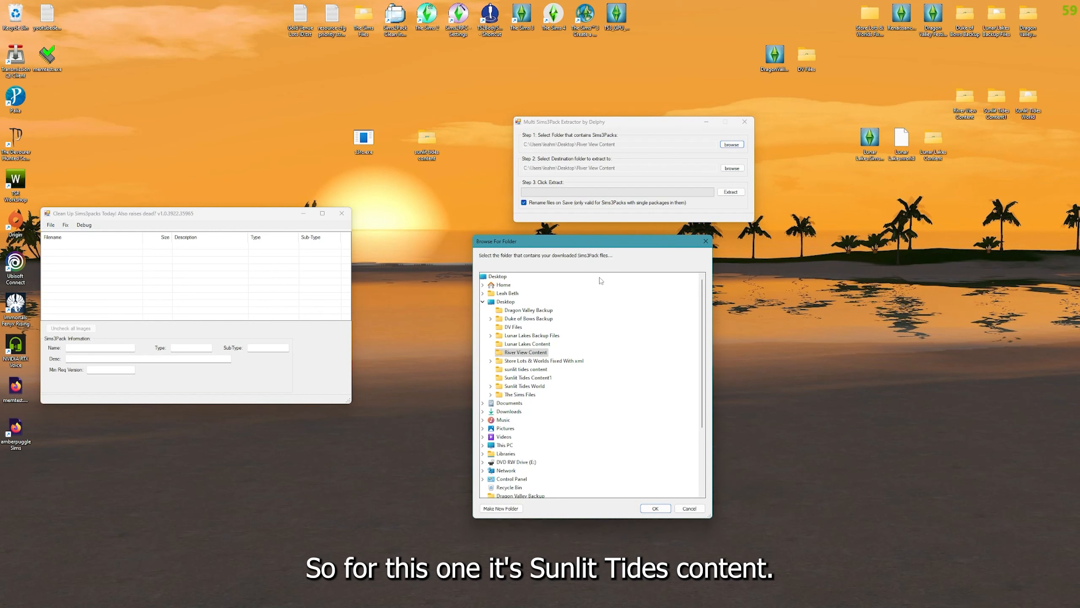
{"action": "left_click", "coordinate": [506, 301]}
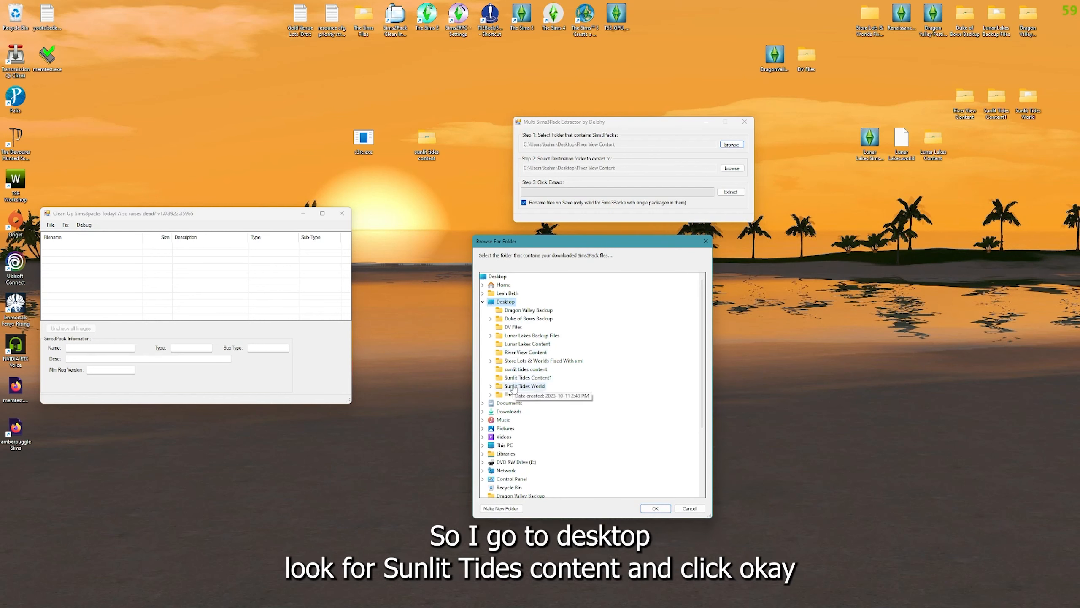
{"action": "left_click", "coordinate": [523, 370]}
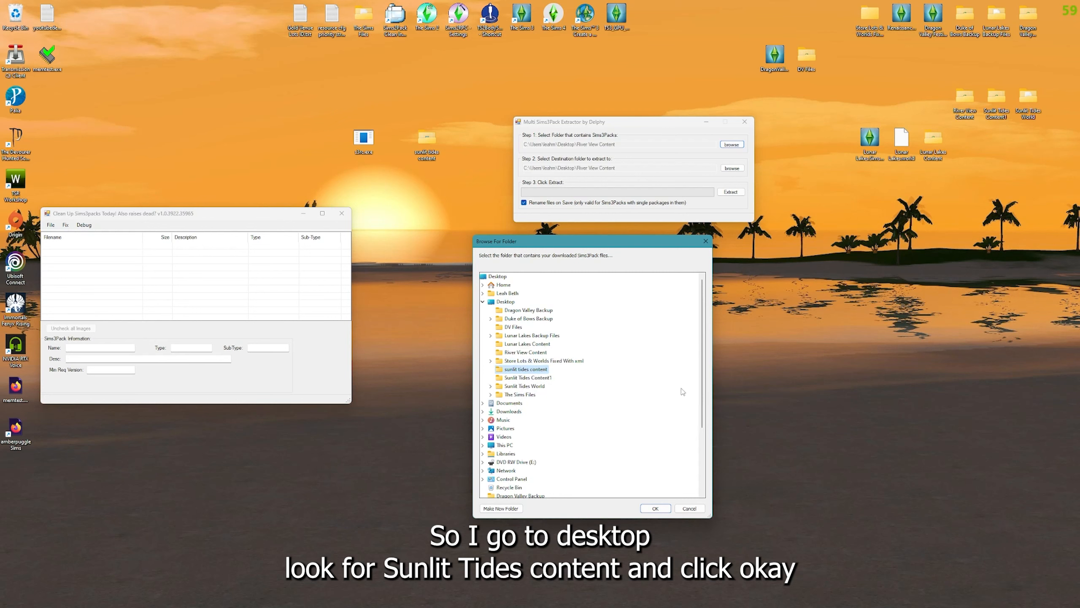
{"action": "left_click", "coordinate": [655, 509]}
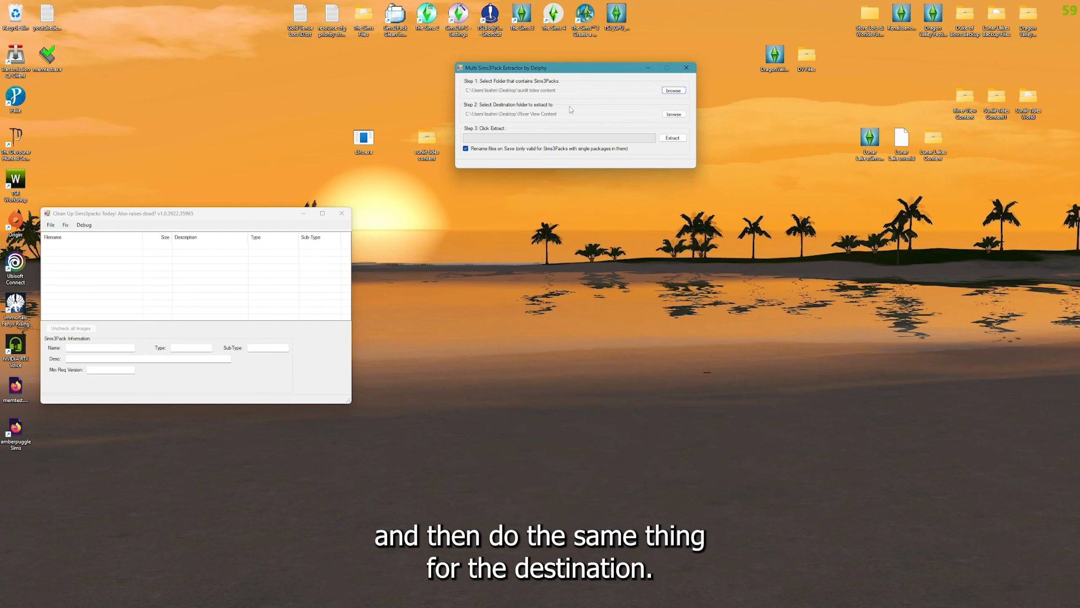
Choose "sunlit tides content" on the desktop as the destination folder and extract the Sims3Pack
{"action": "left_click", "coordinate": [674, 114]}
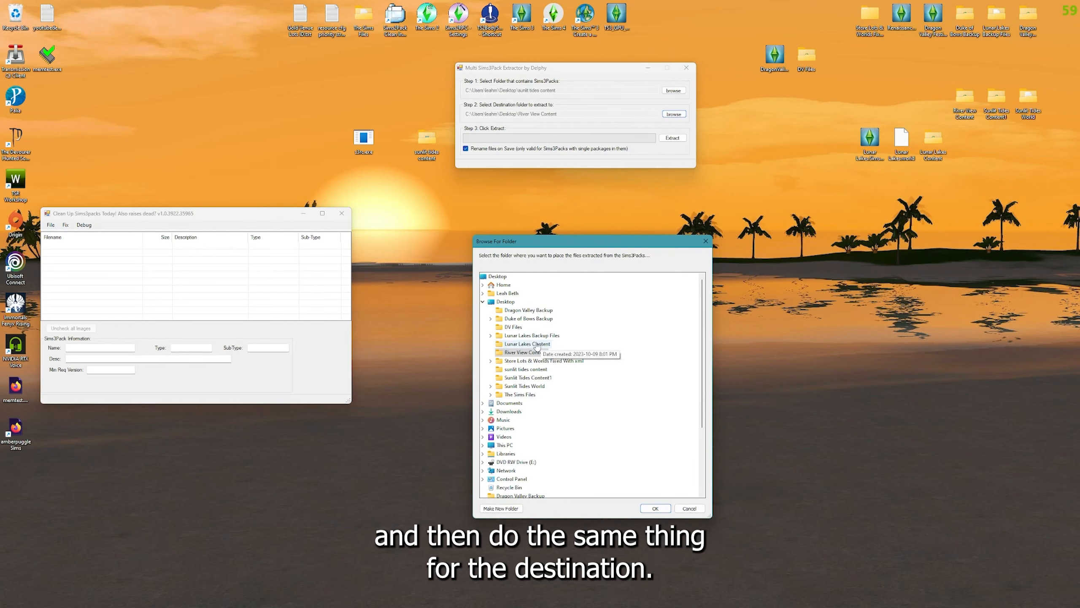
{"action": "left_click", "coordinate": [506, 302]}
{"action": "left_click", "coordinate": [526, 369]}
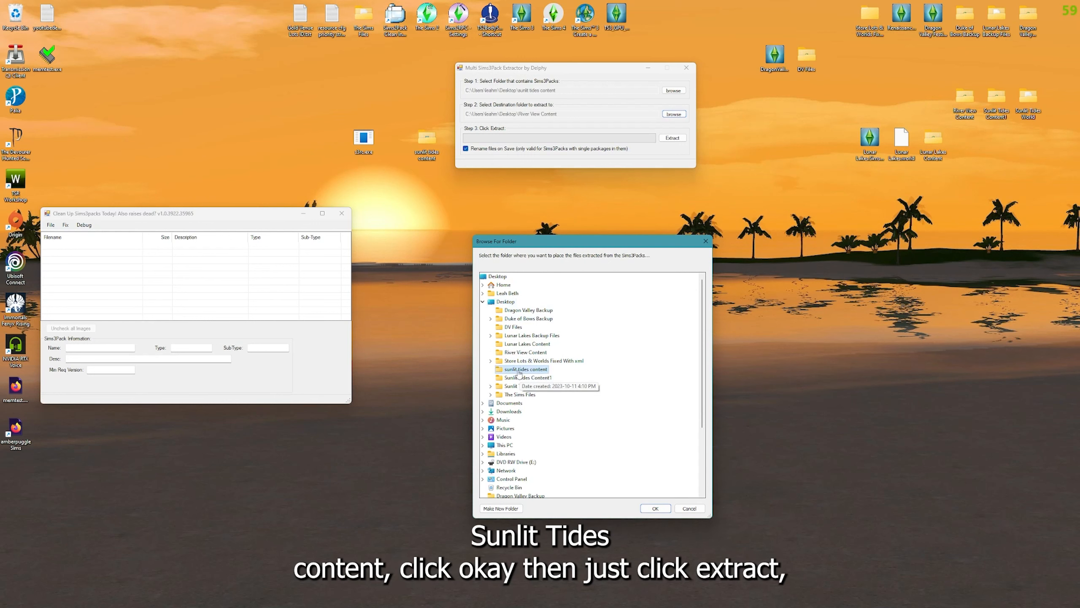
{"action": "left_click", "coordinate": [656, 508]}
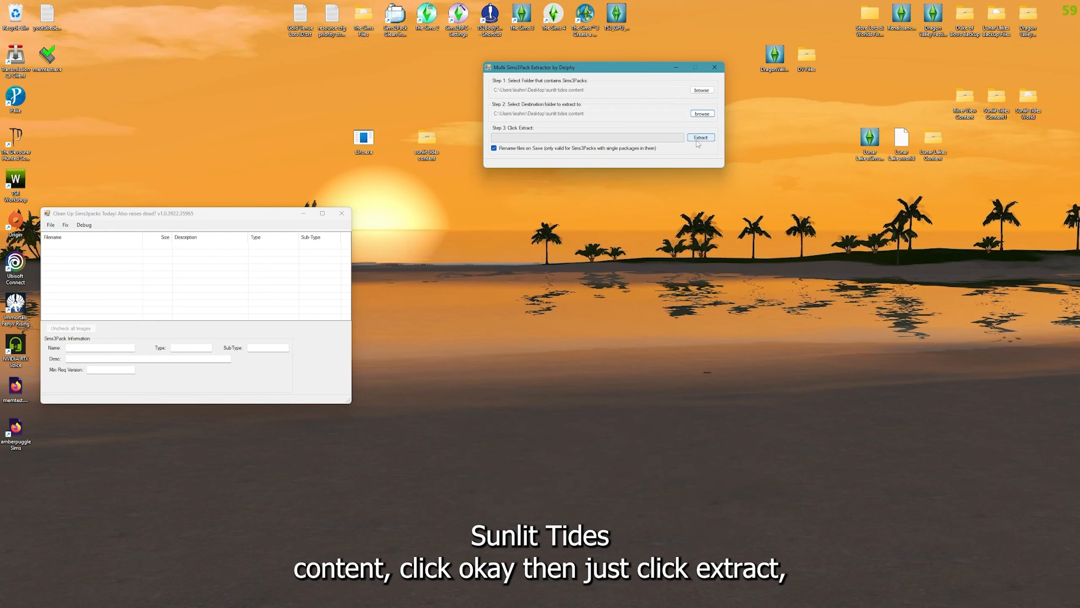
{"action": "left_click", "coordinate": [700, 138]}
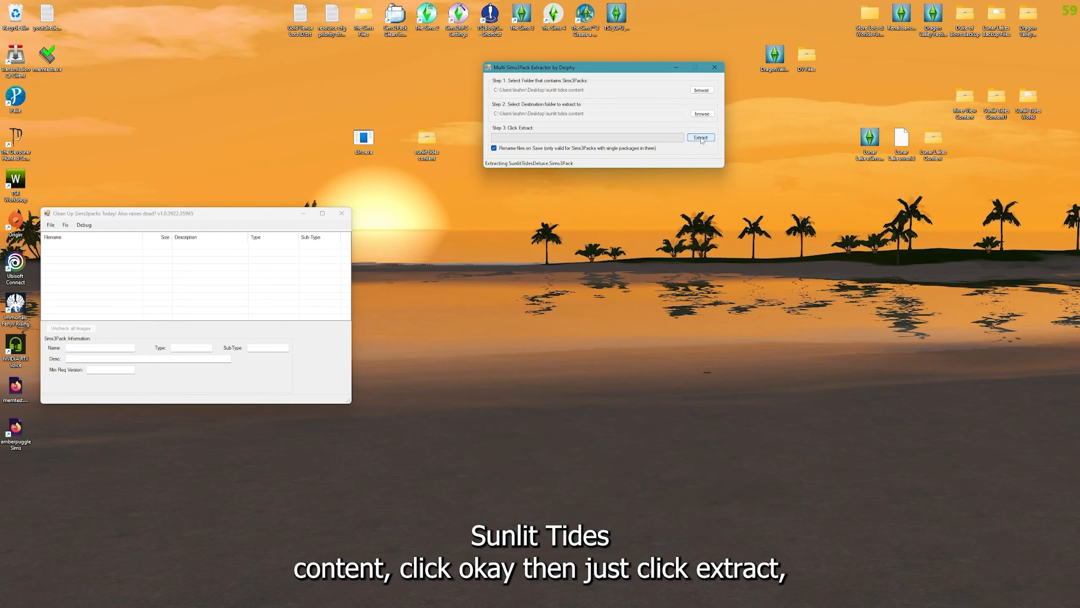
Open the "sunlit tides content" folder from the desktop and locate the SunlitTidesDeluxe Sims3Pack among the extracted package files
{"action": "double_click", "coordinate": [427, 138]}
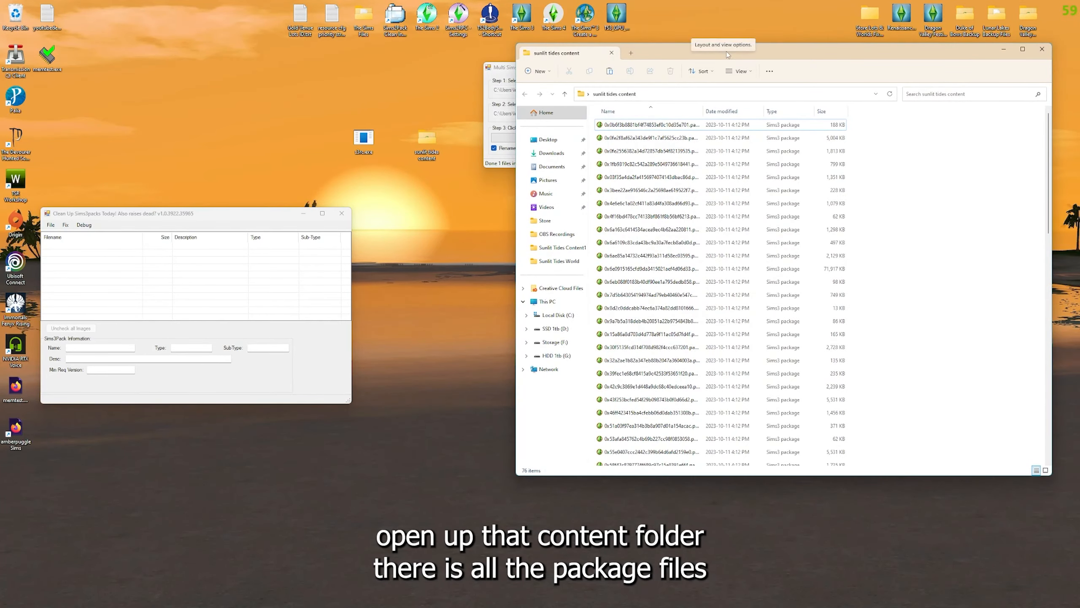
{"action": "left_click_drag", "start_coordinate": [723, 57], "coordinate": [327, 32]}
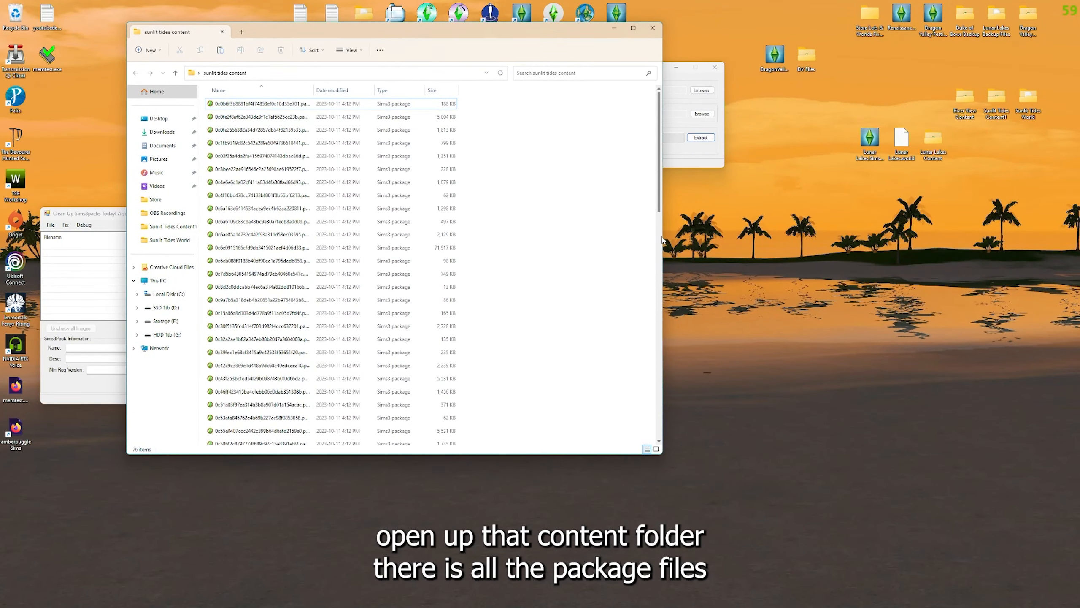
{"action": "scroll", "coordinate": [660, 238], "scroll_direction": "down", "scroll_amount": 8}
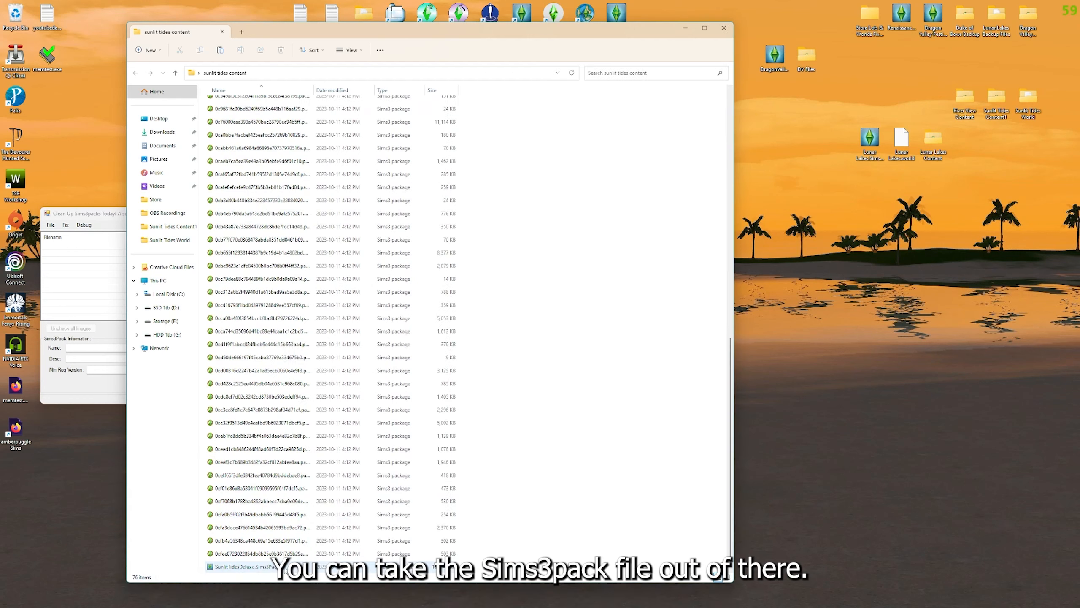
Move the SunlitTidesDeluxe Sims3Pack from the content folder to the desktop and close the Multi Sims3Pack Extractor
{"action": "left_click", "coordinate": [266, 567]}
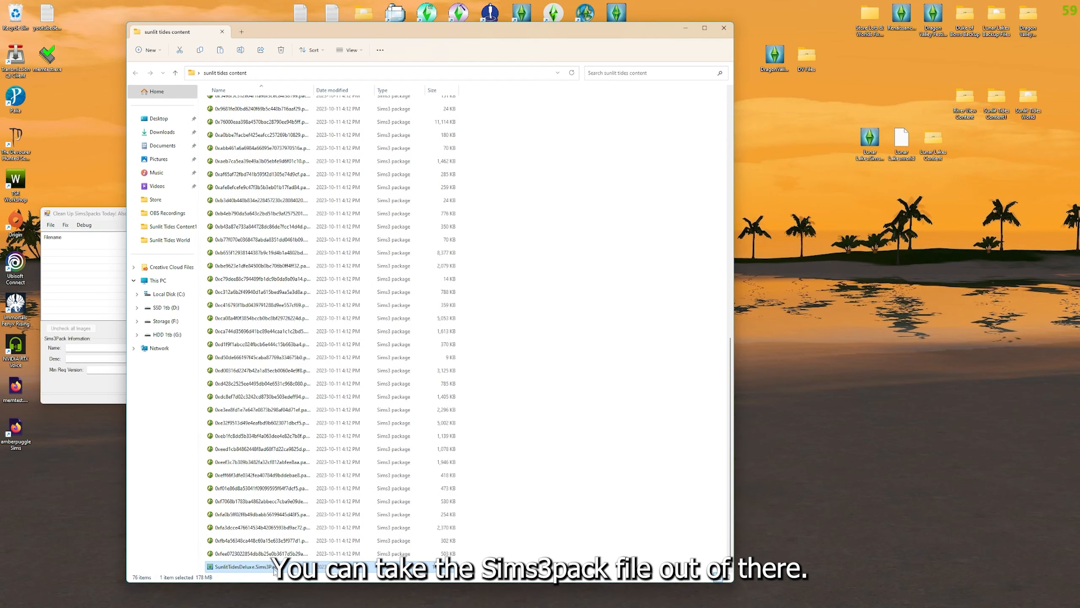
{"action": "left_click_drag", "start_coordinate": [266, 571], "coordinate": [819, 260]}
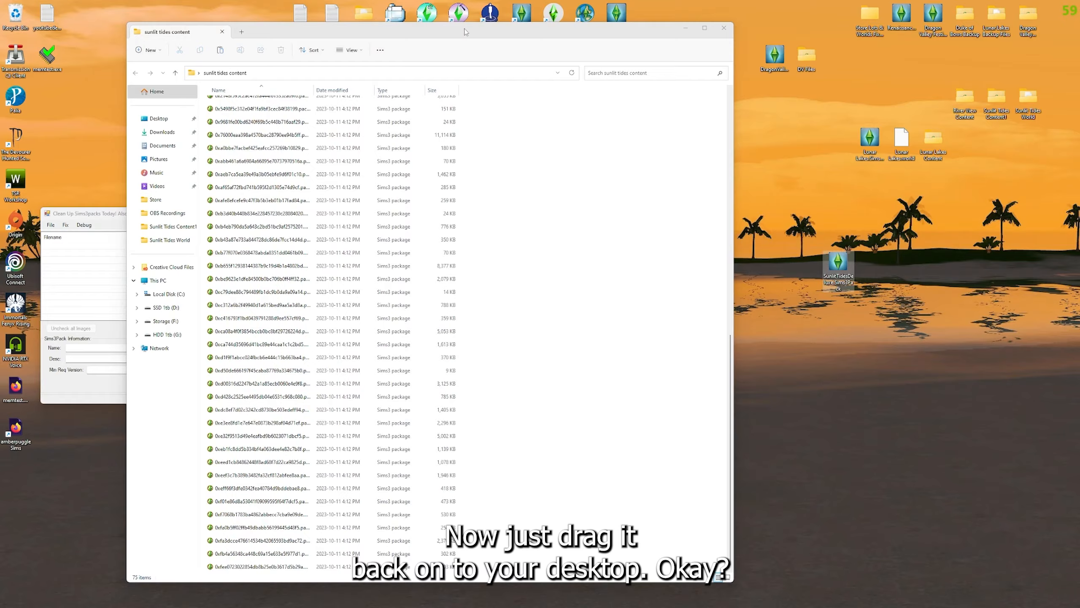
{"action": "left_click_drag", "start_coordinate": [466, 29], "coordinate": [1047, 13]}
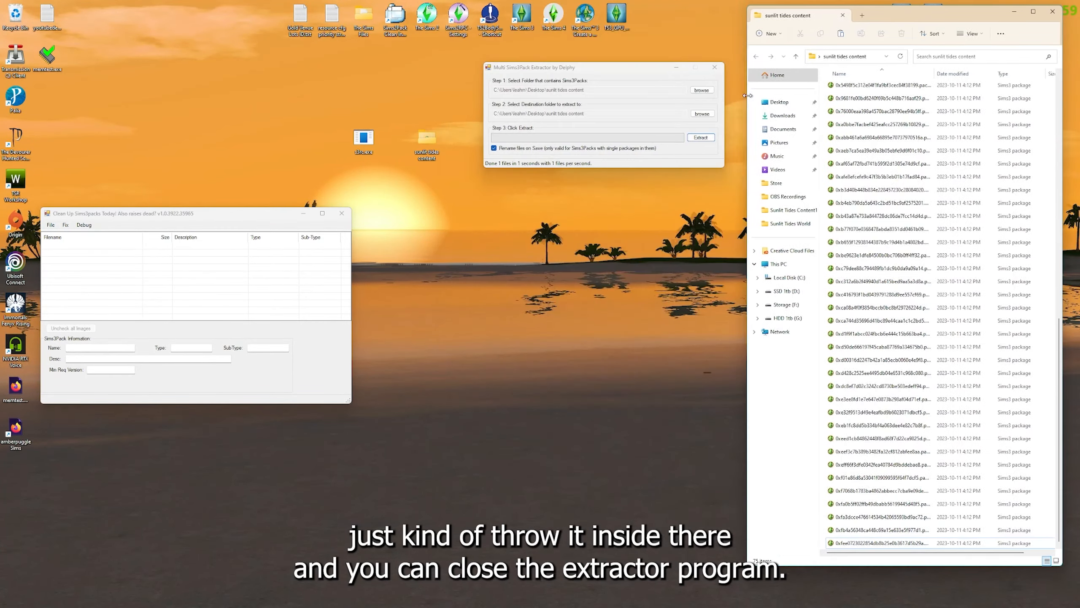
{"action": "left_click_drag", "start_coordinate": [613, 68], "coordinate": [565, 76]}
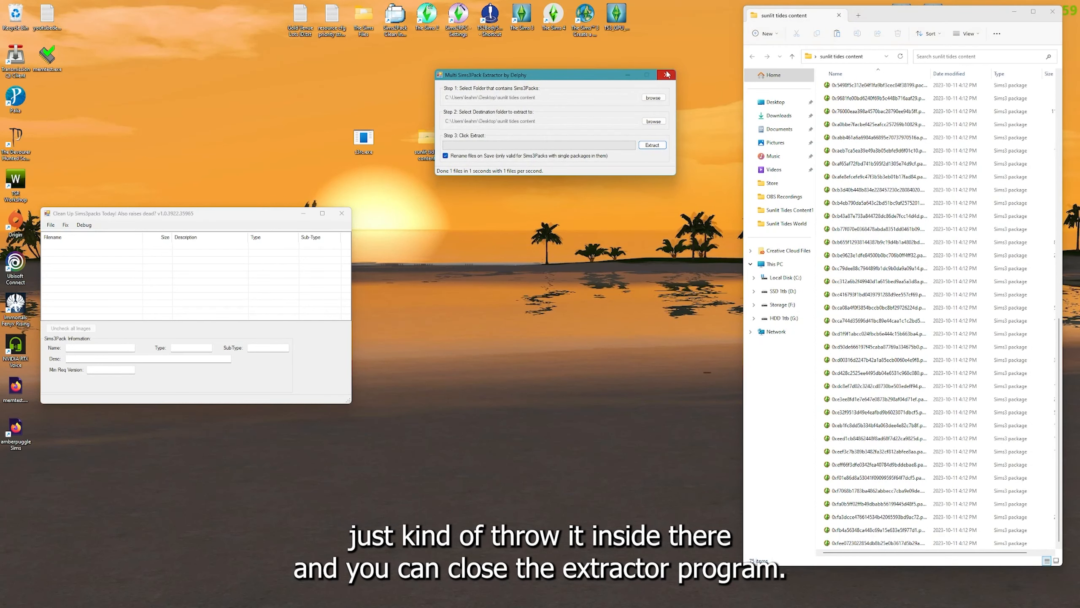
{"action": "left_click", "coordinate": [666, 75]}
Open SunlitTidesDeluxe.Sims3Pack from the desktop in the Clean Up Sims3Packs program, and dismiss the clock notification
{"action": "left_click_drag", "start_coordinate": [230, 213], "coordinate": [305, 203]}
{"action": "left_click_drag", "start_coordinate": [871, 19], "coordinate": [811, 33]}
{"action": "left_click_drag", "start_coordinate": [308, 205], "coordinate": [343, 86]}
{"action": "left_click", "coordinate": [162, 97]}
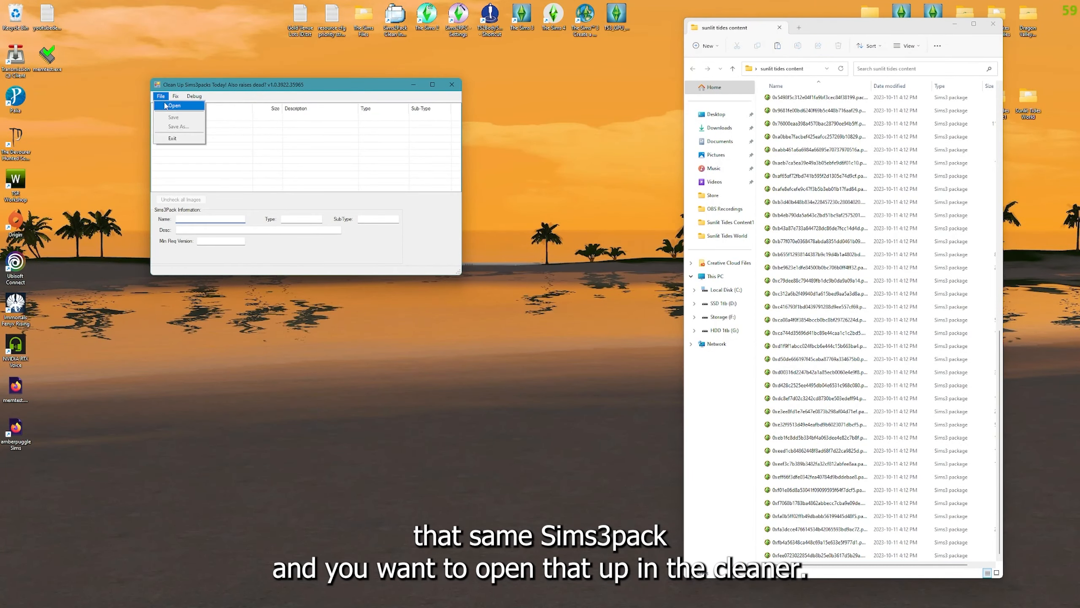
{"action": "left_click", "coordinate": [172, 106]}
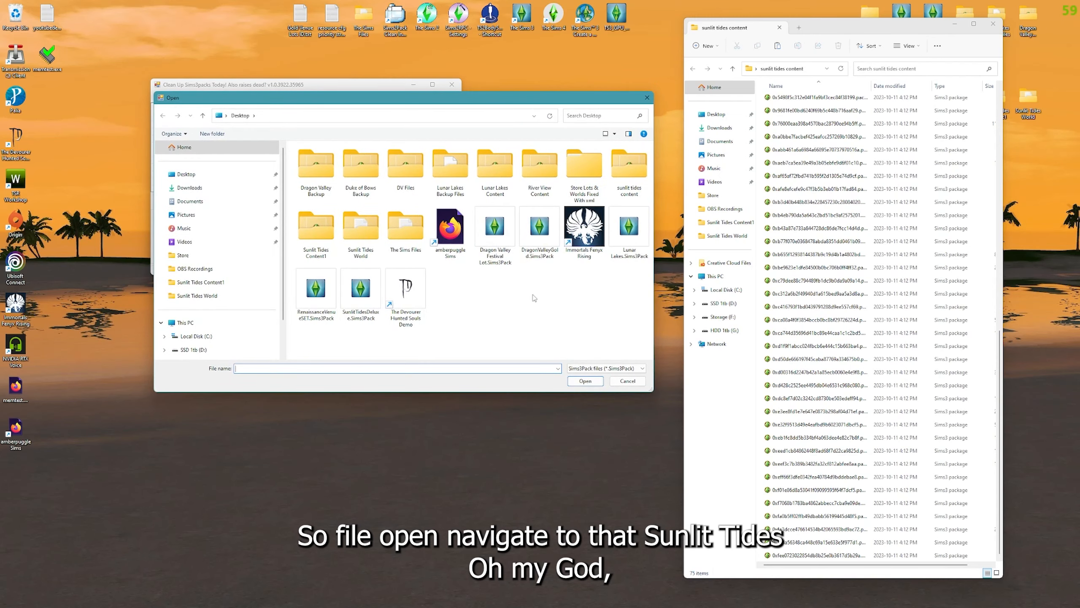
{"action": "left_click", "coordinate": [361, 288]}
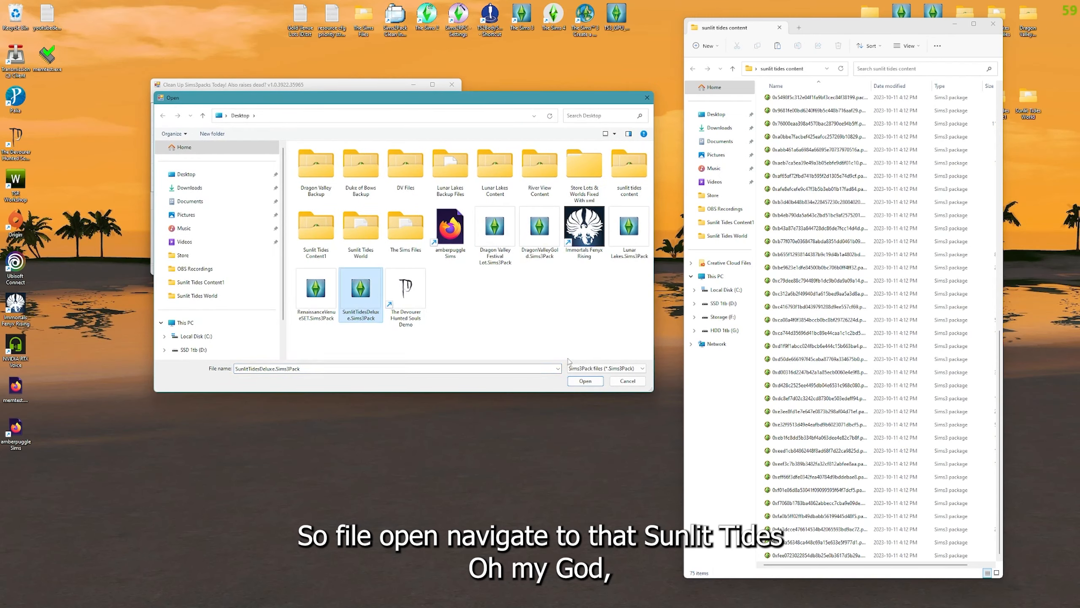
{"action": "left_click", "coordinate": [587, 381]}
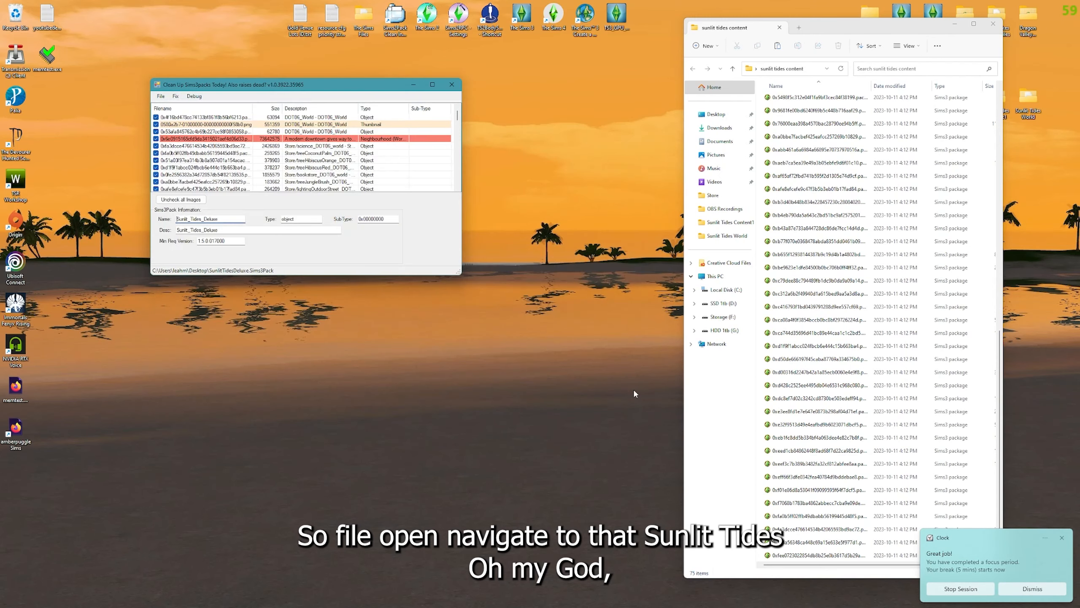
{"action": "left_click", "coordinate": [1033, 589]}
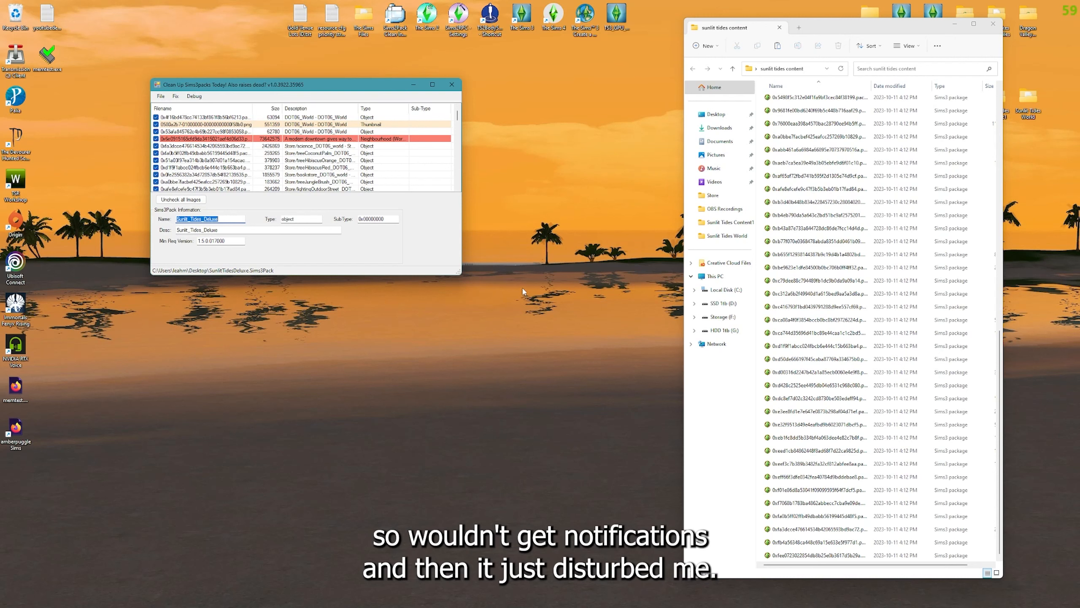
Enlarge the Sims3Pack cleaner window and arrange it beside the widened content folder window so both file lists are readable
{"action": "left_click_drag", "start_coordinate": [340, 85], "coordinate": [290, 76]}
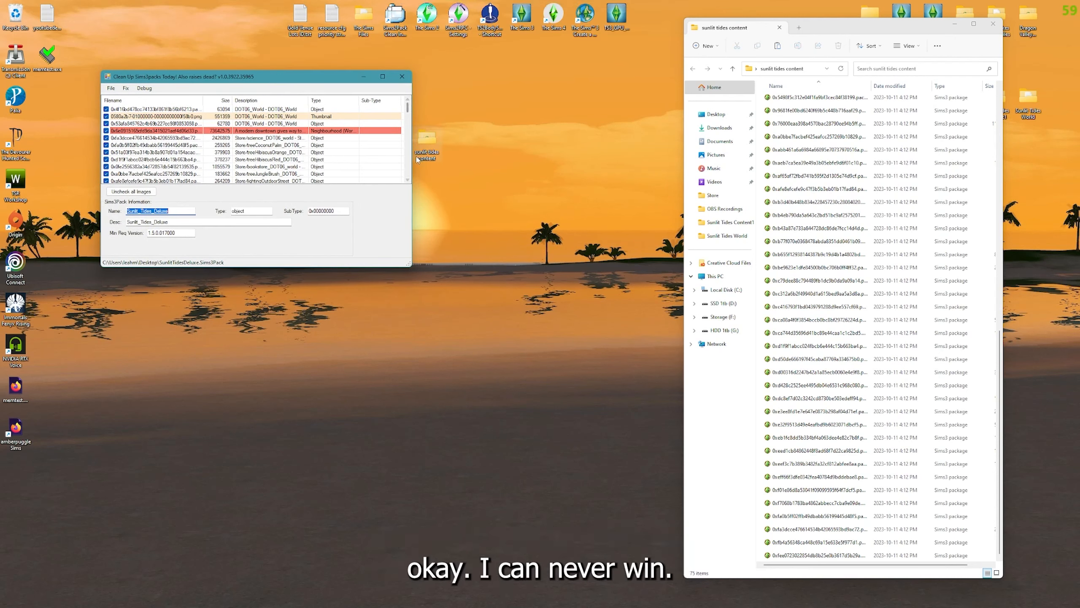
{"action": "left_click_drag", "start_coordinate": [413, 158], "coordinate": [471, 175]}
{"action": "left_click_drag", "start_coordinate": [341, 269], "coordinate": [340, 393]}
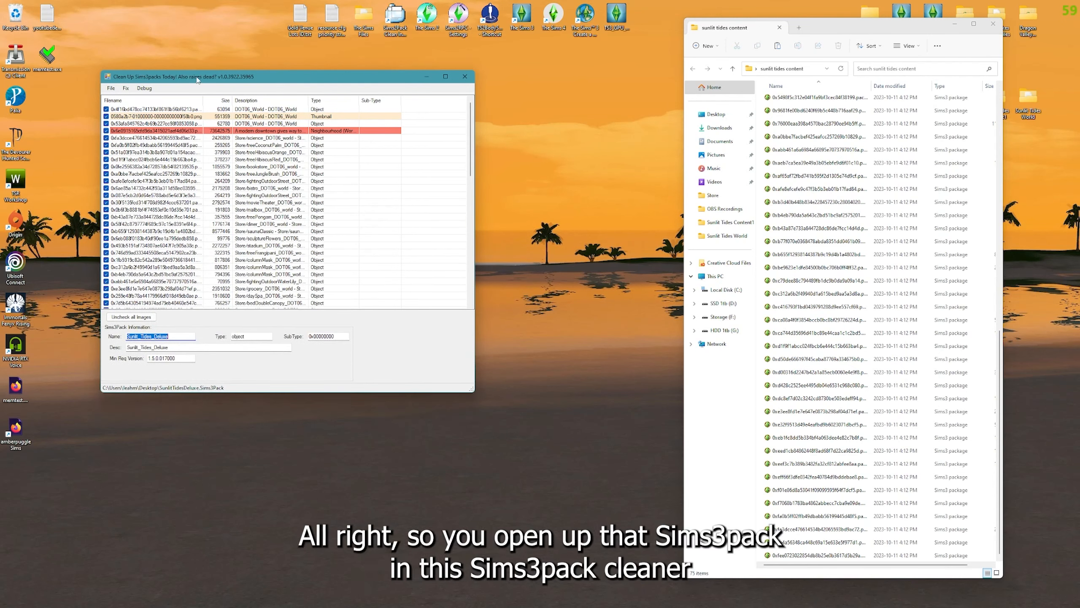
{"action": "left_click_drag", "start_coordinate": [208, 82], "coordinate": [319, 87]}
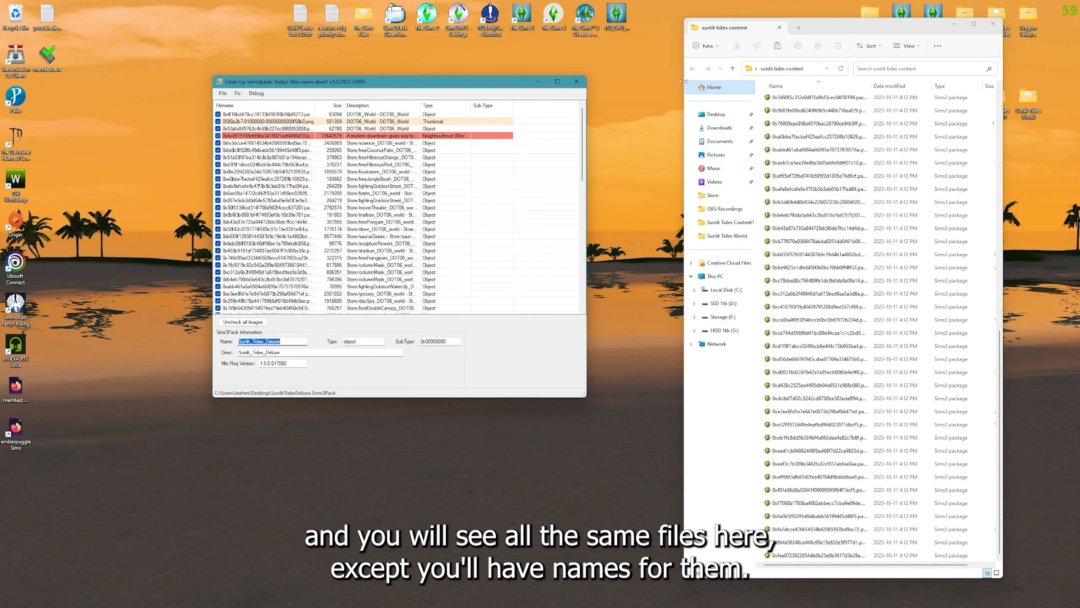
{"action": "left_click_drag", "start_coordinate": [697, 23], "coordinate": [691, 23]}
{"action": "left_click_drag", "start_coordinate": [678, 98], "coordinate": [632, 99]}
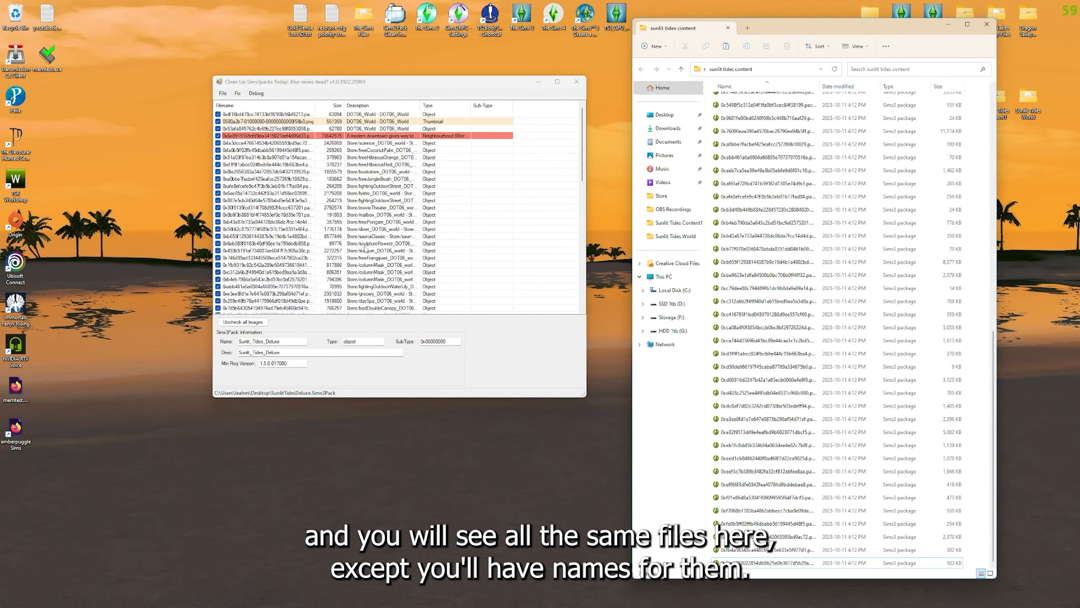
{"action": "left_click_drag", "start_coordinate": [344, 105], "coordinate": [361, 105]}
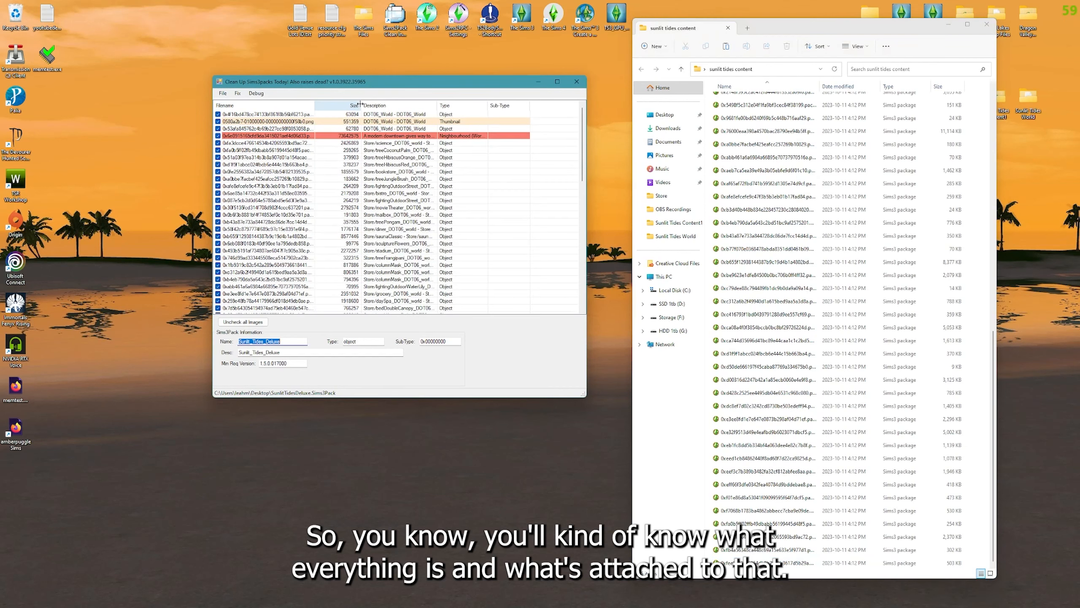
{"action": "mouse_move", "coordinate": [584, 133]}
{"action": "left_mouse_down"}
{"action": "mouse_move", "coordinate": [591, 278]}
{"action": "mouse_move", "coordinate": [577, 126]}
{"action": "left_mouse_up"}
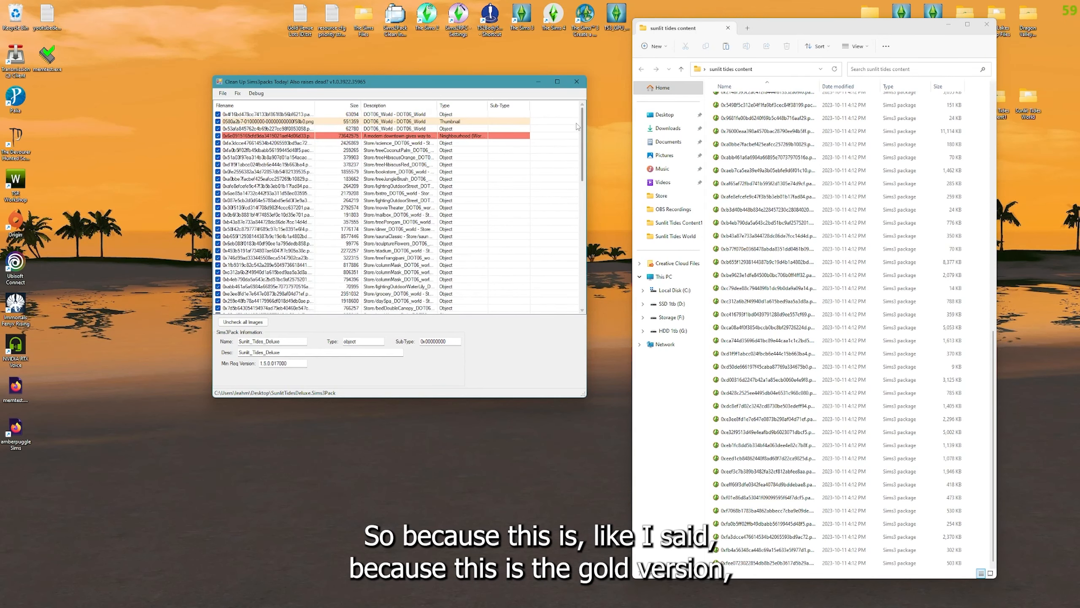
Widen the cleaner's filename and type columns and select the Neighbourhood (World) entry to identify its package file name
{"action": "left_click_drag", "start_coordinate": [442, 82], "coordinate": [368, 81]}
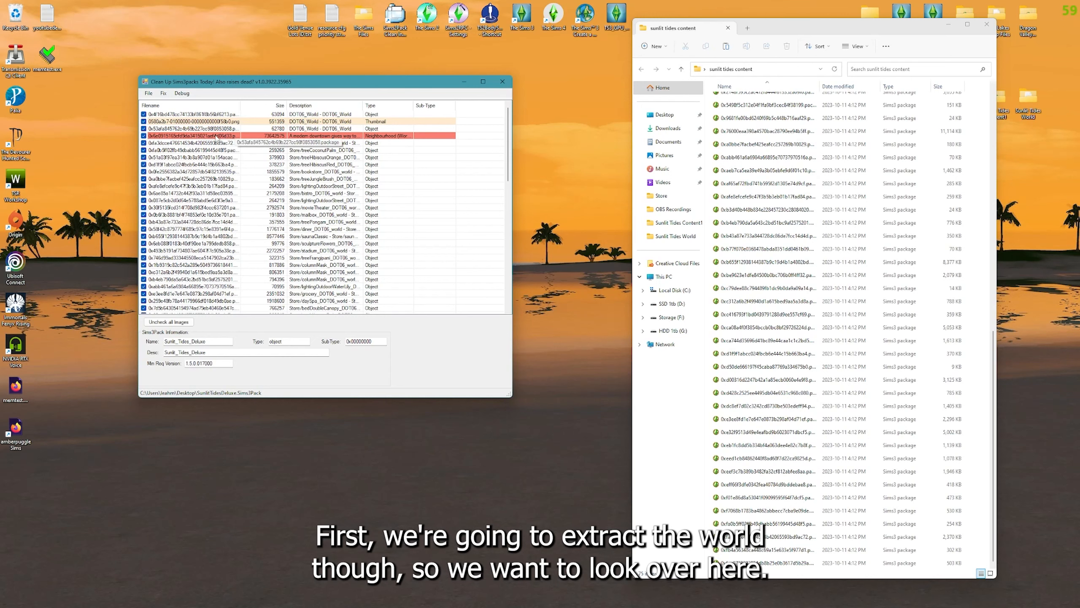
{"action": "left_click_drag", "start_coordinate": [240, 105], "coordinate": [294, 104]}
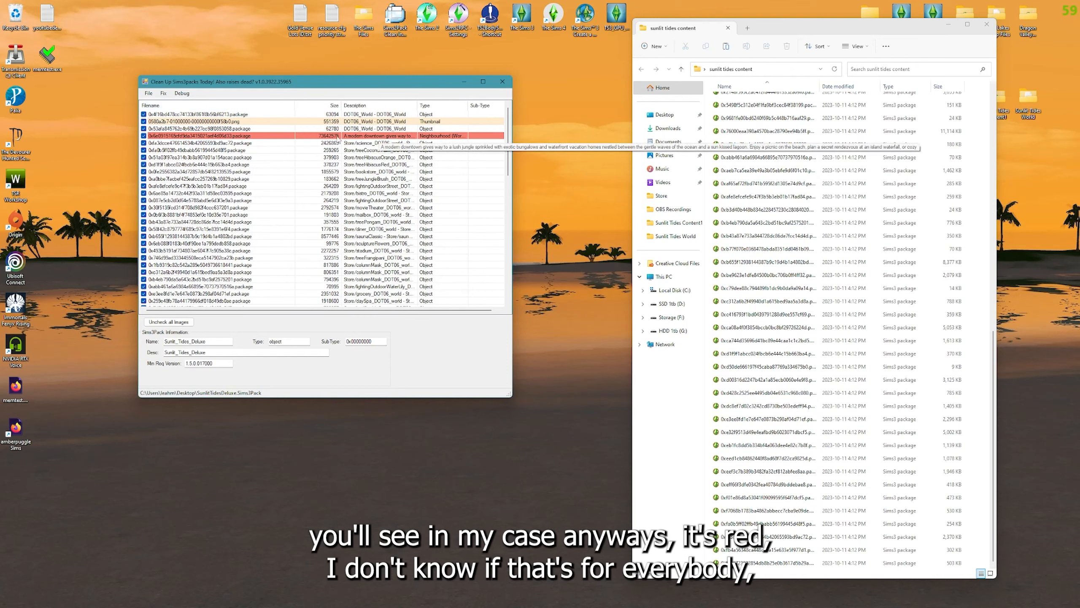
{"action": "left_click", "coordinate": [426, 139]}
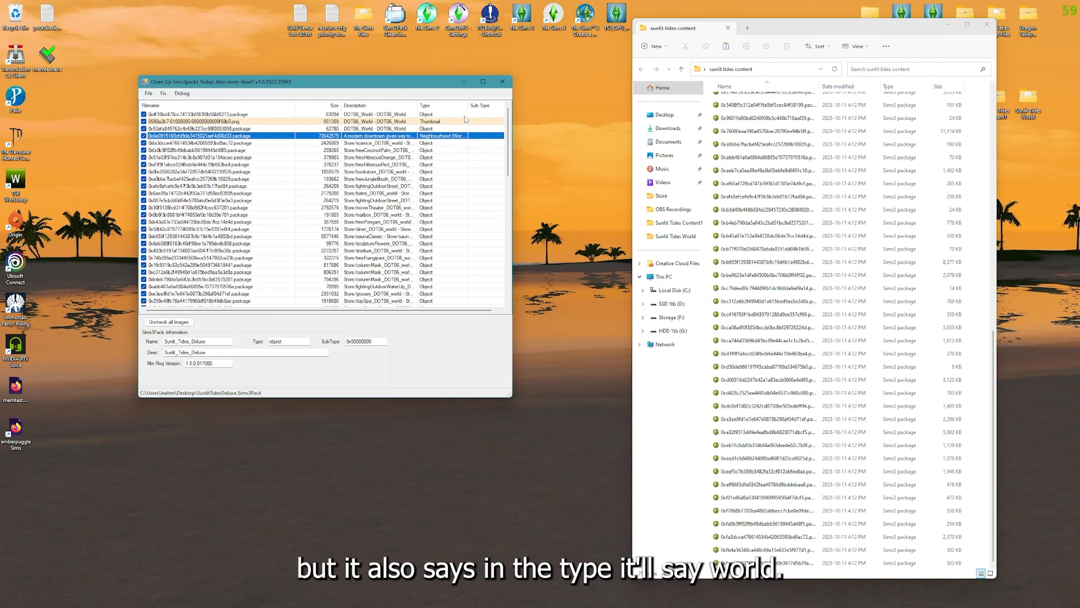
{"action": "left_click_drag", "start_coordinate": [468, 107], "coordinate": [483, 114]}
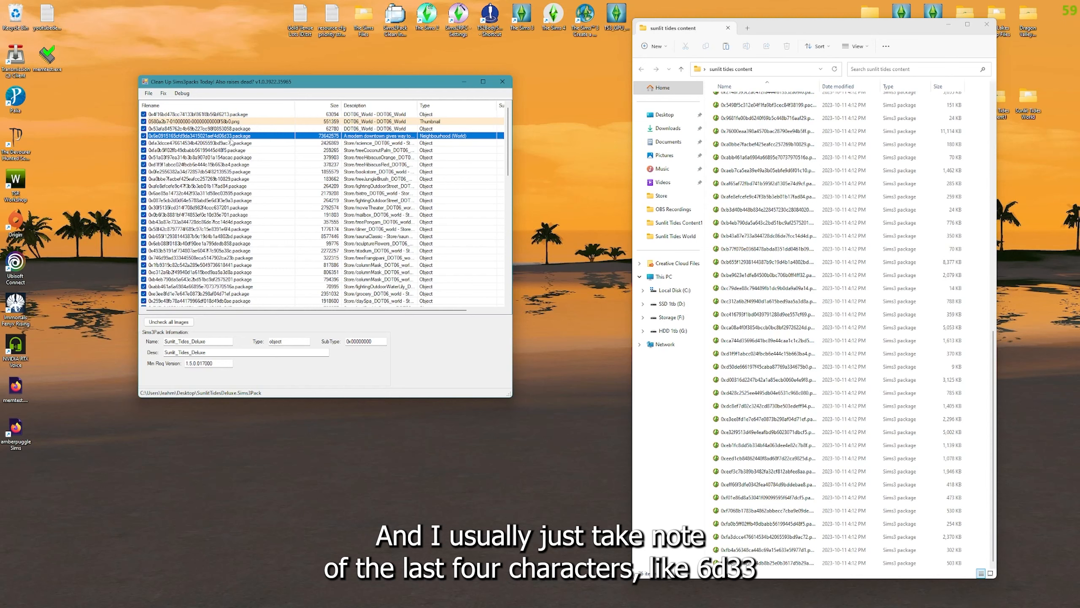
Find the world package starting with 0x6e0915 and ending in 6d33 in the content folder and move it to the desktop
{"action": "left_click_drag", "start_coordinate": [298, 82], "coordinate": [233, 82]}
{"action": "left_click_drag", "start_coordinate": [633, 155], "coordinate": [471, 150]}
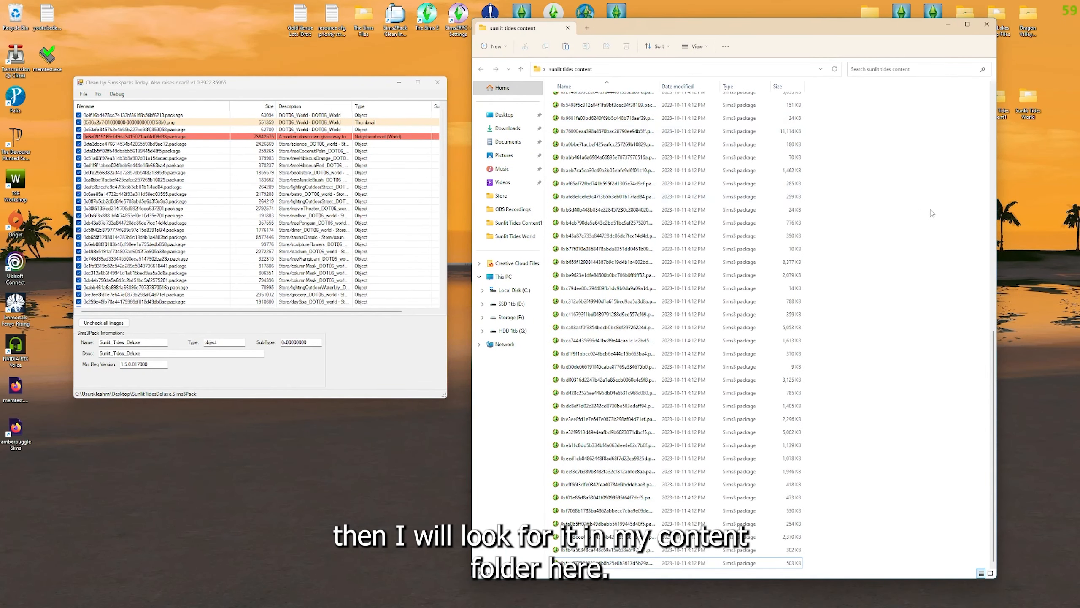
{"action": "left_click_drag", "start_coordinate": [996, 345], "coordinate": [1003, 84]}
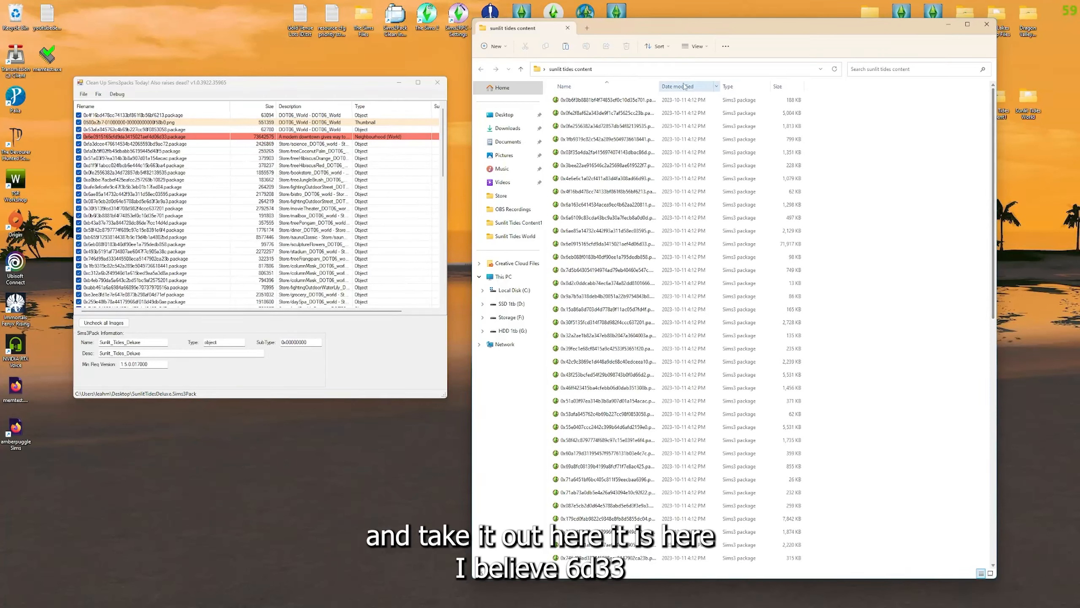
{"action": "double_click", "coordinate": [658, 87]}
{"action": "left_click", "coordinate": [615, 248]}
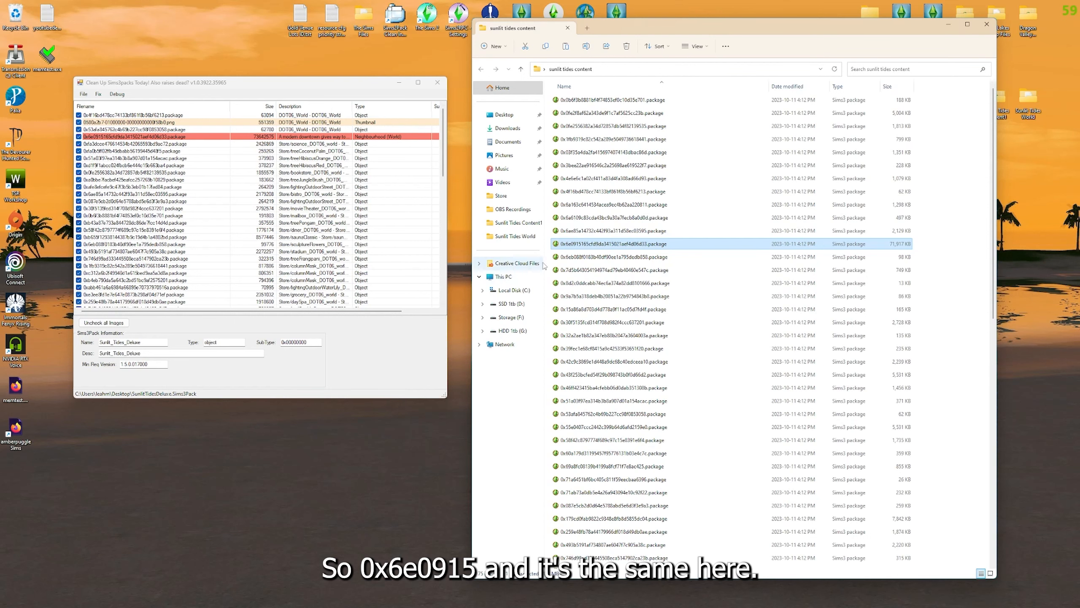
{"action": "left_click_drag", "start_coordinate": [705, 28], "coordinate": [820, 20]}
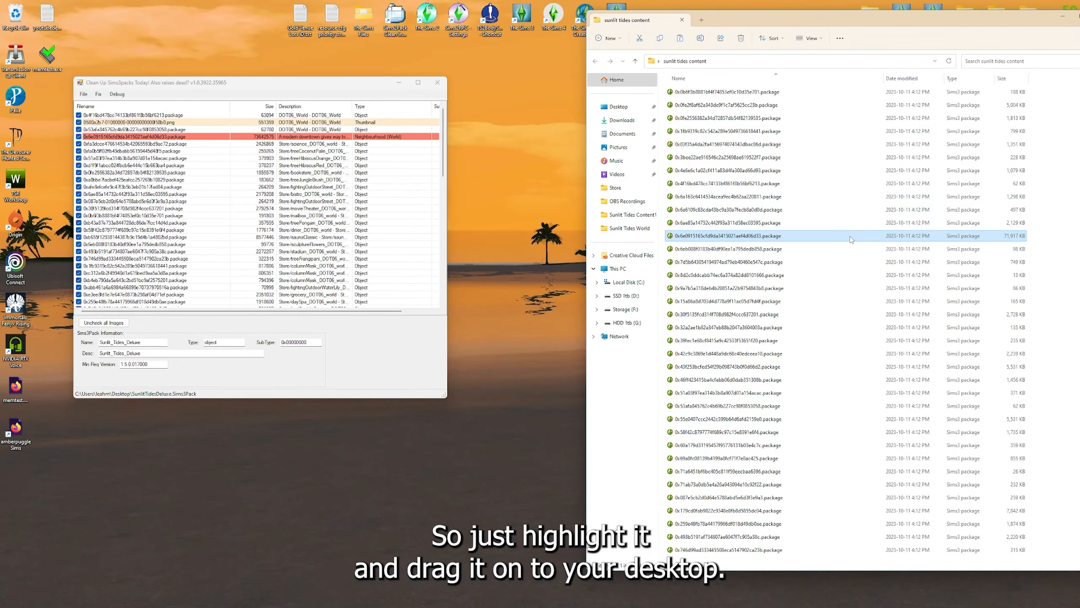
{"action": "left_click_drag", "start_coordinate": [849, 239], "coordinate": [496, 235]}
Rename the world package on the desktop to "Sunlit Tides.world" and accept the extension change
{"action": "left_click", "coordinate": [490, 245]}
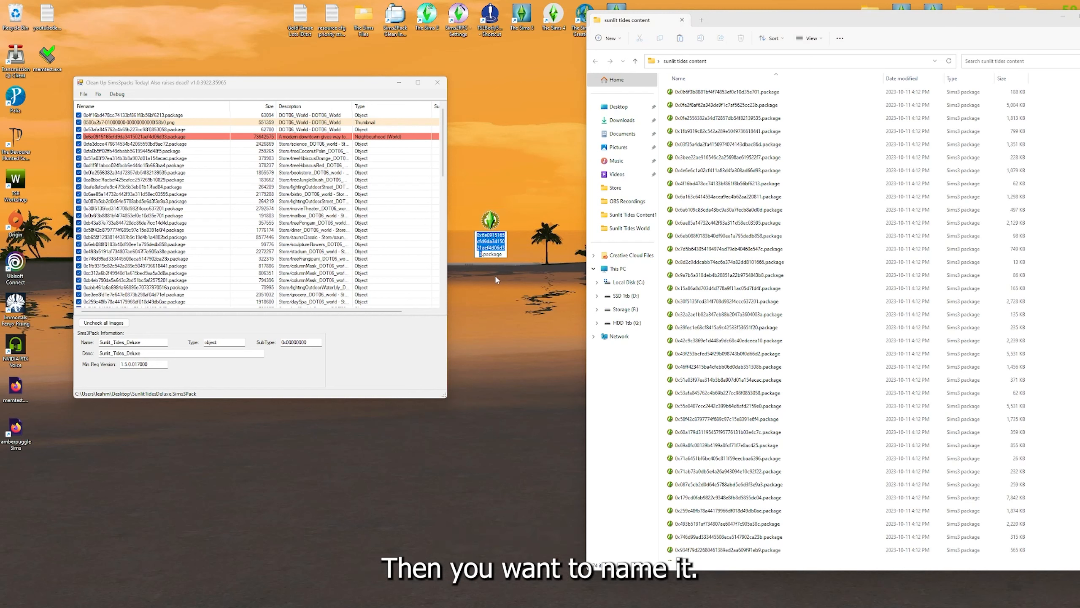
{"action": "type", "text": "Su"}
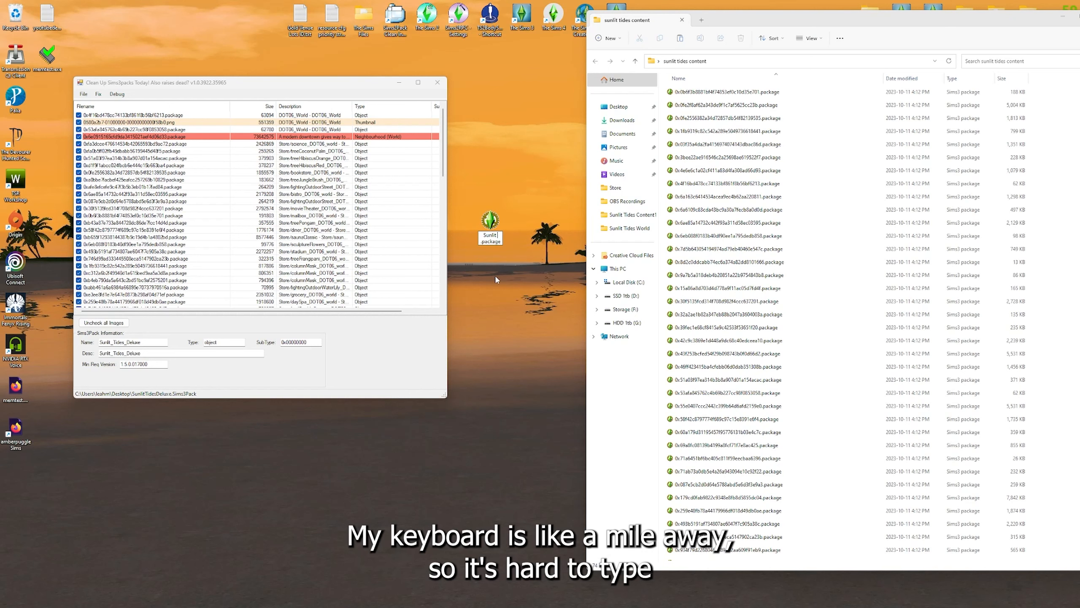
{"action": "type", "text": "nlit Tides"}
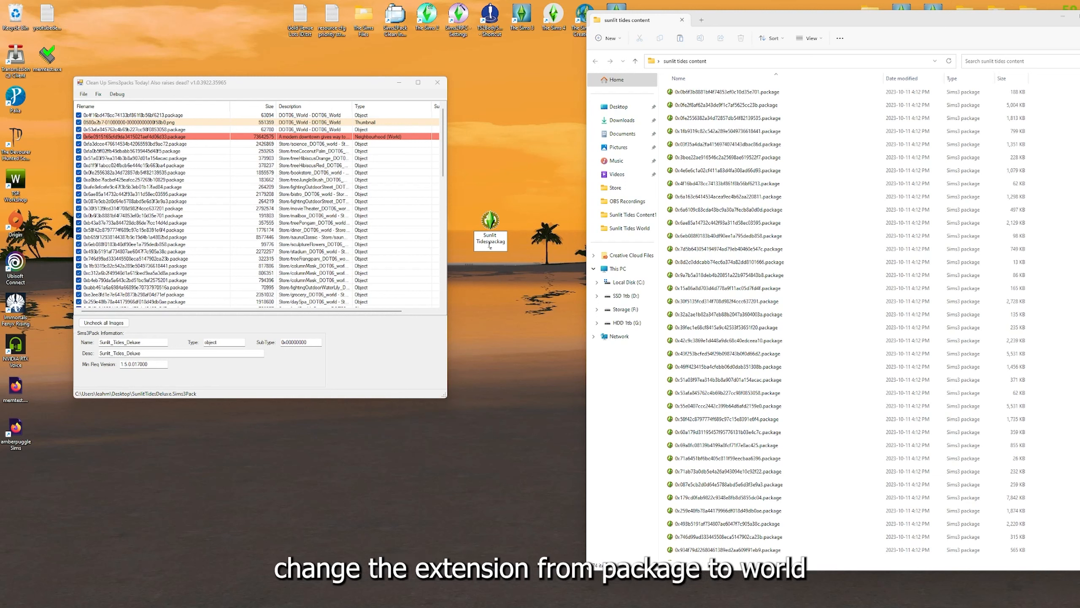
{"action": "left_click_drag", "start_coordinate": [491, 242], "coordinate": [500, 249]}
{"action": "type", "text": "world"}
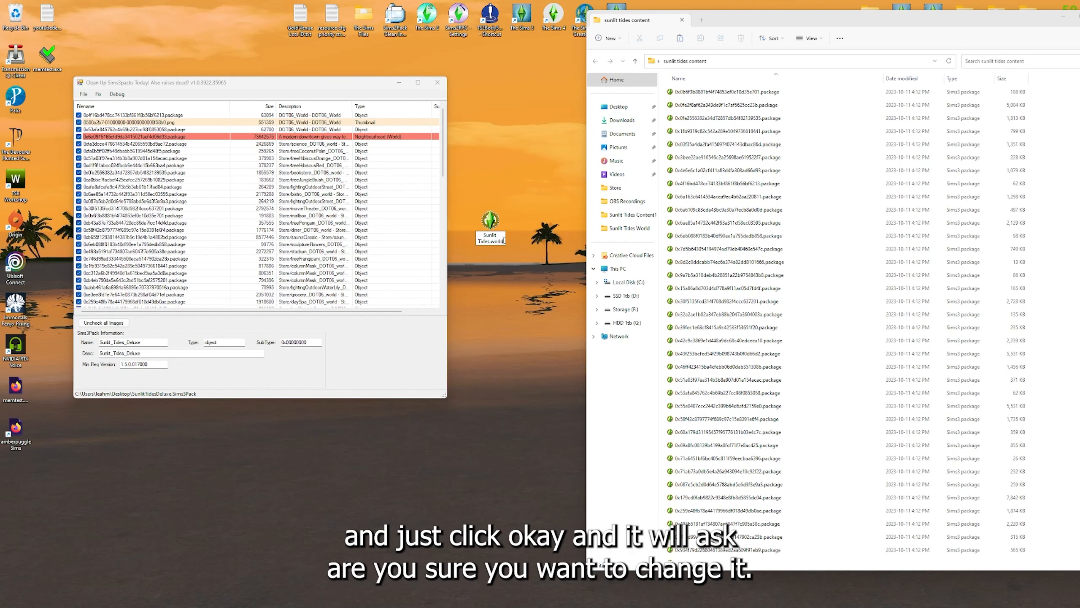
{"action": "key", "text": "Return"}
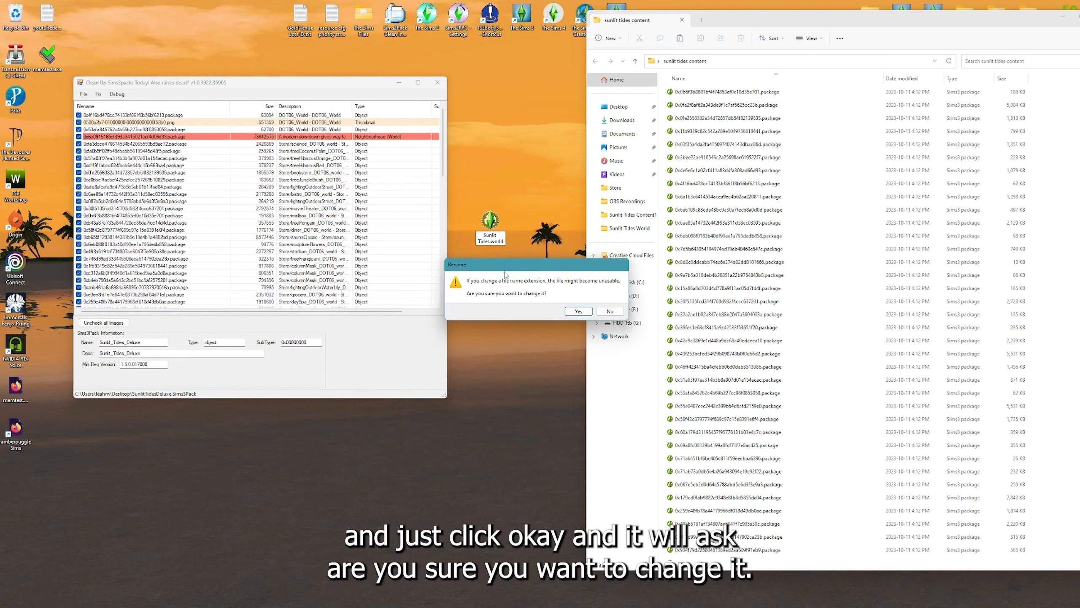
{"action": "left_click", "coordinate": [579, 311]}
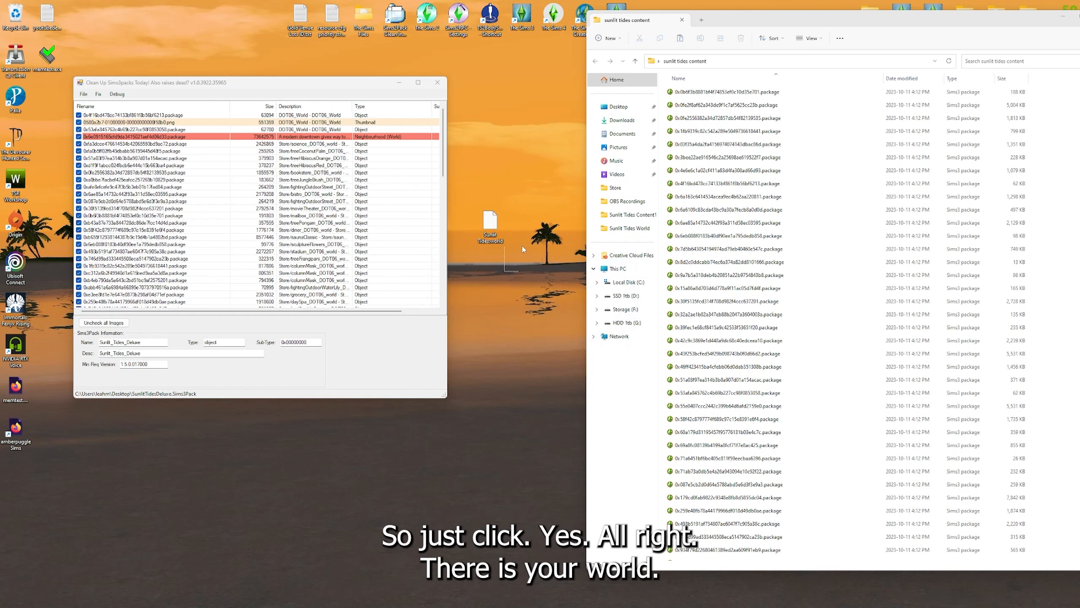
Set the Sims3Pack cleaner window aside and move the Sunlit Tides.world file to a free area of the desktop
{"action": "left_click_drag", "start_coordinate": [491, 224], "coordinate": [497, 78]}
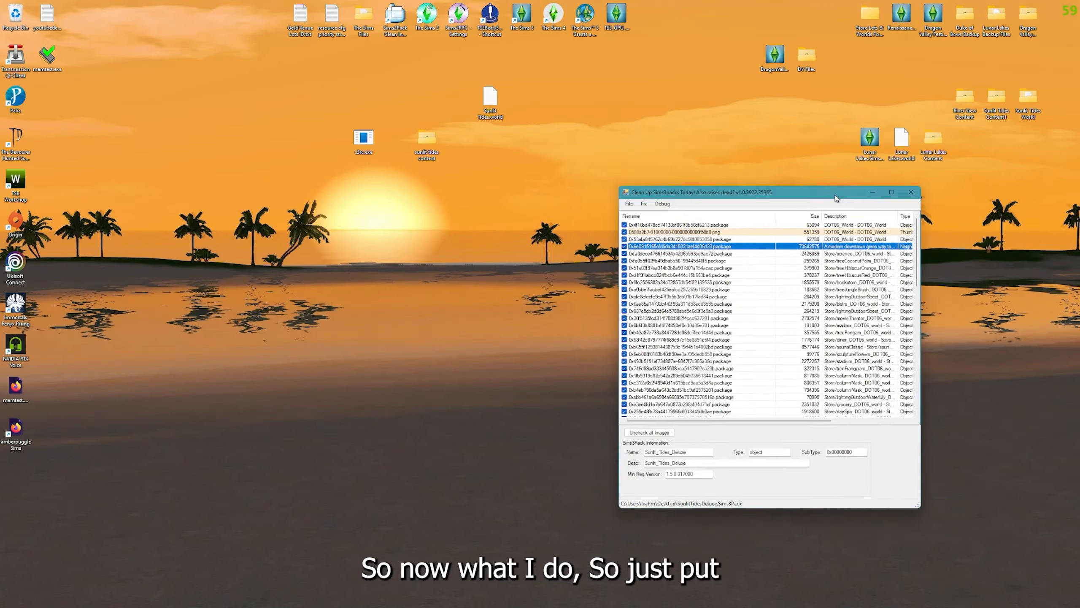
{"action": "left_click_drag", "start_coordinate": [836, 198], "coordinate": [960, 42]}
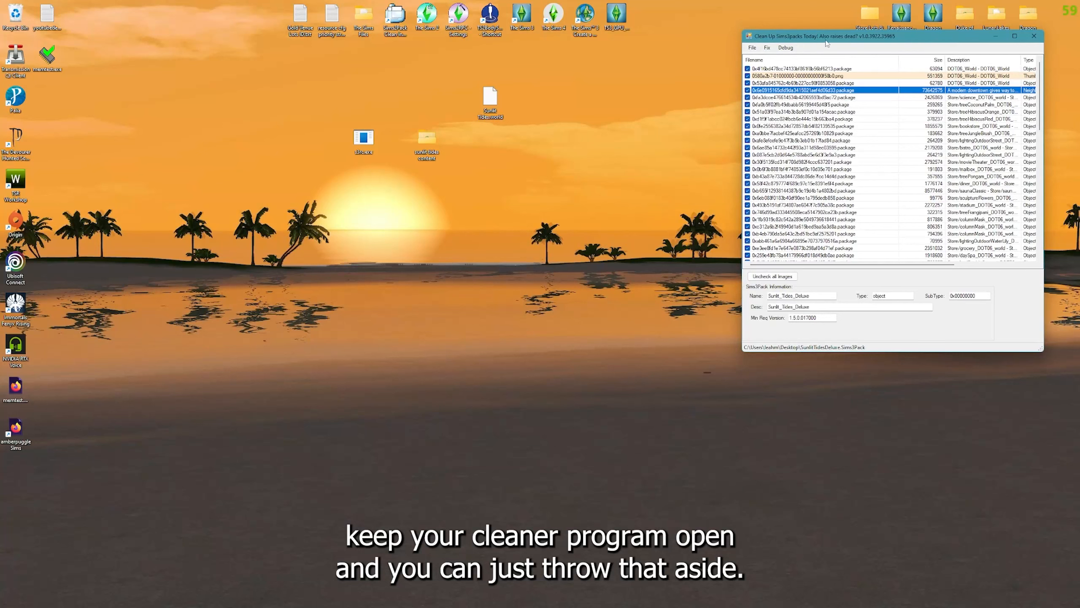
{"action": "left_click_drag", "start_coordinate": [490, 97], "coordinate": [236, 224]}
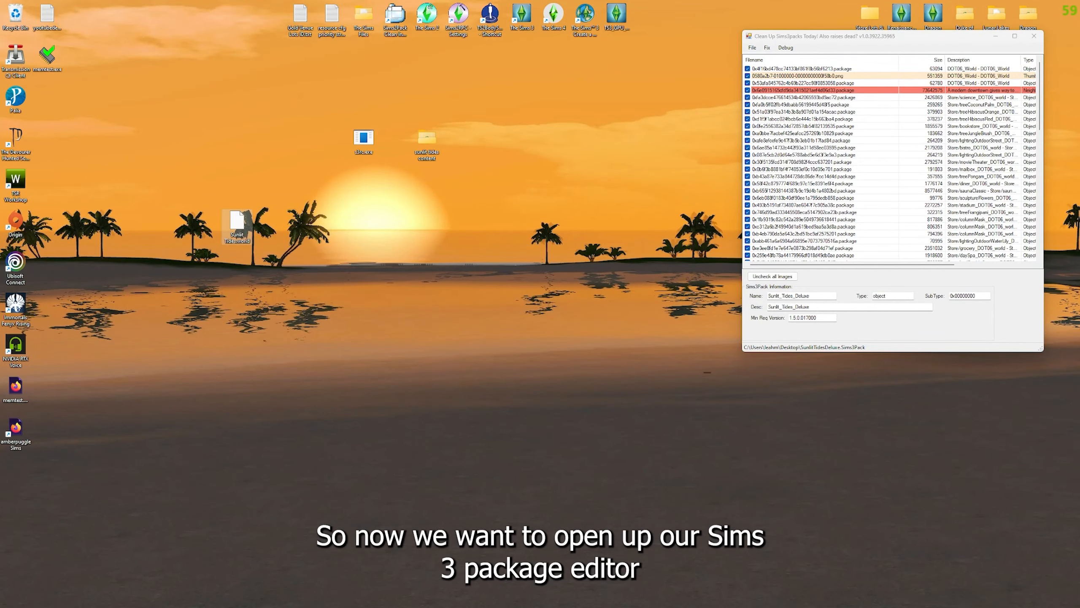
Switch to s3pe, set its window beside the desktop world file, and open Sunlit Tides.world from the desktop
{"action": "left_click", "coordinate": [559, 599]}
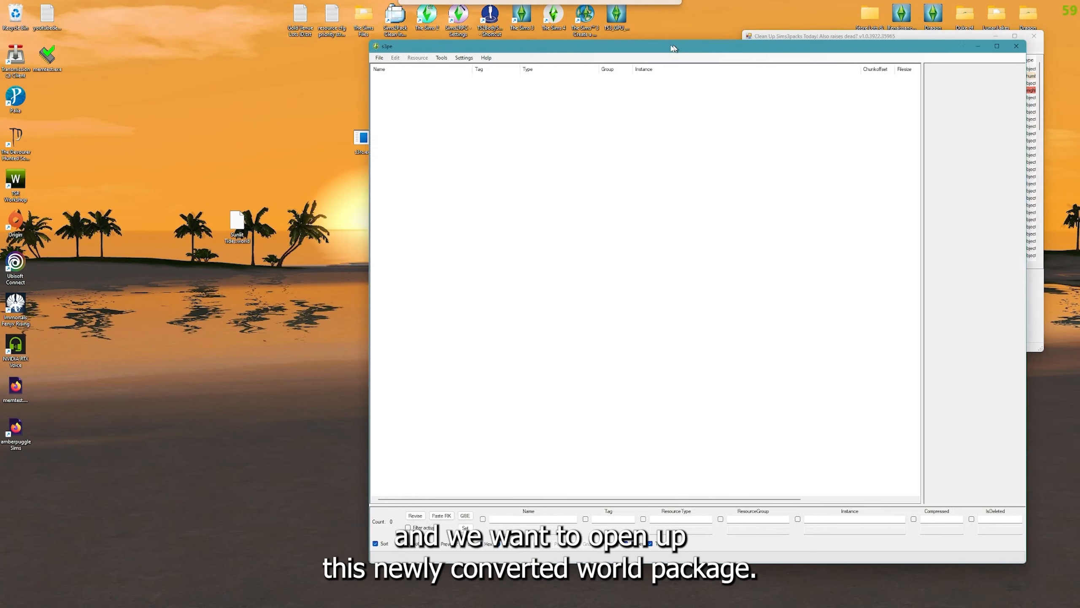
{"action": "left_click_drag", "start_coordinate": [674, 48], "coordinate": [607, 42]}
{"action": "left_click_drag", "start_coordinate": [237, 222], "coordinate": [166, 229]}
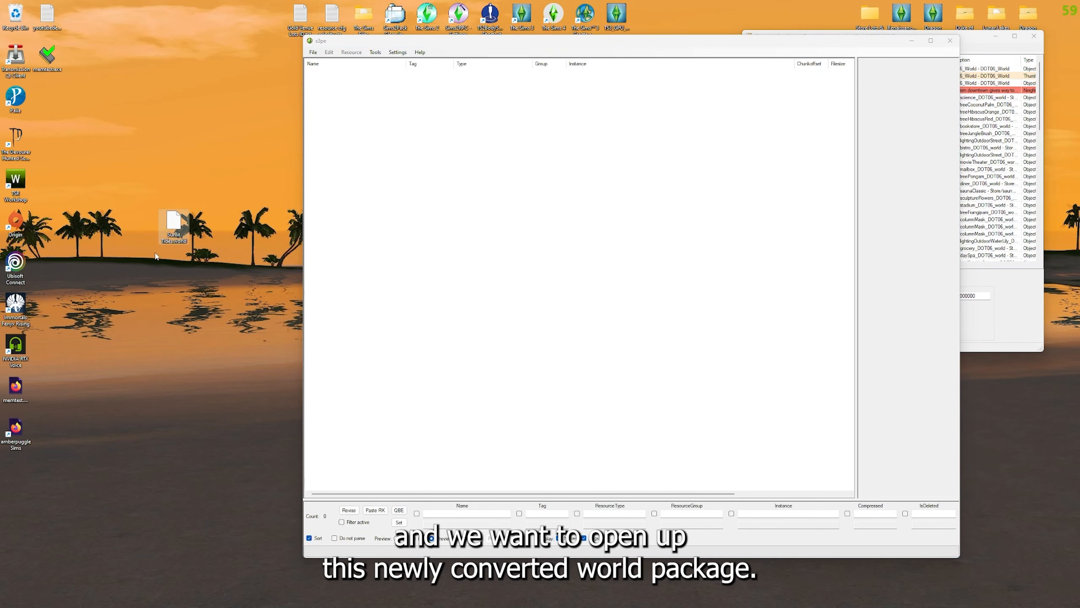
{"action": "left_click", "coordinate": [313, 53]}
{"action": "left_click", "coordinate": [315, 53]}
{"action": "left_click", "coordinate": [330, 75]}
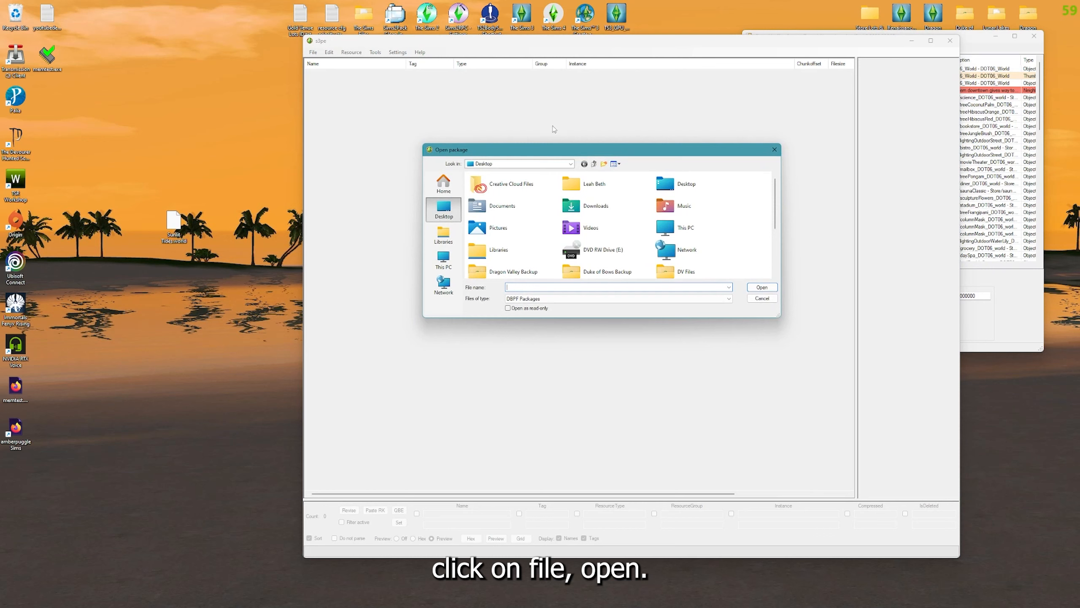
{"action": "double_click", "coordinate": [509, 267]}
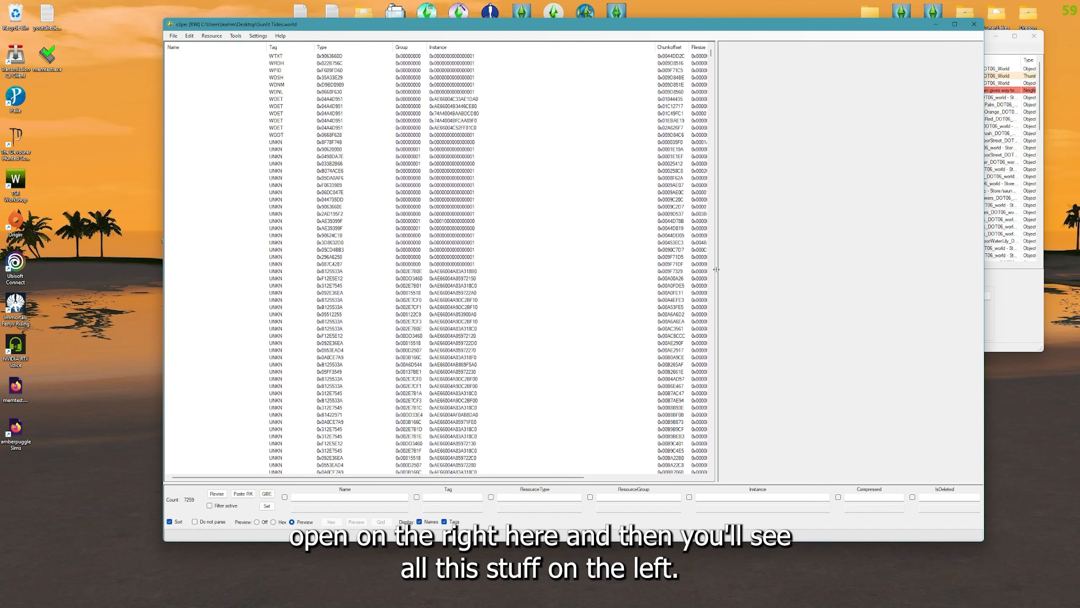
Widen the resource list, sort it by tag, and select the first STBL entry
{"action": "left_click_drag", "start_coordinate": [716, 269], "coordinate": [731, 268]}
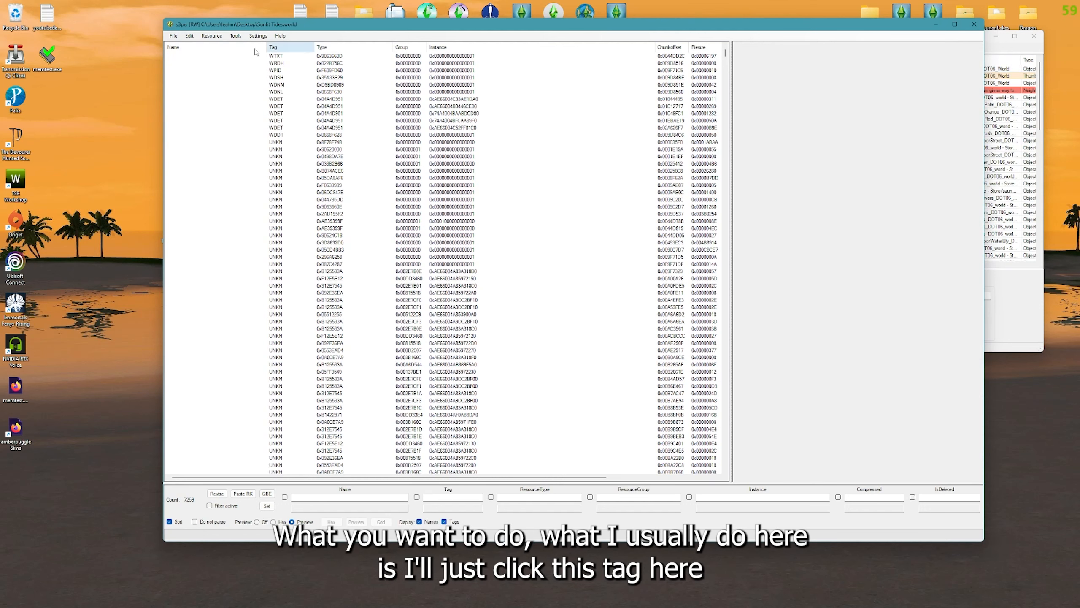
{"action": "left_click", "coordinate": [279, 47]}
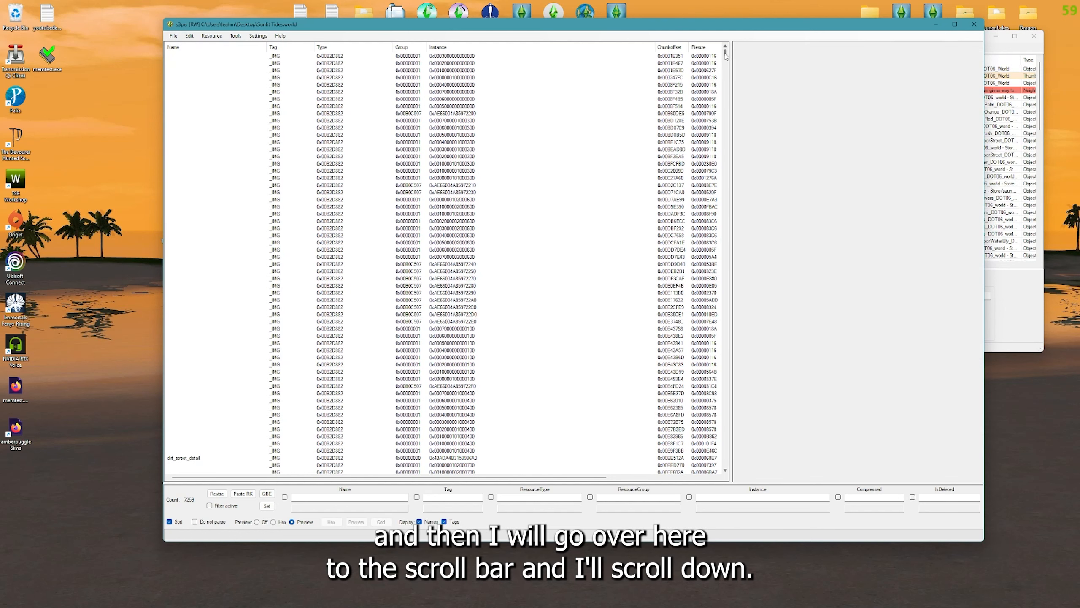
{"action": "left_click_drag", "start_coordinate": [726, 56], "coordinate": [726, 59]}
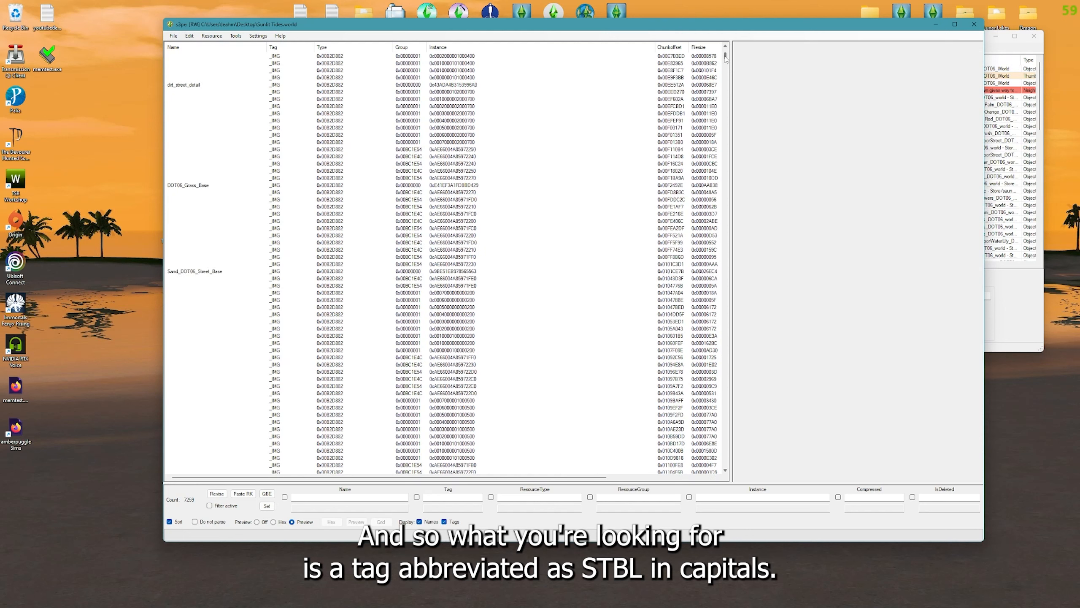
{"action": "left_click_drag", "start_coordinate": [726, 59], "coordinate": [729, 173]}
{"action": "left_click", "coordinate": [283, 107]}
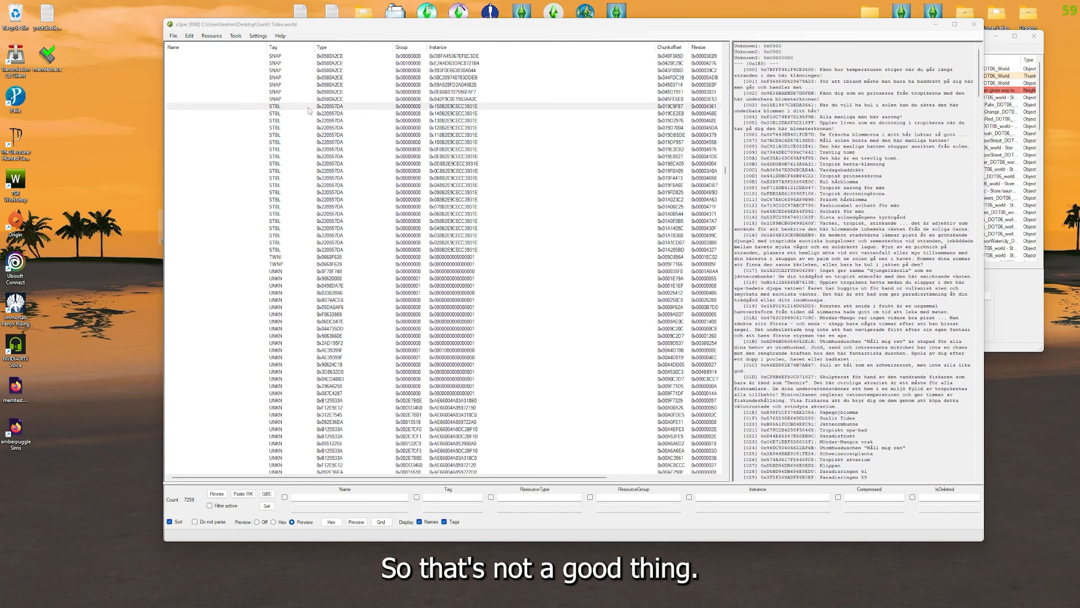
{"action": "left_click", "coordinate": [272, 109]}
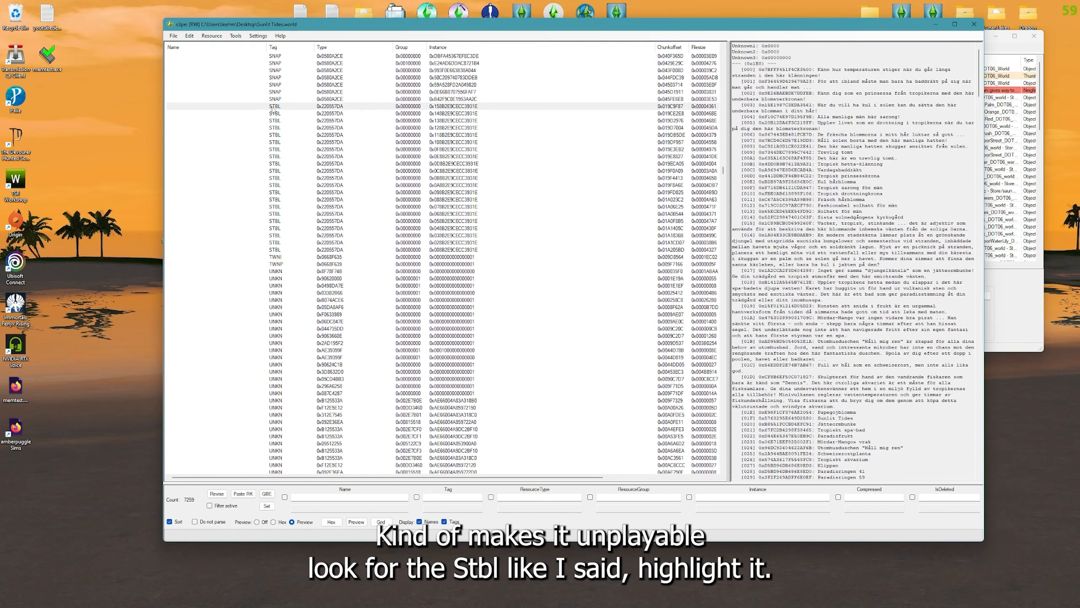
{"action": "left_click", "coordinate": [285, 109]}
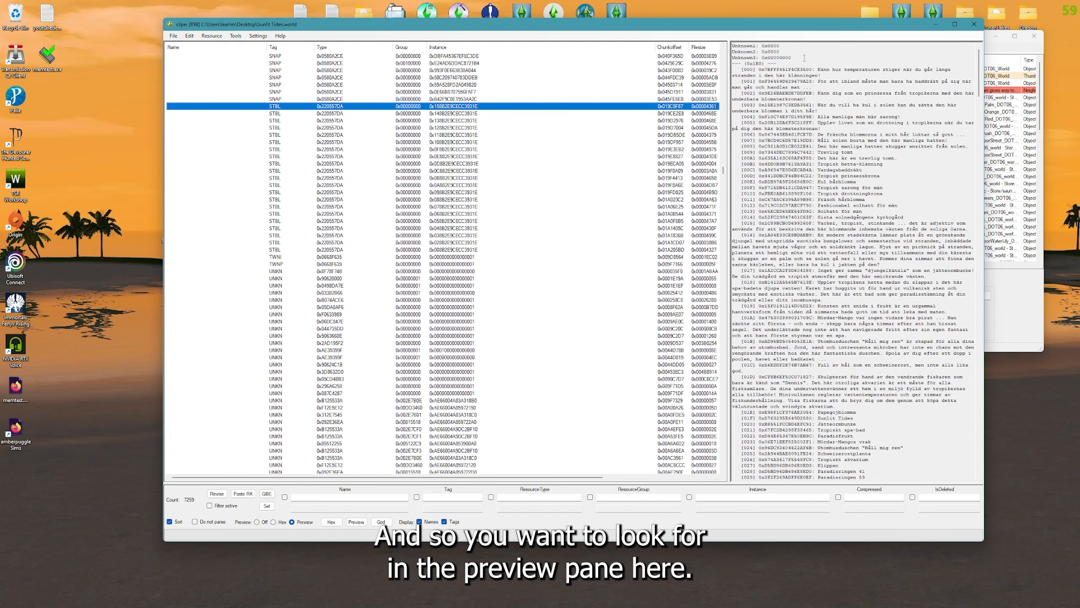
Widen the preview pane and examine the selected STBL entry's language, package IDs and lot names
{"action": "left_click_drag", "start_coordinate": [728, 67], "coordinate": [717, 68]}
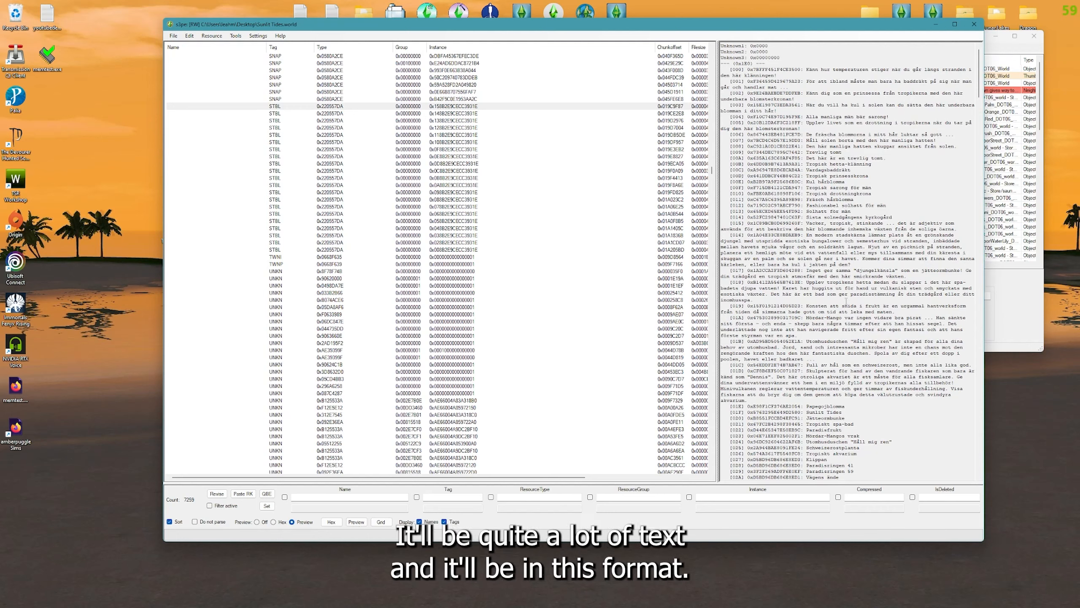
{"action": "scroll", "coordinate": [847, 301], "scroll_direction": "down", "scroll_amount": 7}
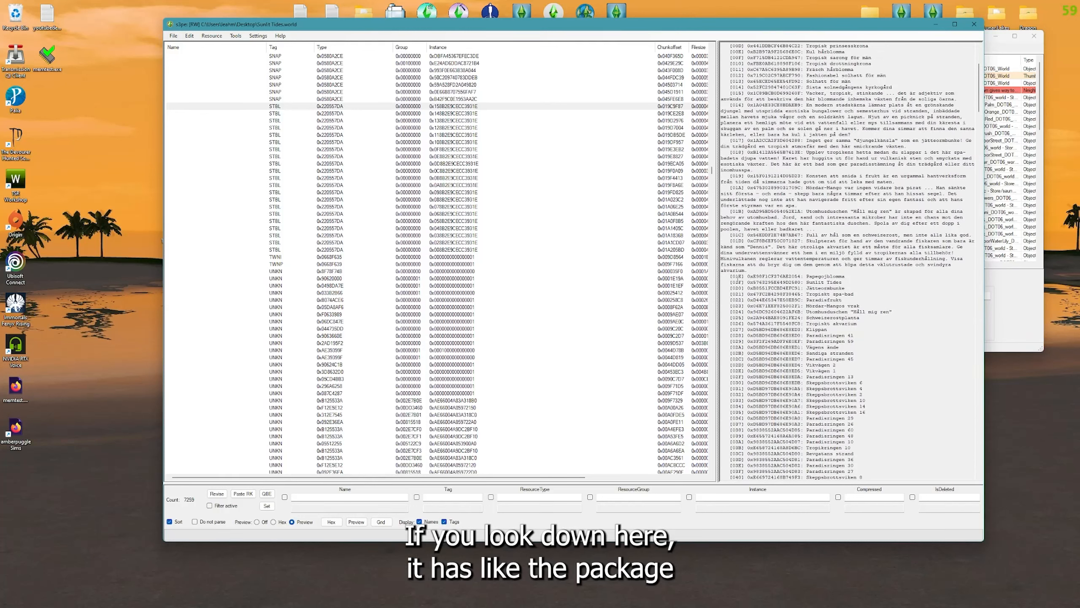
{"action": "left_click_drag", "start_coordinate": [723, 282], "coordinate": [755, 291]}
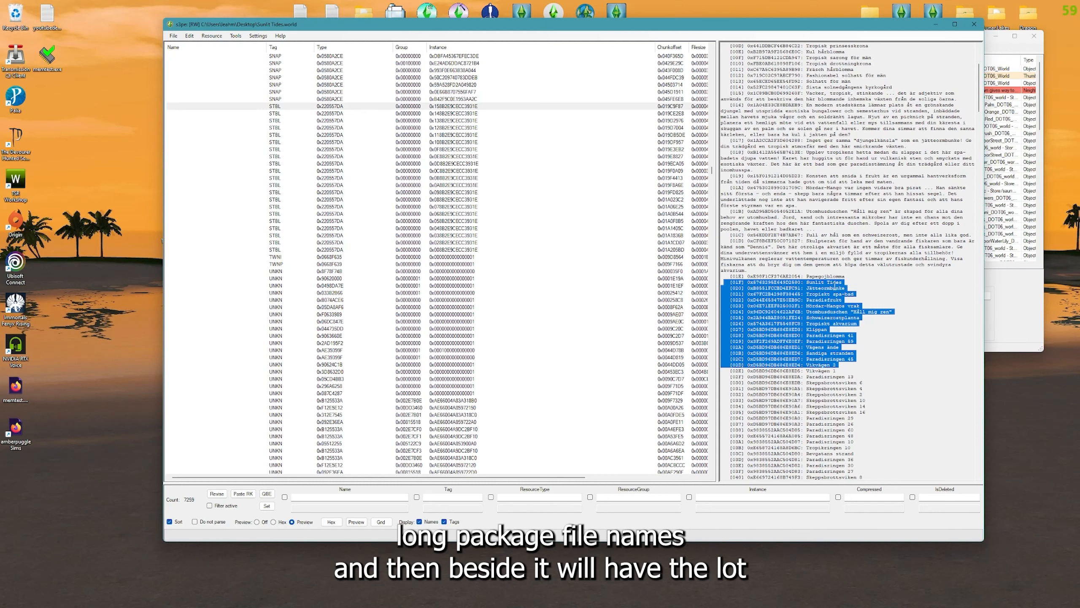
{"action": "left_click", "coordinate": [846, 314]}
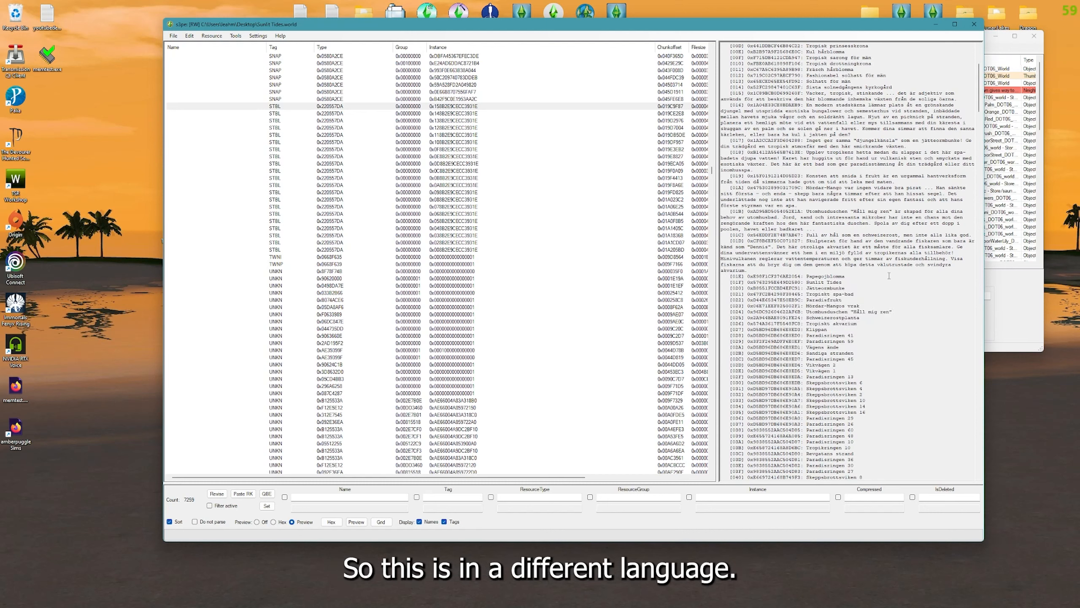
Preview the STBL entries one after another to find the one with English text
{"action": "left_click", "coordinate": [328, 107]}
{"action": "left_click", "coordinate": [280, 114]}
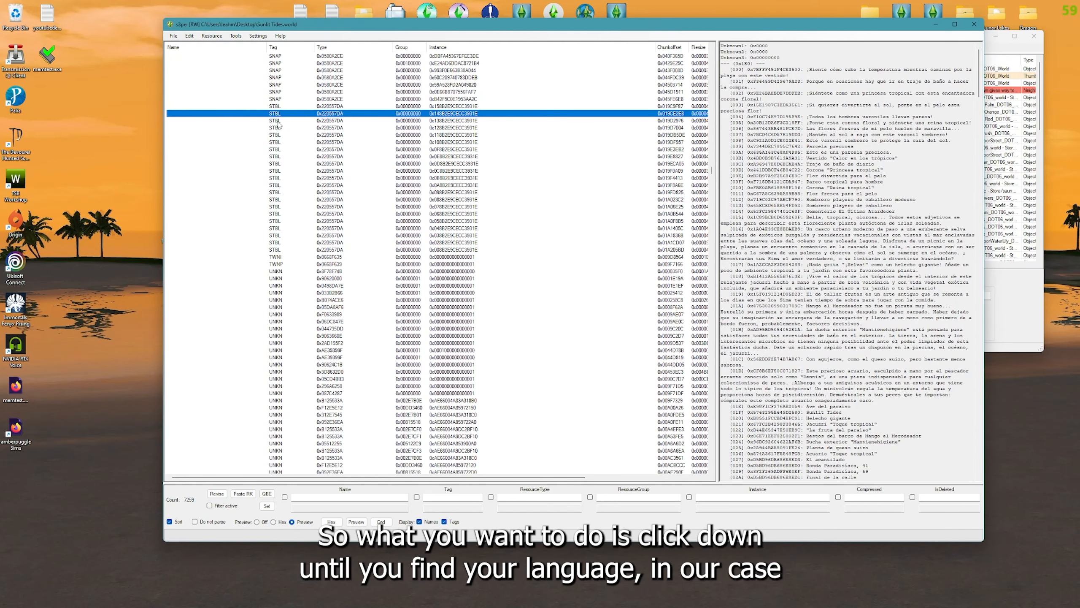
{"action": "left_click", "coordinate": [280, 120]}
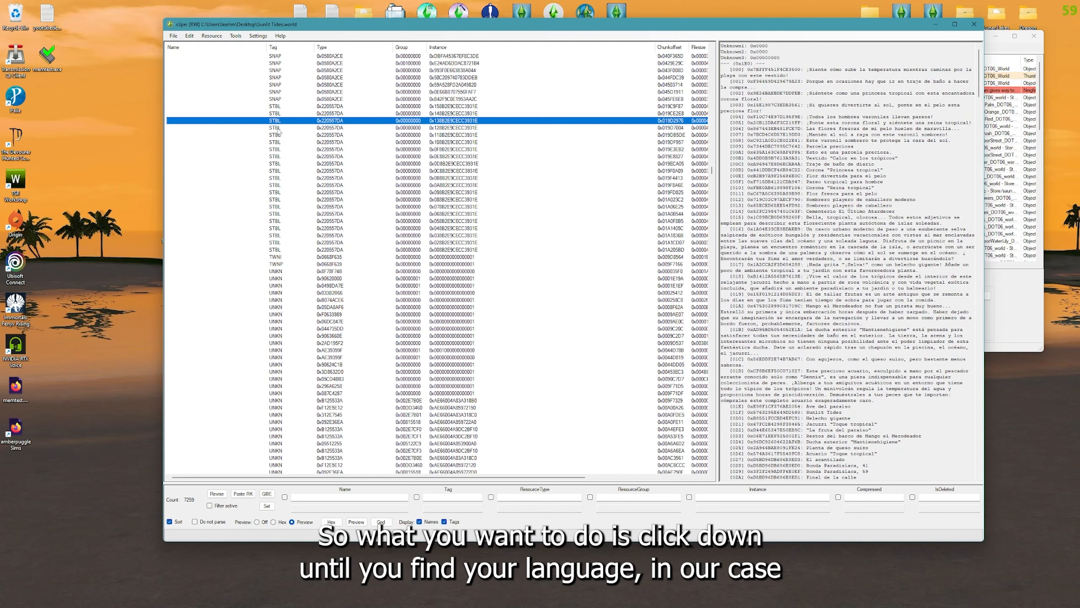
{"action": "left_click", "coordinate": [280, 128]}
{"action": "left_click", "coordinate": [279, 136]}
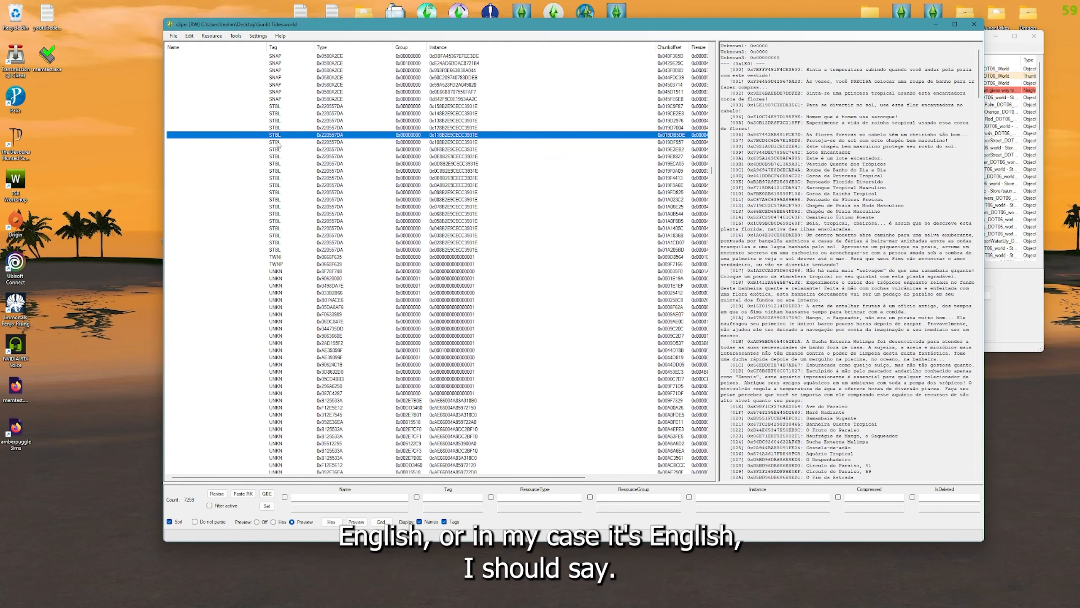
{"action": "left_click", "coordinate": [279, 142]}
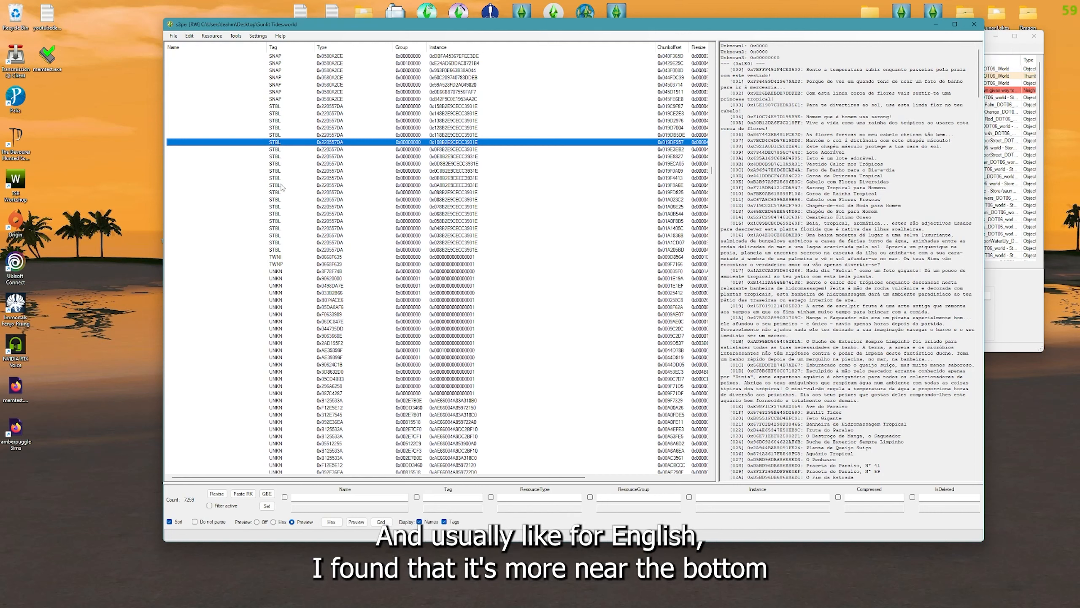
{"action": "left_click", "coordinate": [274, 150]}
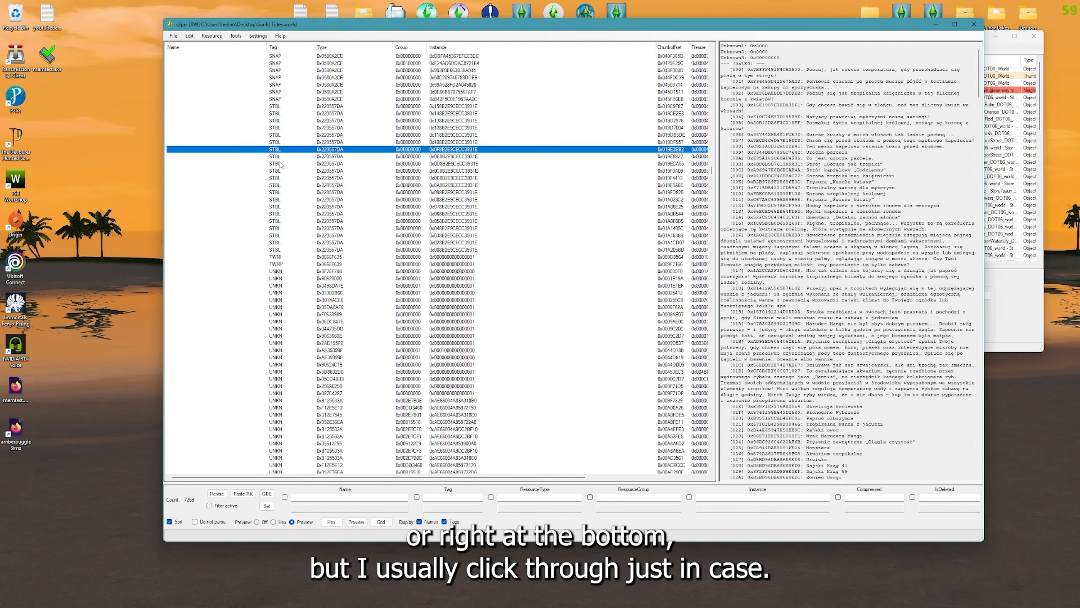
{"action": "key", "text": "Down"}
{"action": "left_click", "coordinate": [279, 165]}
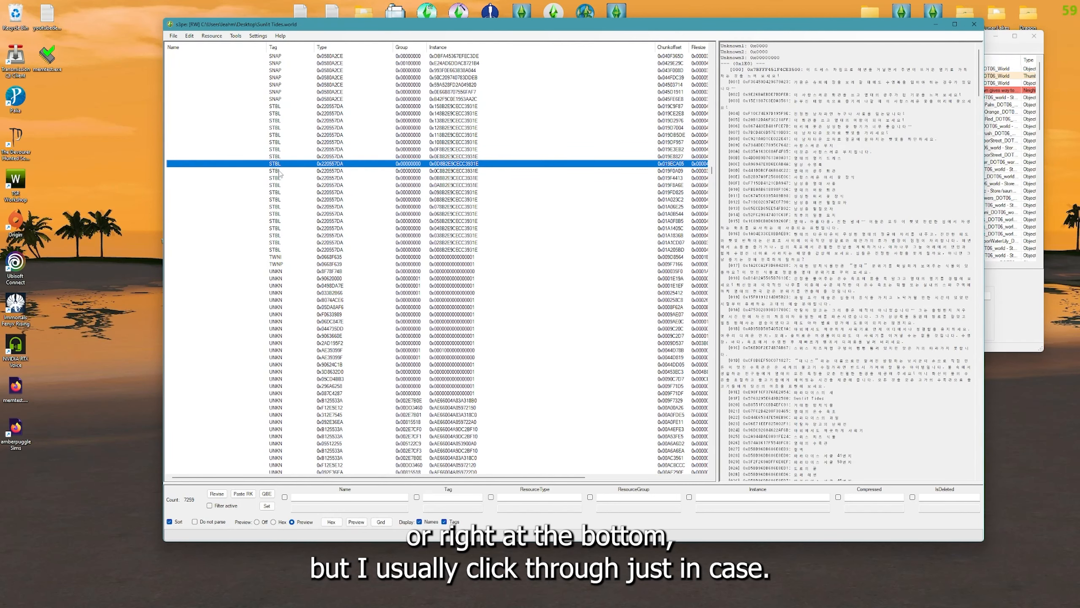
{"action": "left_click", "coordinate": [280, 171]}
{"action": "left_click", "coordinate": [280, 178]}
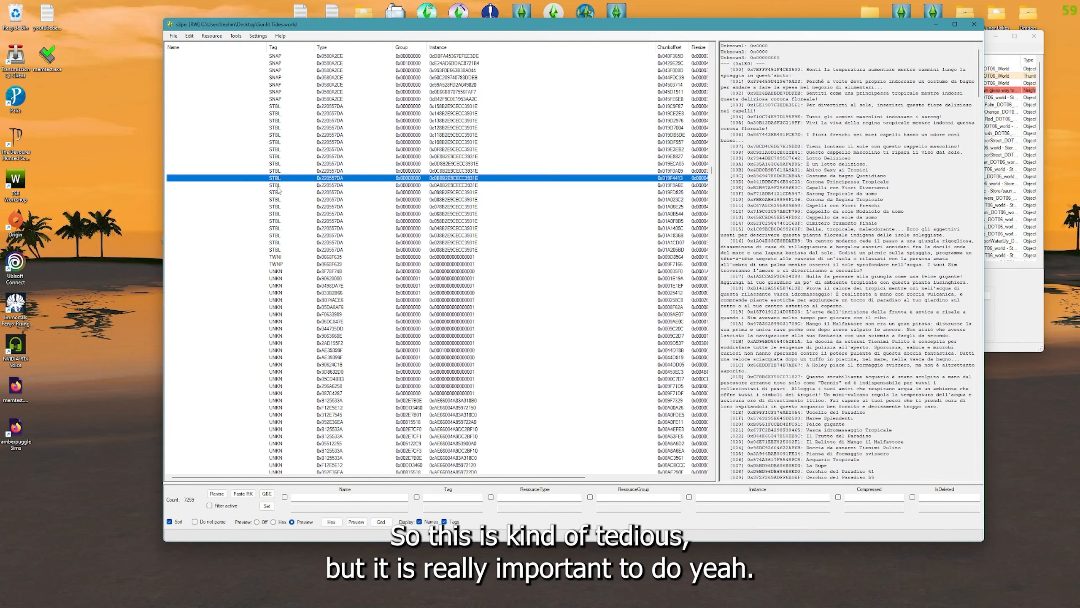
{"action": "left_click", "coordinate": [278, 186]}
{"action": "left_click", "coordinate": [276, 194]}
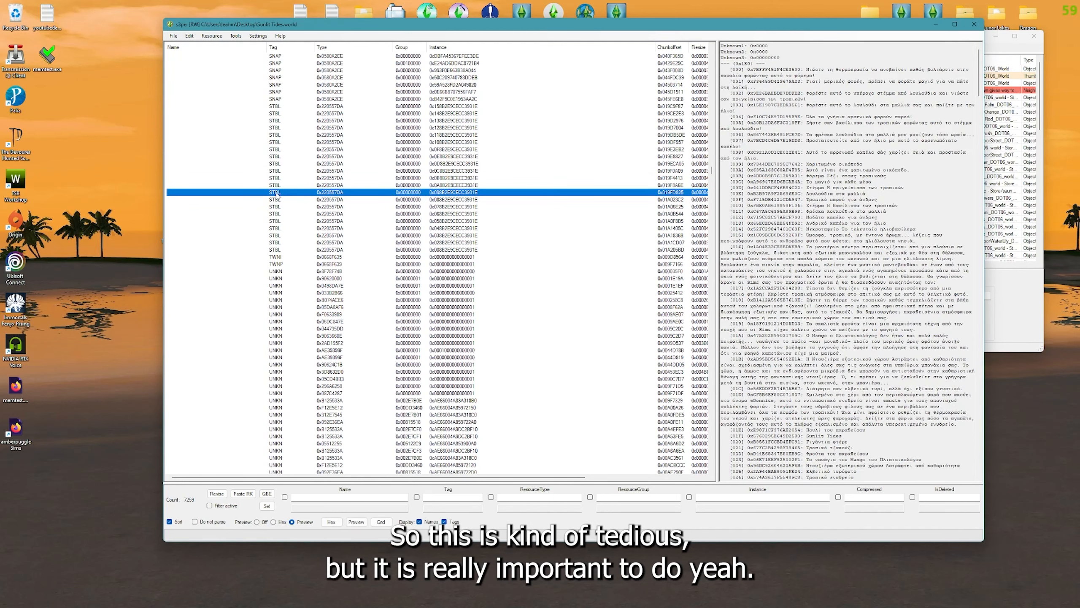
{"action": "left_click", "coordinate": [280, 200]}
{"action": "left_click", "coordinate": [278, 250]}
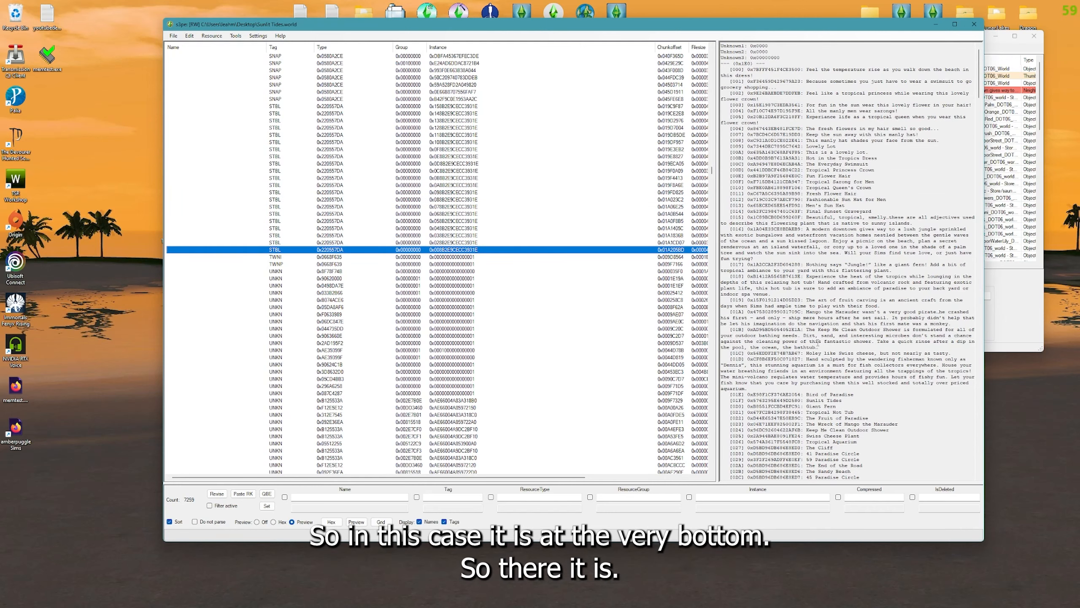
Read through the English STBL preview, checking the content IDs, lot names, addresses and descriptions
{"action": "scroll", "coordinate": [790, 319], "scroll_direction": "down", "scroll_amount": 5}
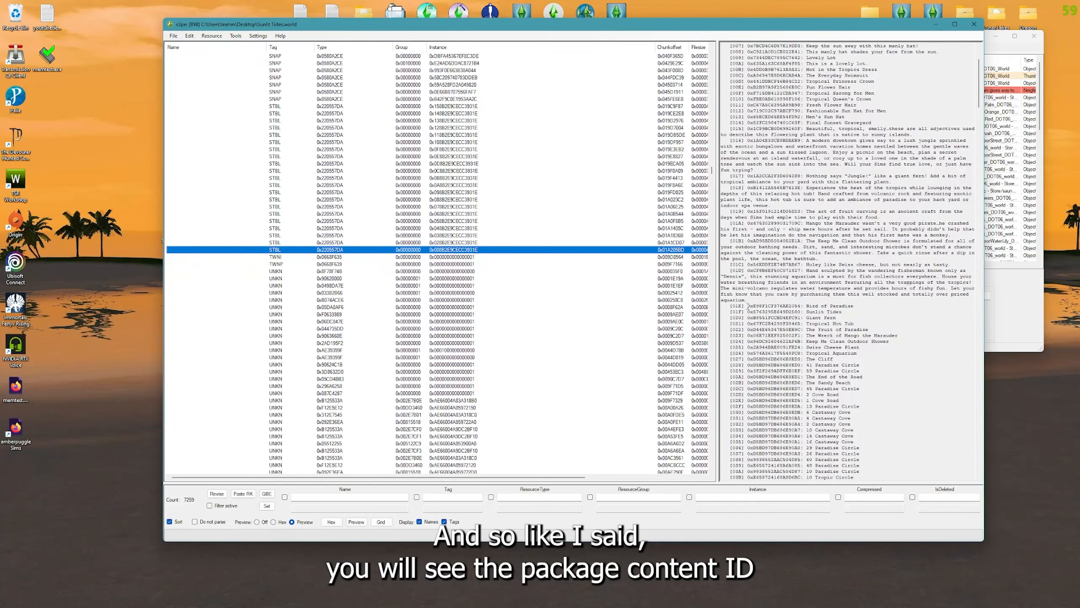
{"action": "left_click_drag", "start_coordinate": [748, 306], "coordinate": [806, 305]}
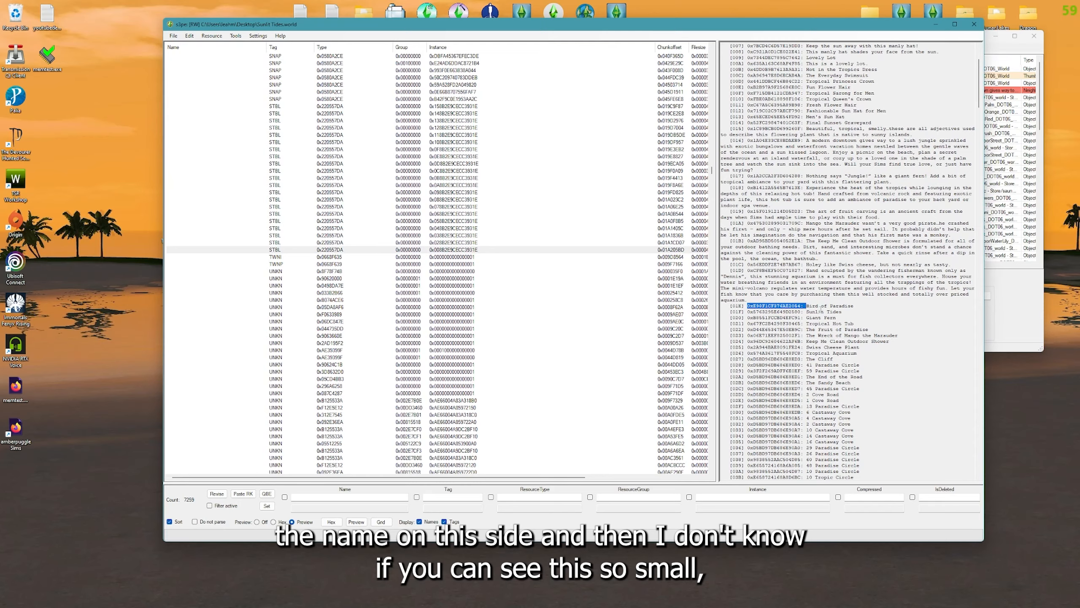
{"action": "left_click_drag", "start_coordinate": [749, 25], "coordinate": [719, 24]}
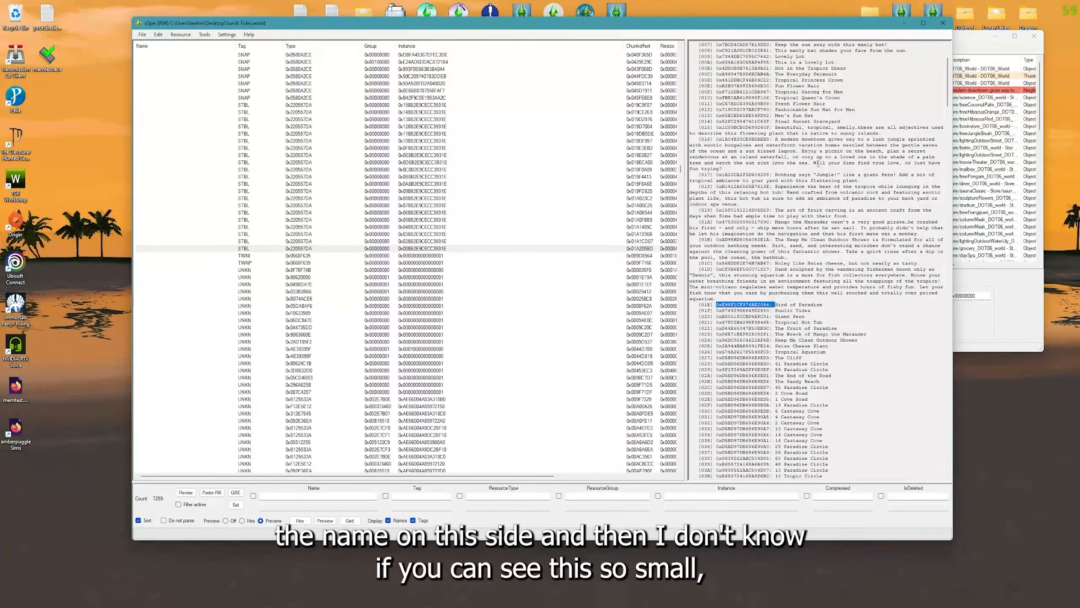
{"action": "left_click", "coordinate": [880, 326]}
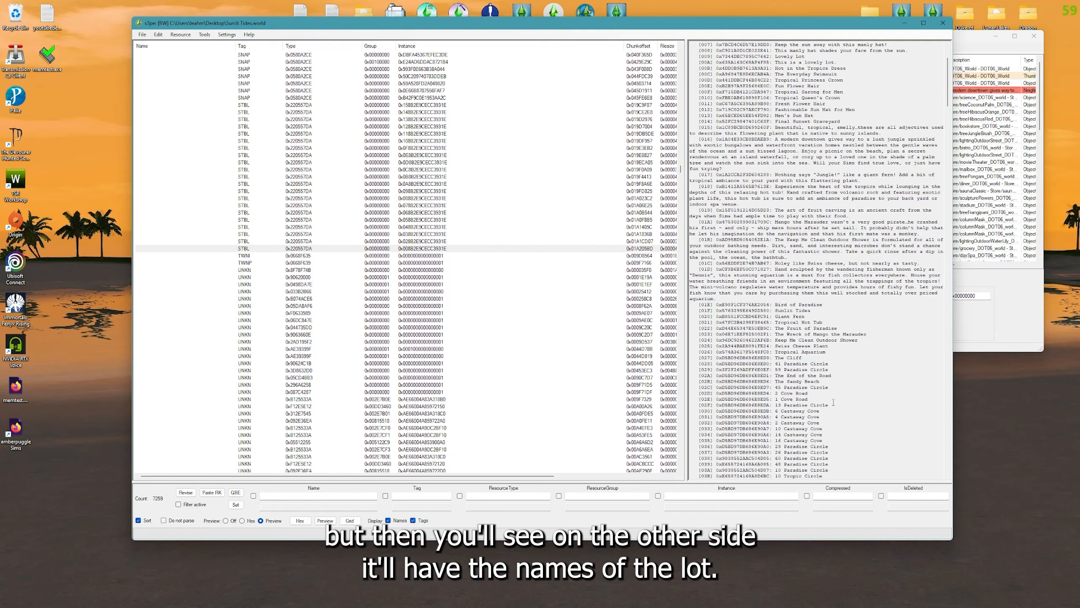
{"action": "scroll", "coordinate": [798, 319], "scroll_direction": "down", "scroll_amount": 3}
{"action": "scroll", "coordinate": [890, 412], "scroll_direction": "down", "scroll_amount": 6}
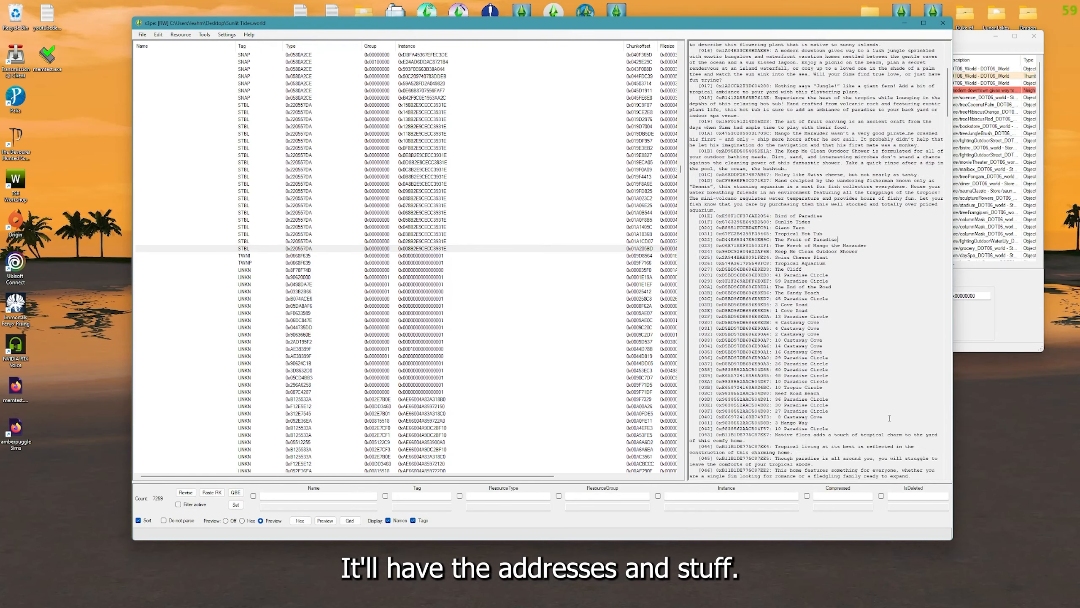
{"action": "scroll", "coordinate": [878, 423], "scroll_direction": "down", "scroll_amount": 10}
{"action": "scroll", "coordinate": [878, 423], "scroll_direction": "down", "scroll_amount": 8}
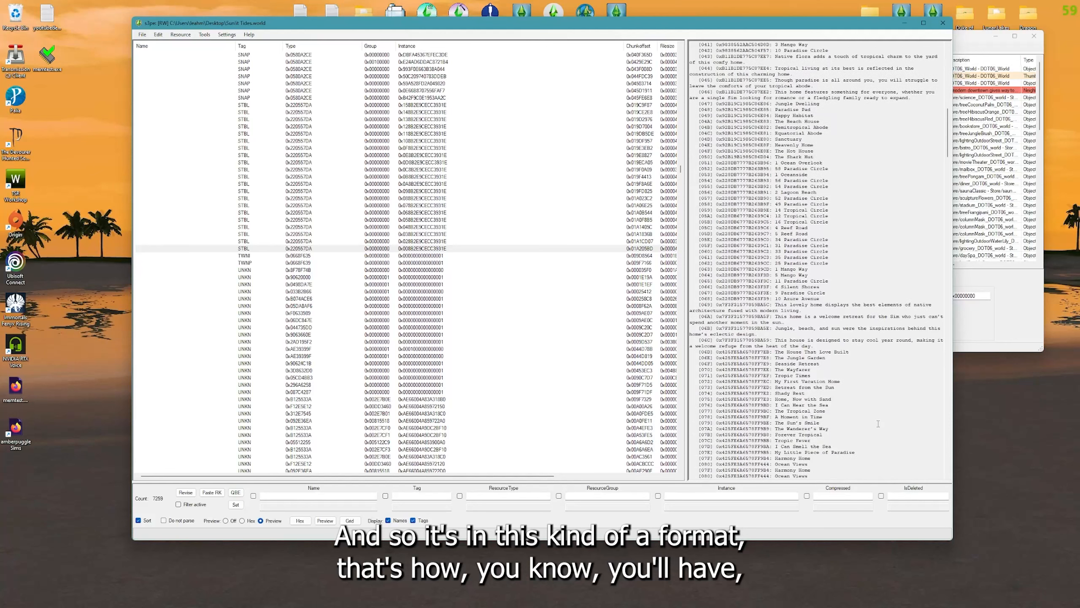
{"action": "scroll", "coordinate": [879, 420], "scroll_direction": "up", "scroll_amount": 20}
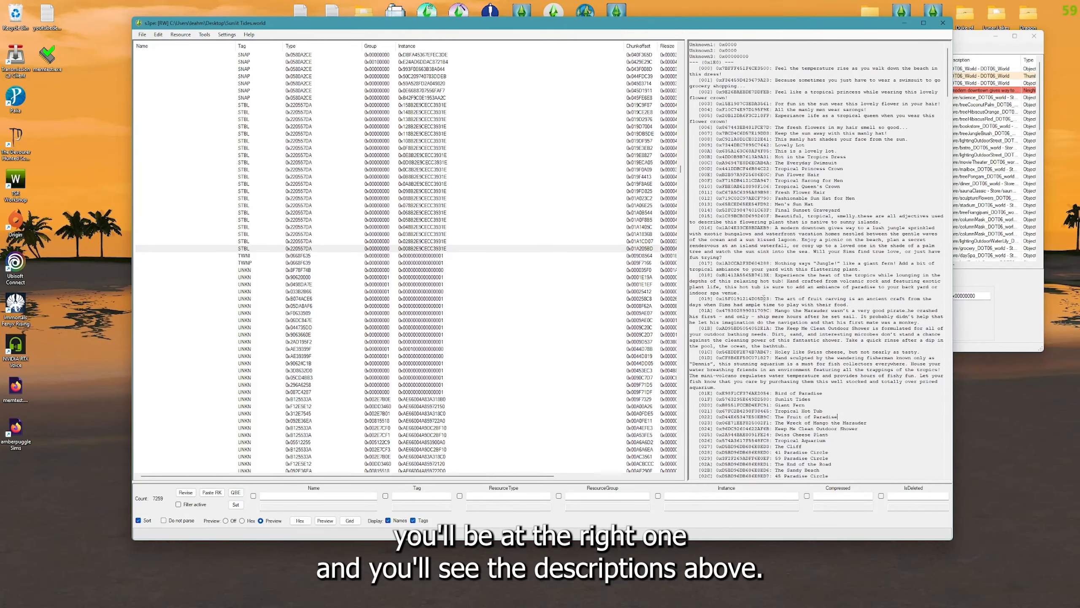
Export the English STBL resource to a package named sunlittidesxml on the desktop, and close s3pe
{"action": "left_click", "coordinate": [308, 250]}
{"action": "right_click", "coordinate": [386, 249]}
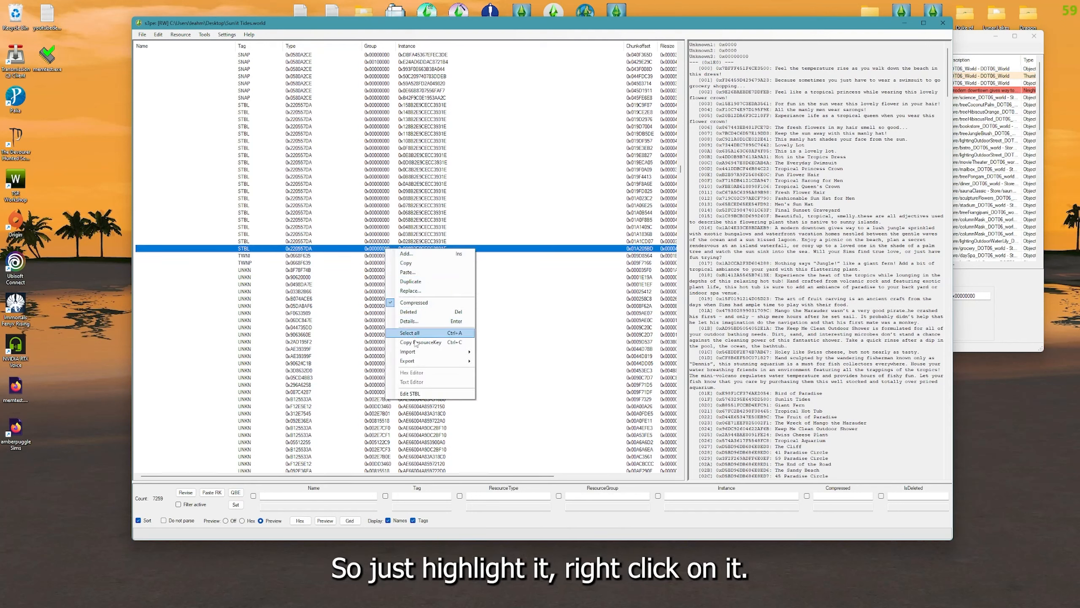
{"action": "mouse_move", "coordinate": [420, 361]}
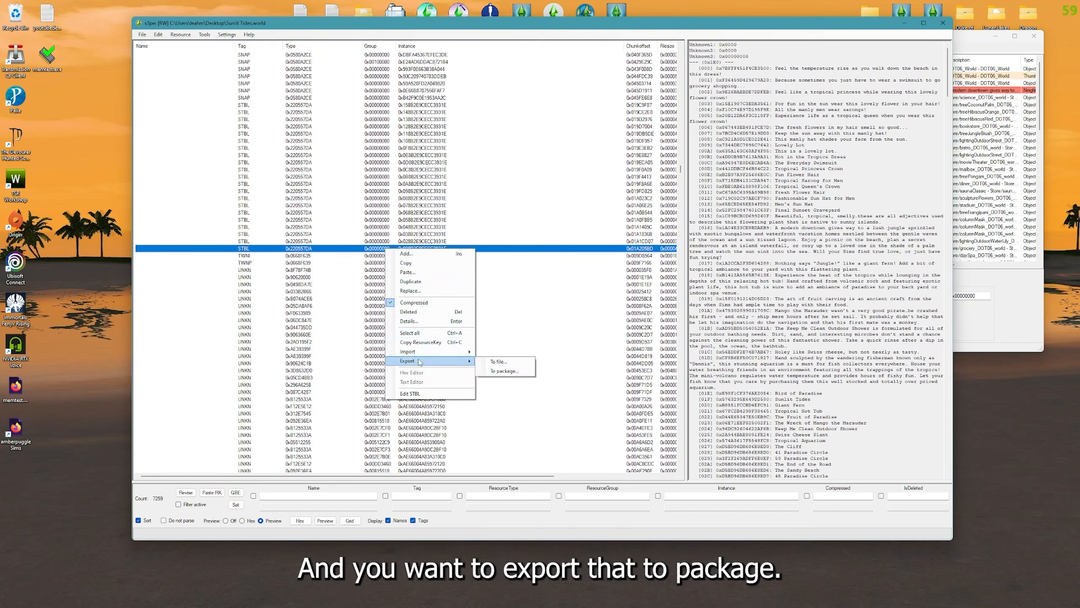
{"action": "left_click", "coordinate": [494, 371]}
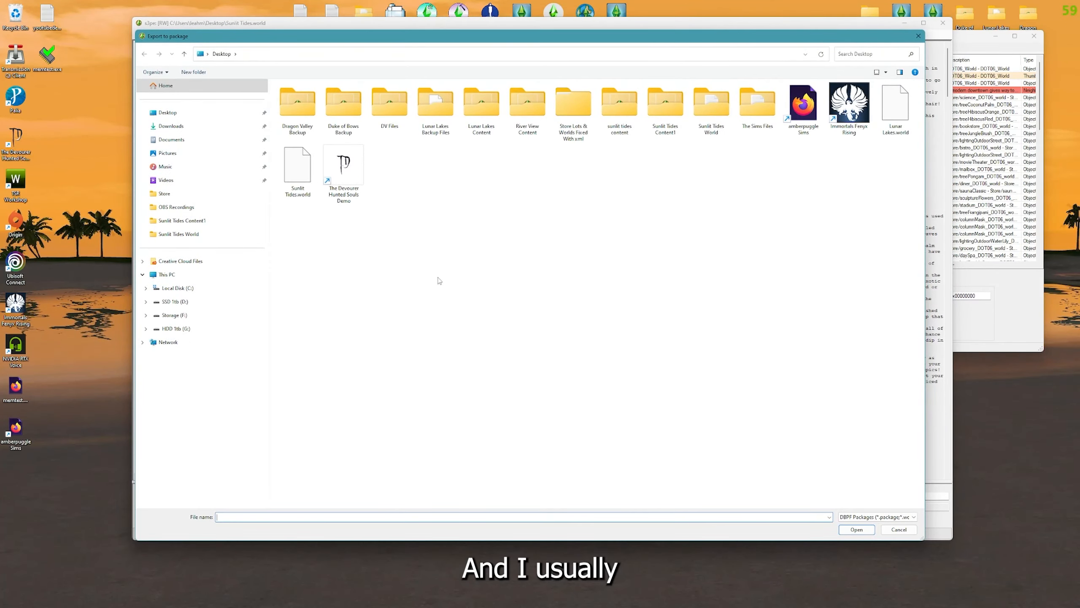
{"action": "left_click_drag", "start_coordinate": [395, 25], "coordinate": [431, 25]}
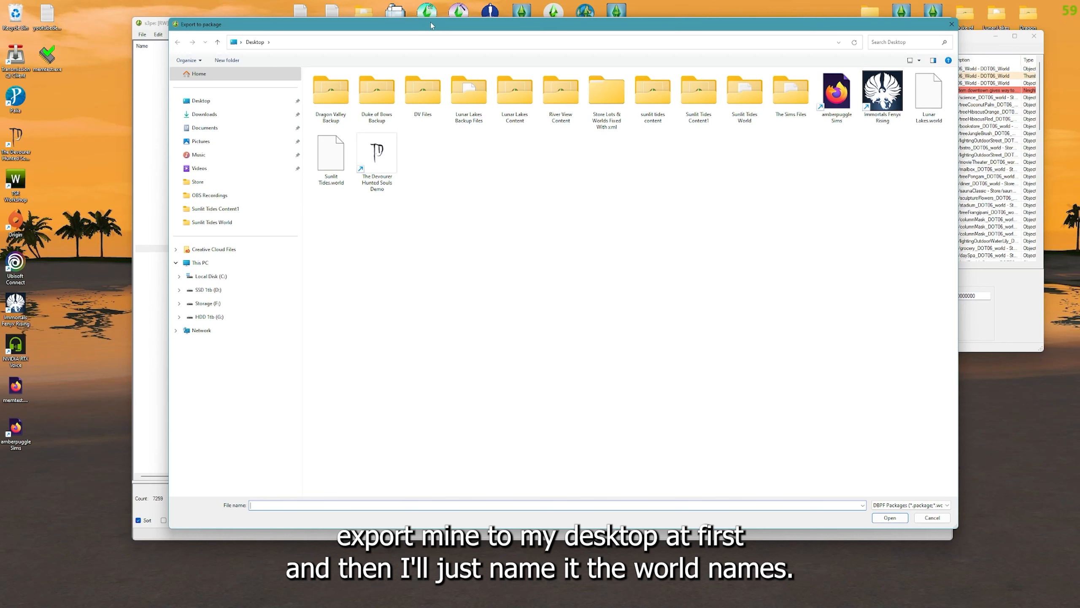
{"action": "type", "text": "sunl"}
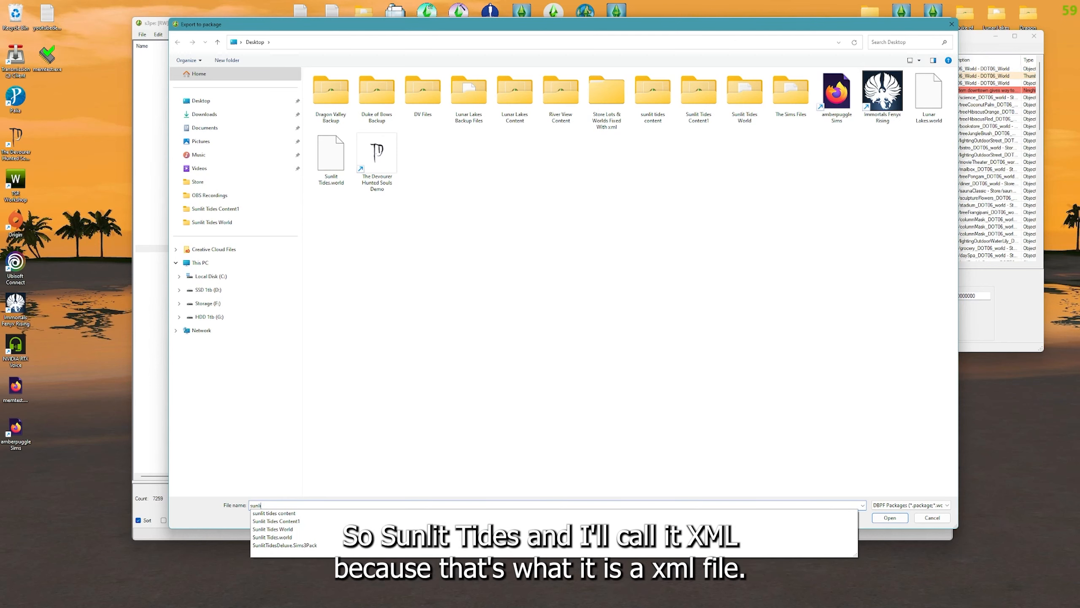
{"action": "type", "text": "ittides"}
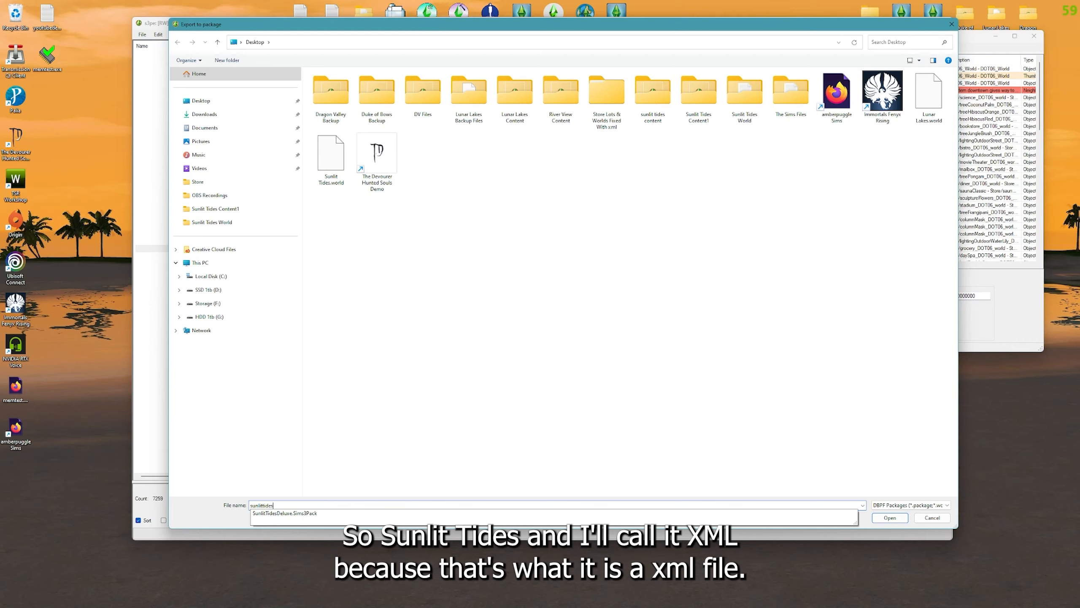
{"action": "type", "text": "xml"}
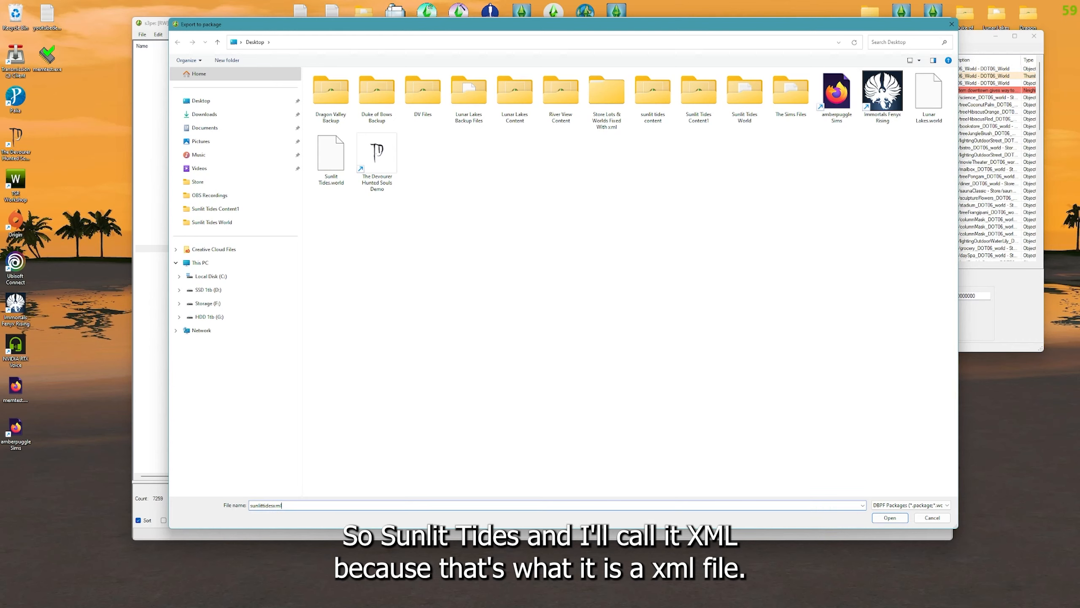
{"action": "left_click", "coordinate": [891, 519]}
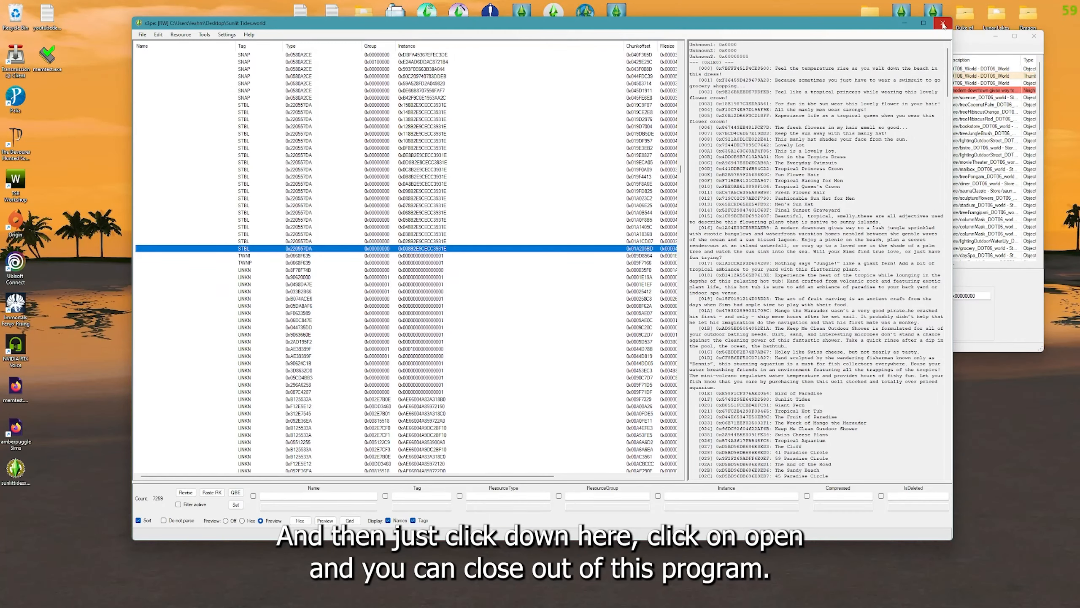
{"action": "left_click", "coordinate": [943, 25]}
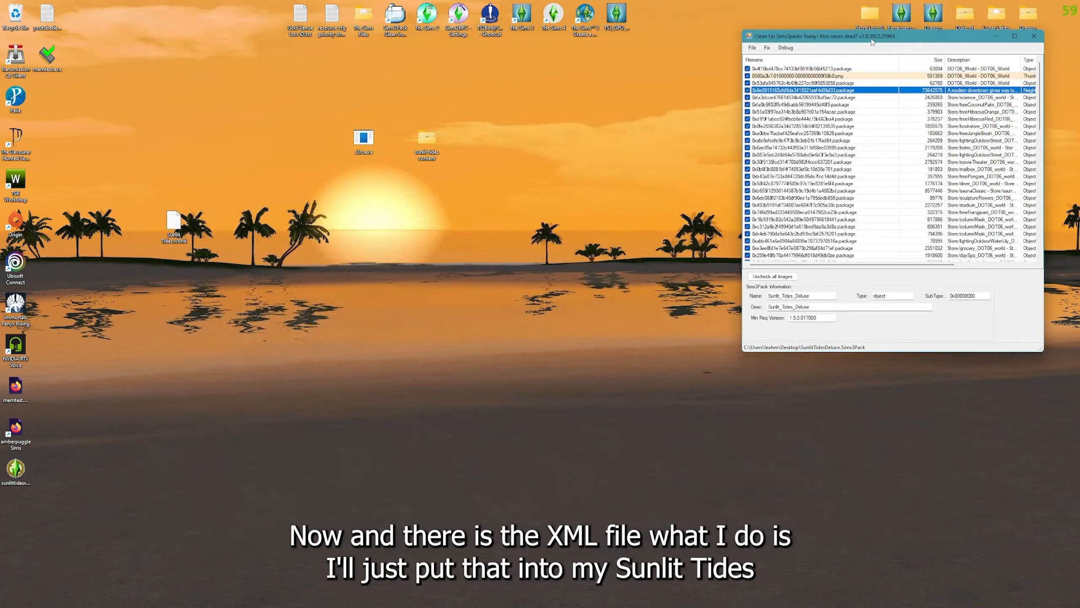
Move the exported sunlittidesxml package from the desktop into the sunlit tides content folder
{"action": "left_click_drag", "start_coordinate": [244, 417], "coordinate": [497, 142]}
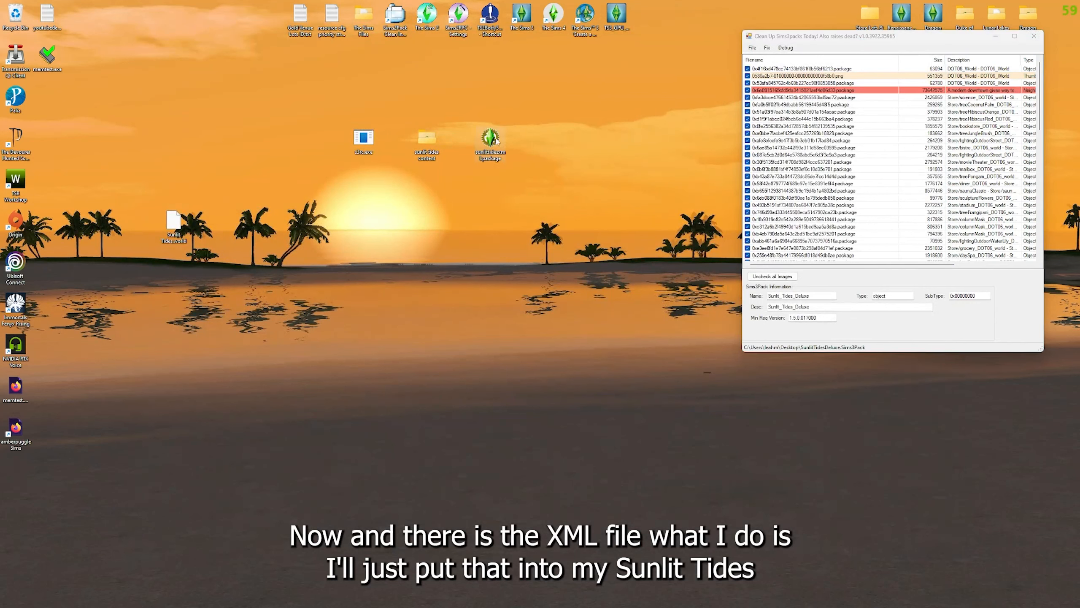
{"action": "double_click", "coordinate": [426, 139]}
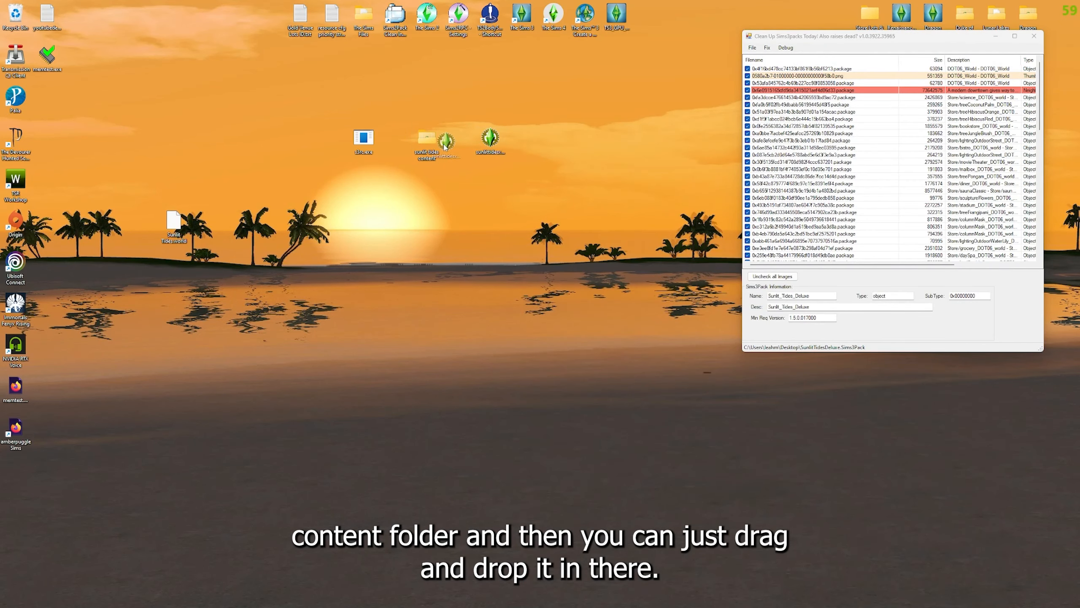
{"action": "left_click_drag", "start_coordinate": [485, 146], "coordinate": [430, 142]}
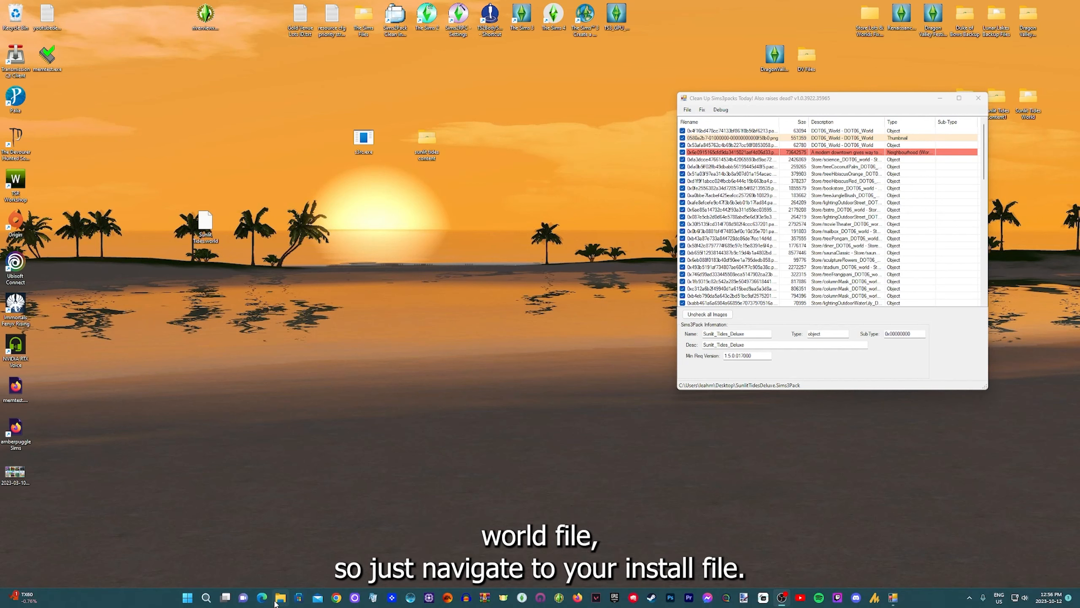
Open The Sims 3\GameData\Shared\NonPackaged\Worlds on drive D: and select the Sunlit Tides world file on the desktop
{"action": "left_click", "coordinate": [280, 602]}
{"action": "left_click", "coordinate": [336, 363]}
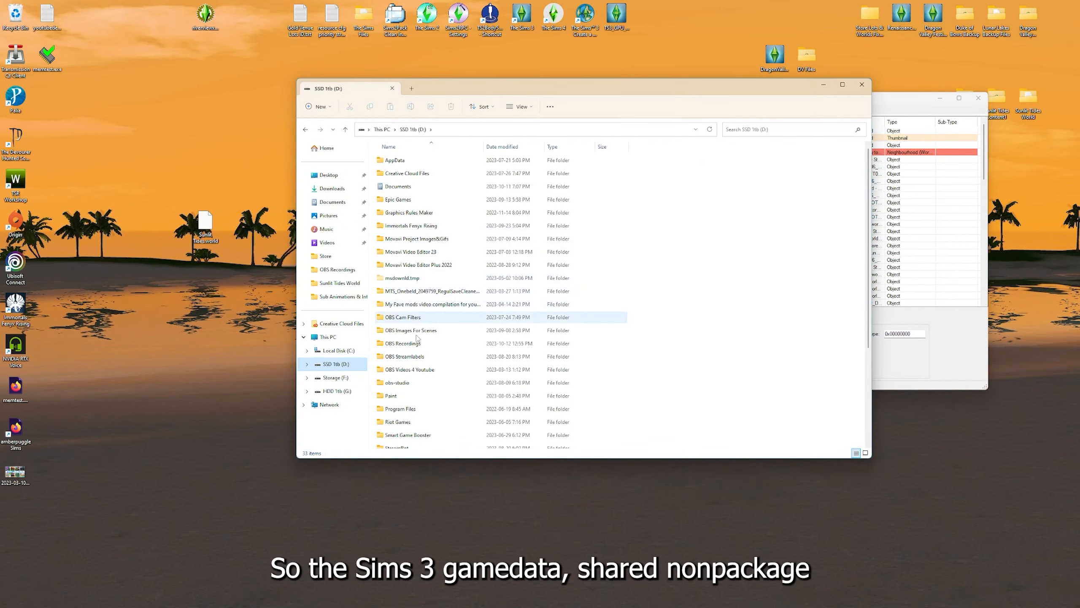
{"action": "scroll", "coordinate": [417, 403], "scroll_direction": "down", "scroll_amount": 3}
{"action": "double_click", "coordinate": [412, 376]}
{"action": "double_click", "coordinate": [404, 345]}
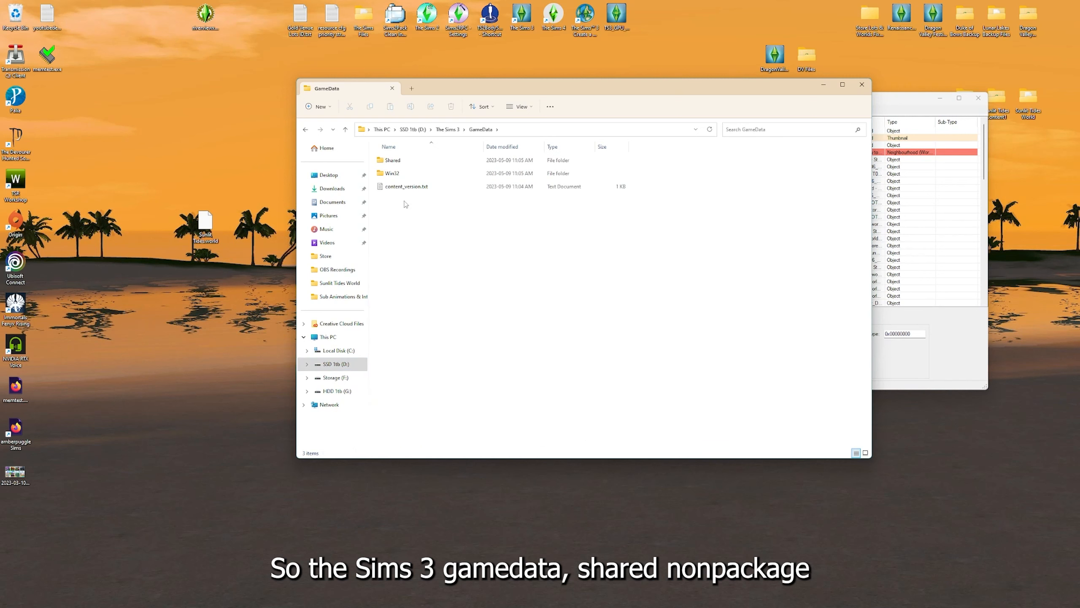
{"action": "double_click", "coordinate": [408, 164]}
{"action": "double_click", "coordinate": [401, 173]}
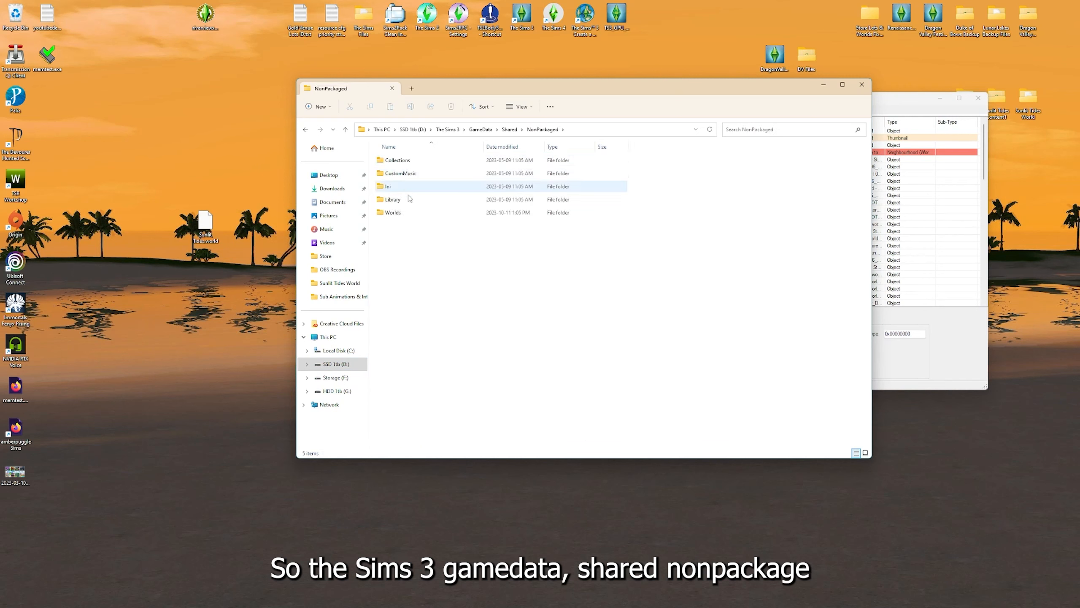
{"action": "double_click", "coordinate": [408, 212]}
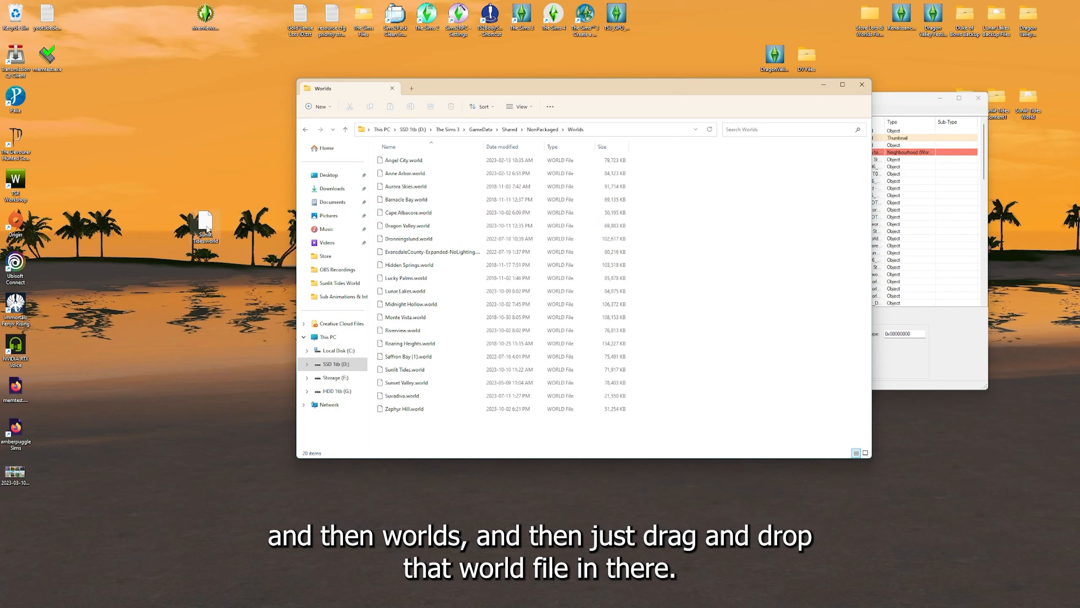
{"action": "mouse_move", "coordinate": [205, 225]}
{"action": "left_mouse_down"}
{"action": "mouse_move", "coordinate": [509, 295]}
{"action": "mouse_move", "coordinate": [209, 234]}
{"action": "left_mouse_up"}
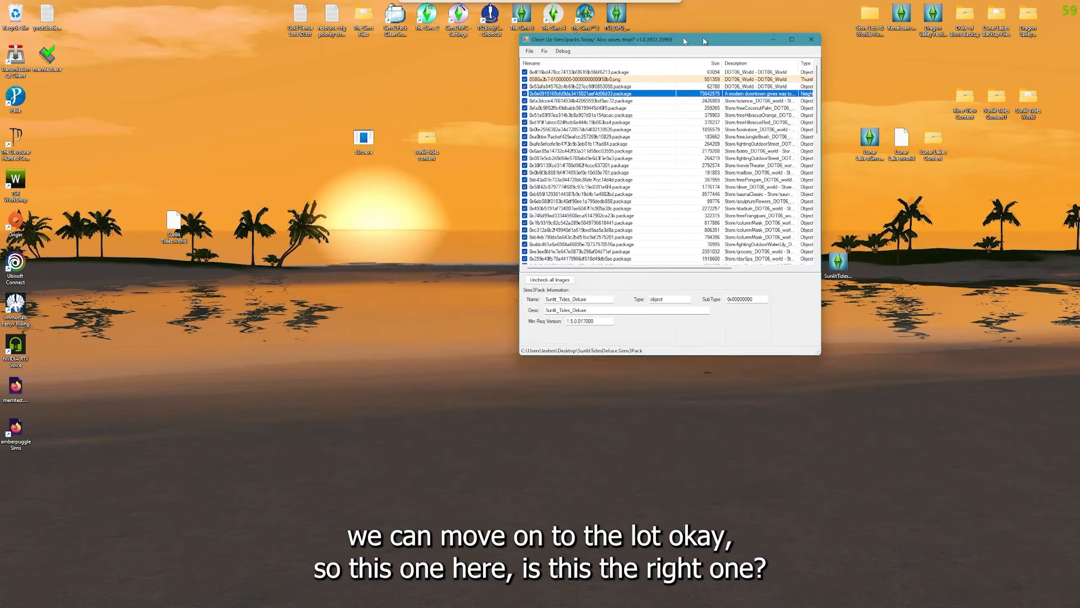
Enlarge the Sims3Pack cleanup window to show more packages and the full type columns, leaving desktop space beside it
{"action": "left_click_drag", "start_coordinate": [706, 61], "coordinate": [300, 73]}
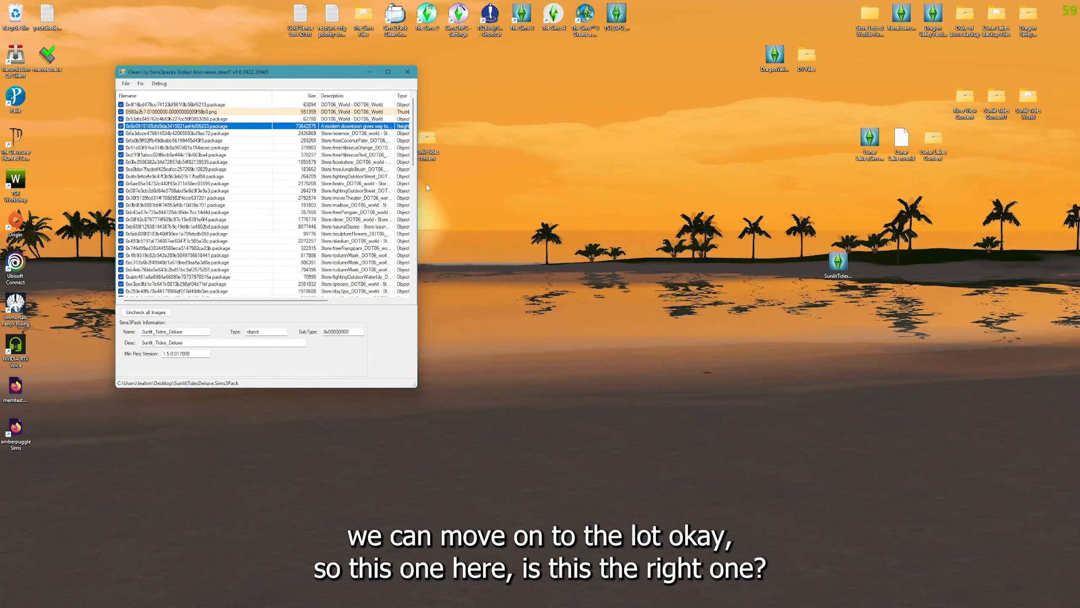
{"action": "left_click_drag", "start_coordinate": [418, 184], "coordinate": [506, 186]}
{"action": "left_click_drag", "start_coordinate": [404, 388], "coordinate": [404, 444]}
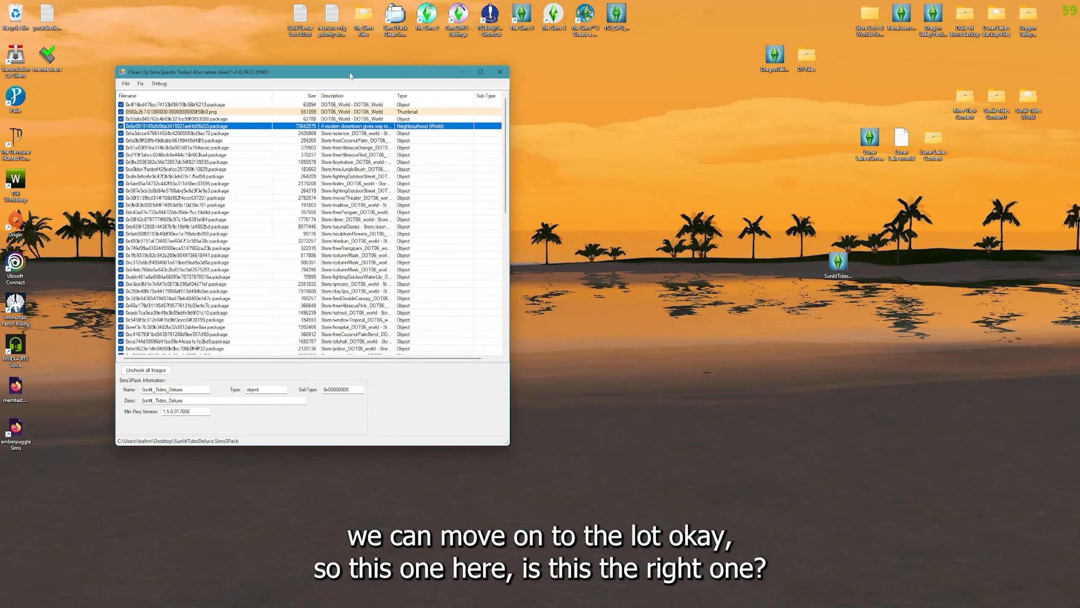
{"action": "left_click_drag", "start_coordinate": [354, 75], "coordinate": [735, 71]}
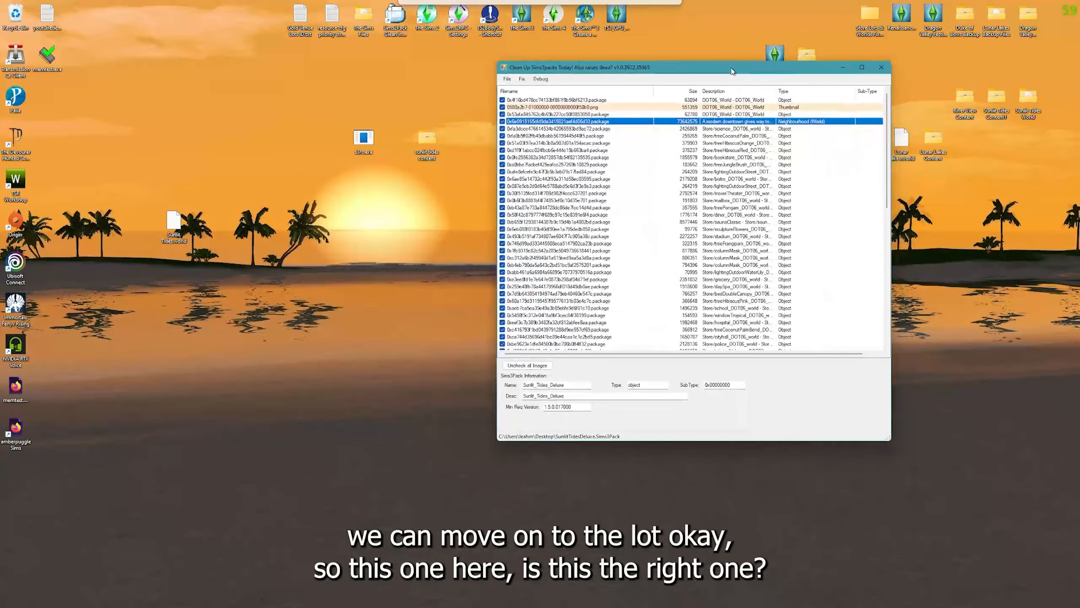
Open Gold Venue Lots ID.txt beside the package list and highlight the content ID of Serenity Retreat (Sunlit Tides Gold)
{"action": "left_click", "coordinate": [302, 16]}
{"action": "double_click", "coordinate": [301, 16]}
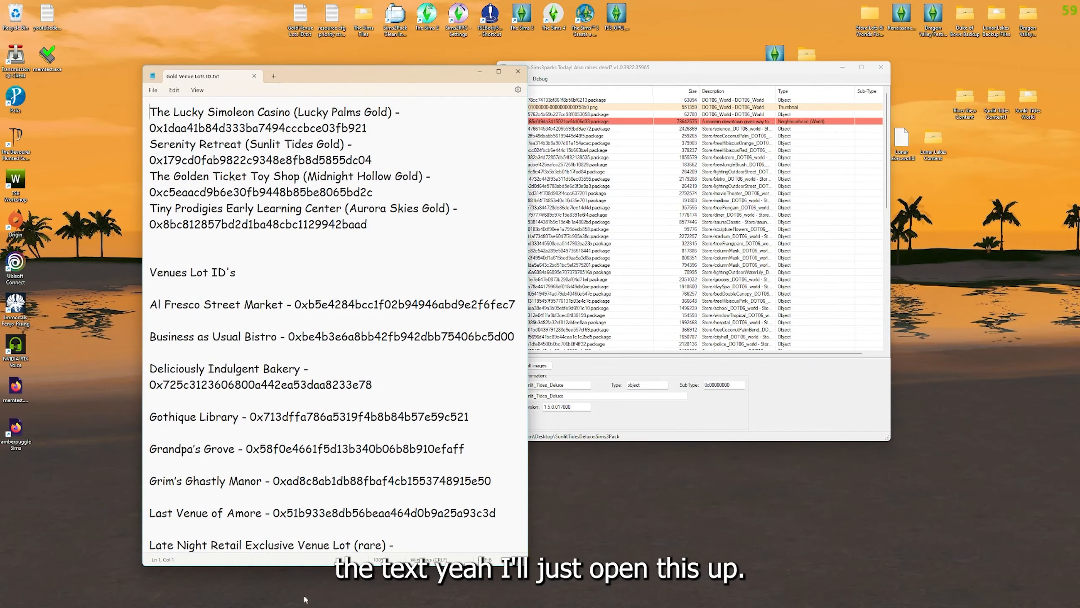
{"action": "left_click_drag", "start_coordinate": [312, 566], "coordinate": [312, 258]}
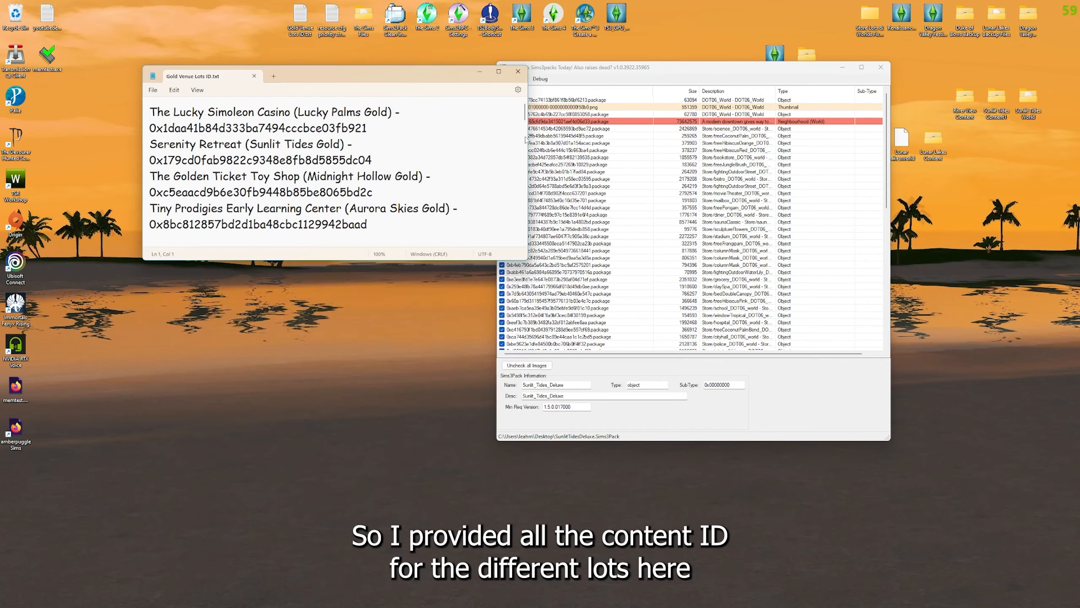
{"action": "left_click_drag", "start_coordinate": [527, 139], "coordinate": [674, 139]}
{"action": "left_click_drag", "start_coordinate": [547, 82], "coordinate": [414, 37]}
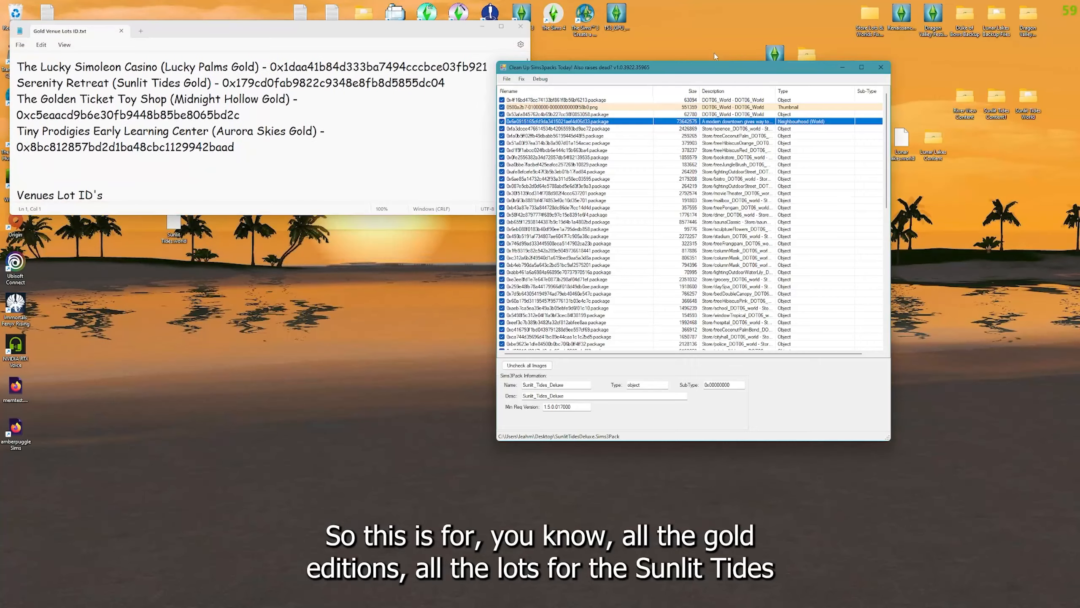
{"action": "left_click_drag", "start_coordinate": [701, 74], "coordinate": [744, 107]}
{"action": "left_click_drag", "start_coordinate": [347, 29], "coordinate": [347, 28]}
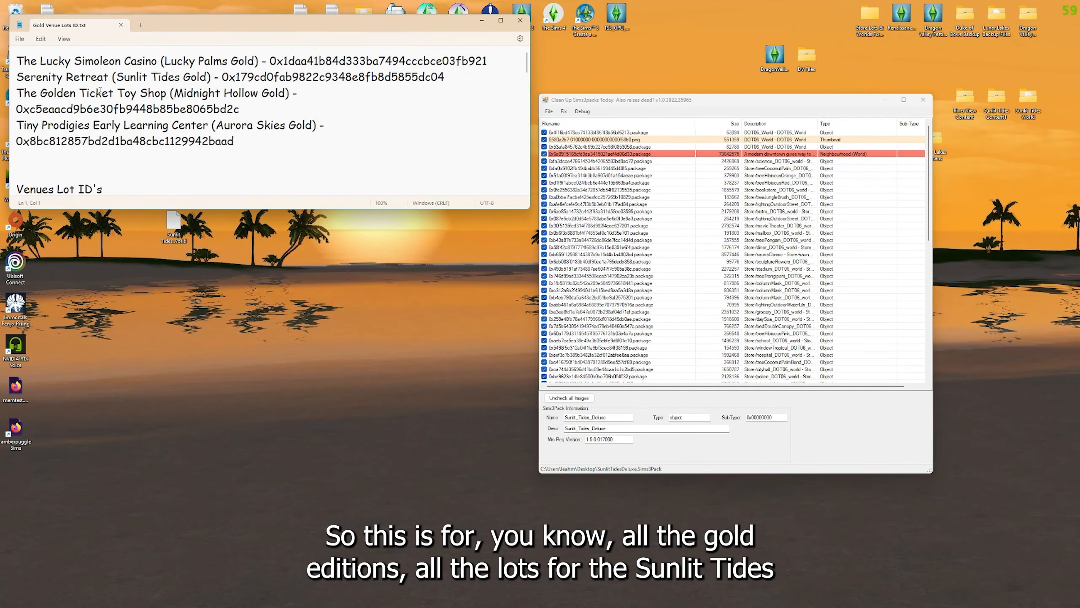
{"action": "left_click_drag", "start_coordinate": [17, 77], "coordinate": [216, 74]}
{"action": "left_click_drag", "start_coordinate": [222, 77], "coordinate": [451, 78]}
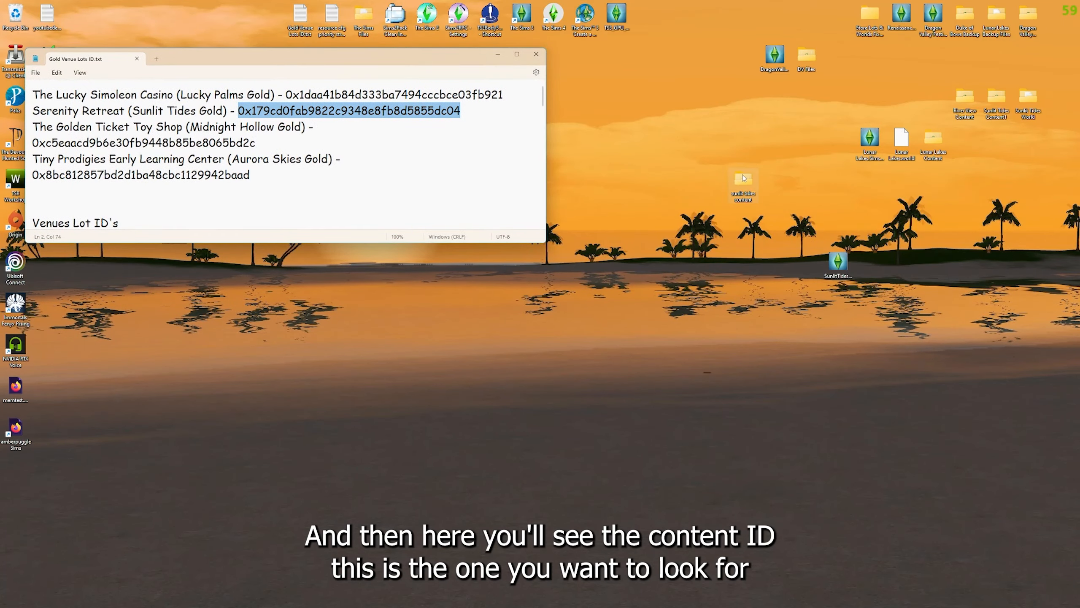
Find 0x179cd0fab9822c9348e8fb8d5855dc04.package in the sunlit tides content folder and move it out onto the desktop
{"action": "double_click", "coordinate": [743, 176]}
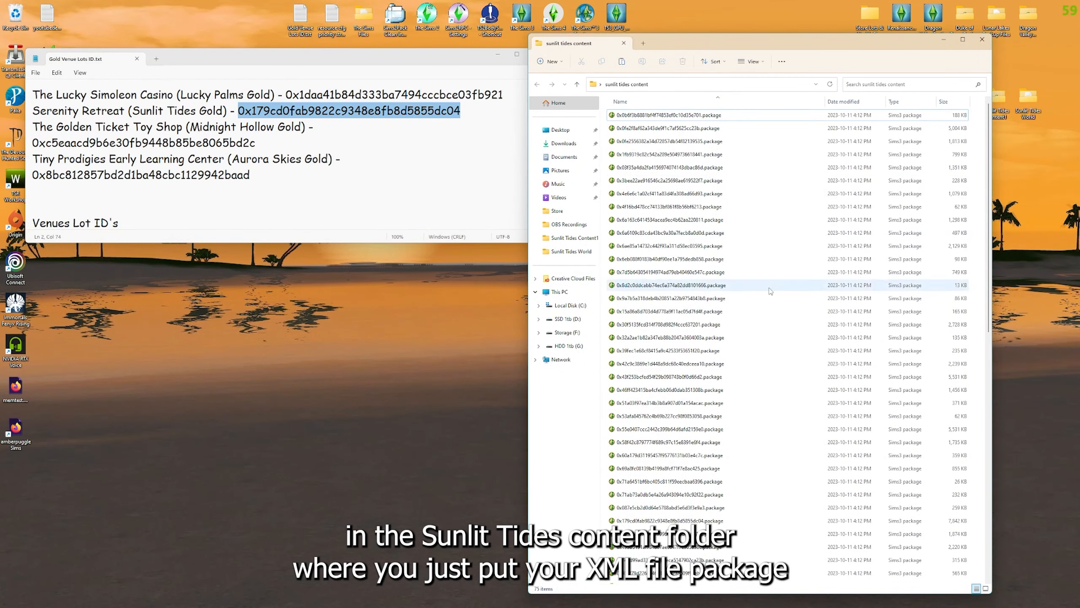
{"action": "scroll", "coordinate": [778, 308], "scroll_direction": "down", "scroll_amount": 12}
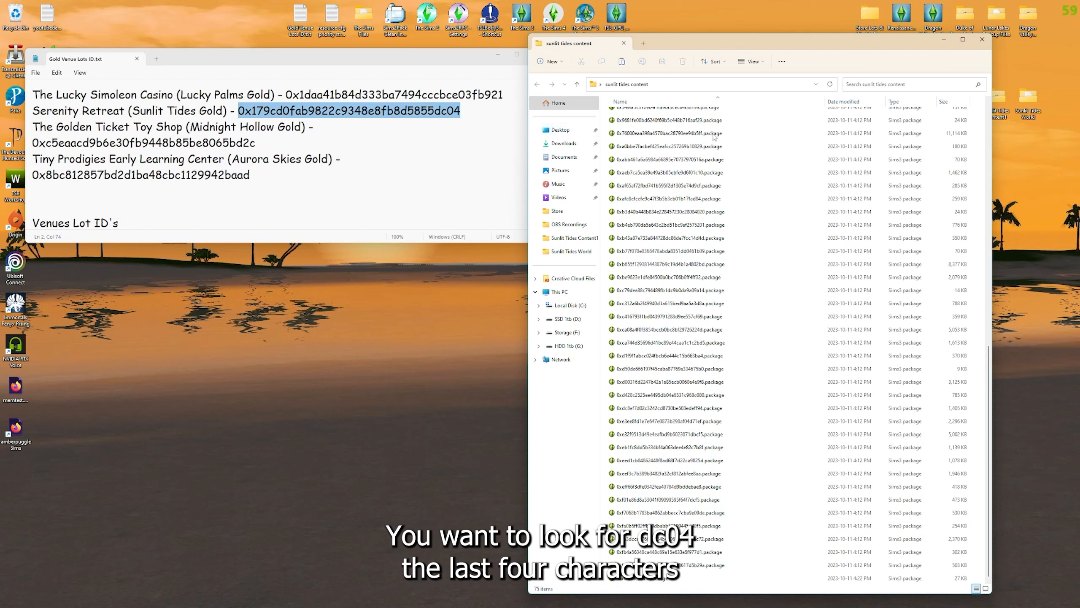
{"action": "scroll", "coordinate": [796, 311], "scroll_direction": "up", "scroll_amount": 6}
{"action": "scroll", "coordinate": [796, 311], "scroll_direction": "up", "scroll_amount": 7}
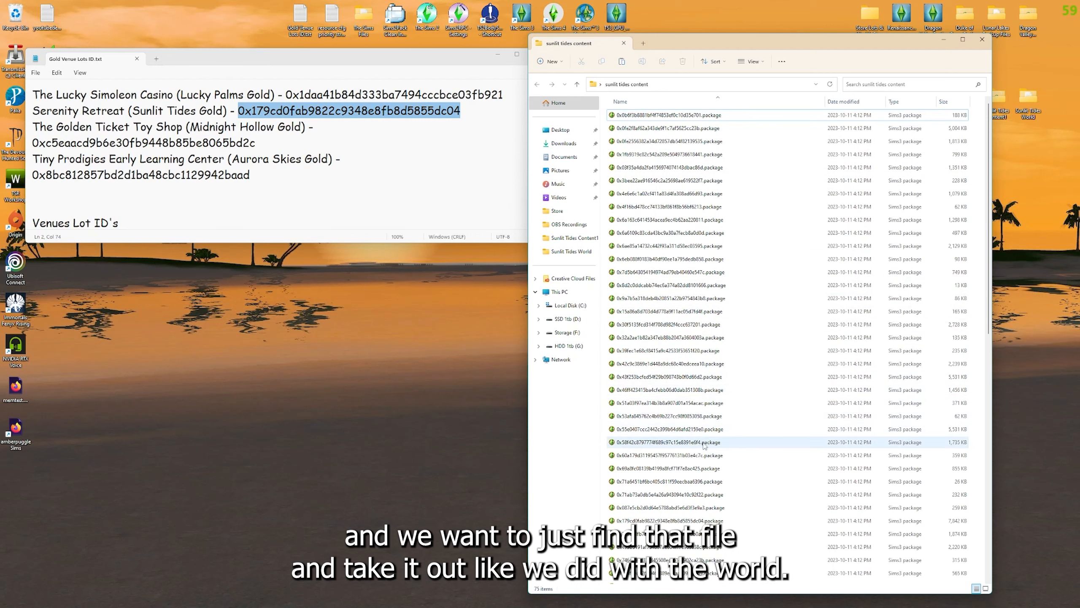
{"action": "scroll", "coordinate": [706, 455], "scroll_direction": "down", "scroll_amount": 10}
{"action": "left_click", "coordinate": [673, 128]}
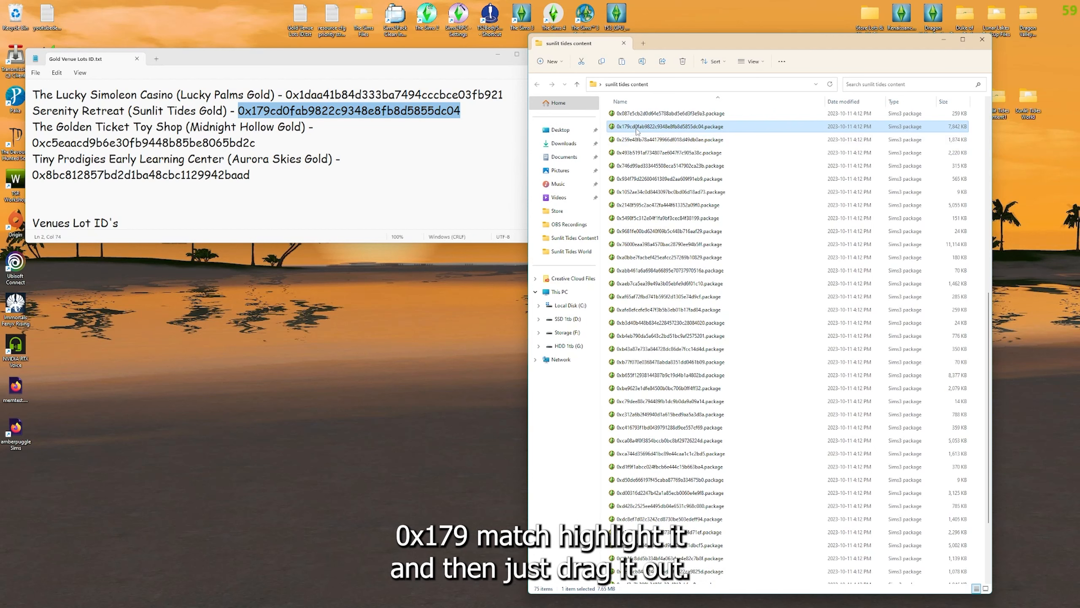
{"action": "left_click_drag", "start_coordinate": [785, 130], "coordinate": [300, 312]}
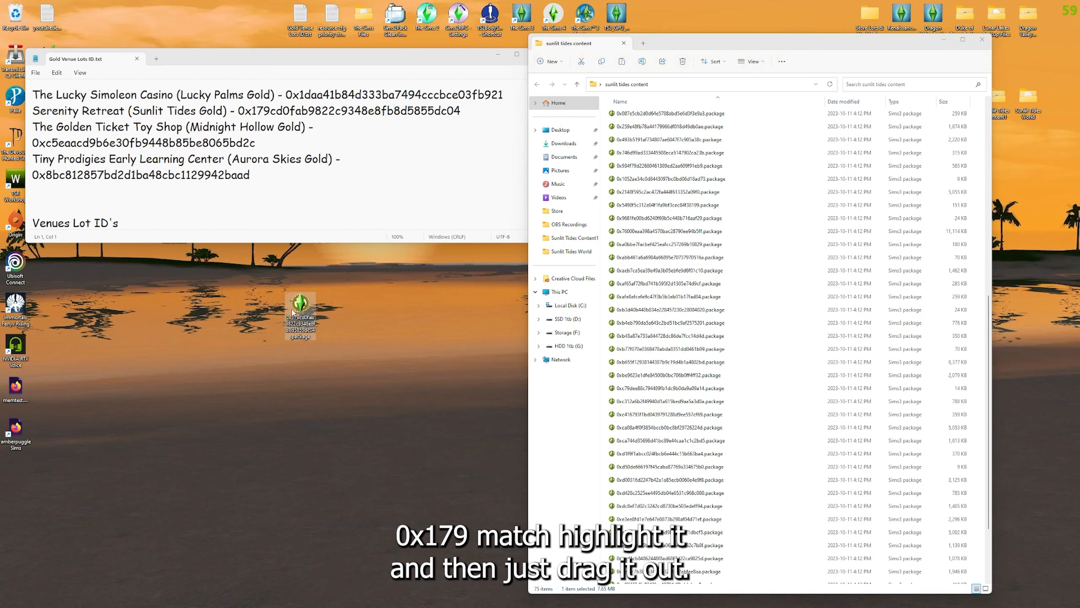
Move the sunlit tides content folder window aside and close the lot ID text file
{"action": "scroll", "coordinate": [805, 276], "scroll_direction": "down", "scroll_amount": 3}
{"action": "scroll", "coordinate": [805, 275], "scroll_direction": "up", "scroll_amount": 10}
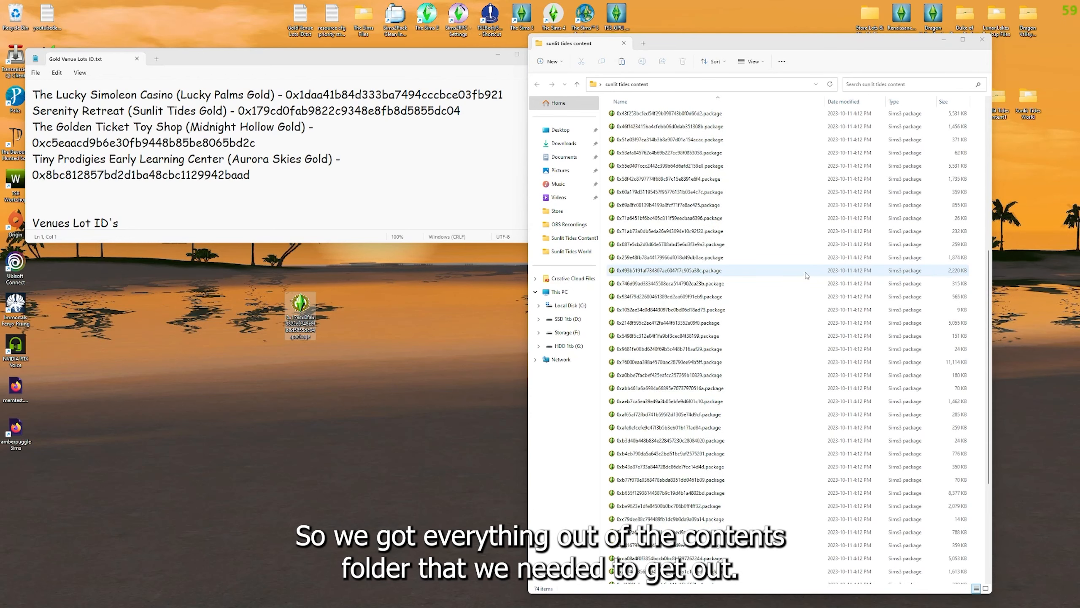
{"action": "scroll", "coordinate": [740, 169], "scroll_direction": "up", "scroll_amount": 3}
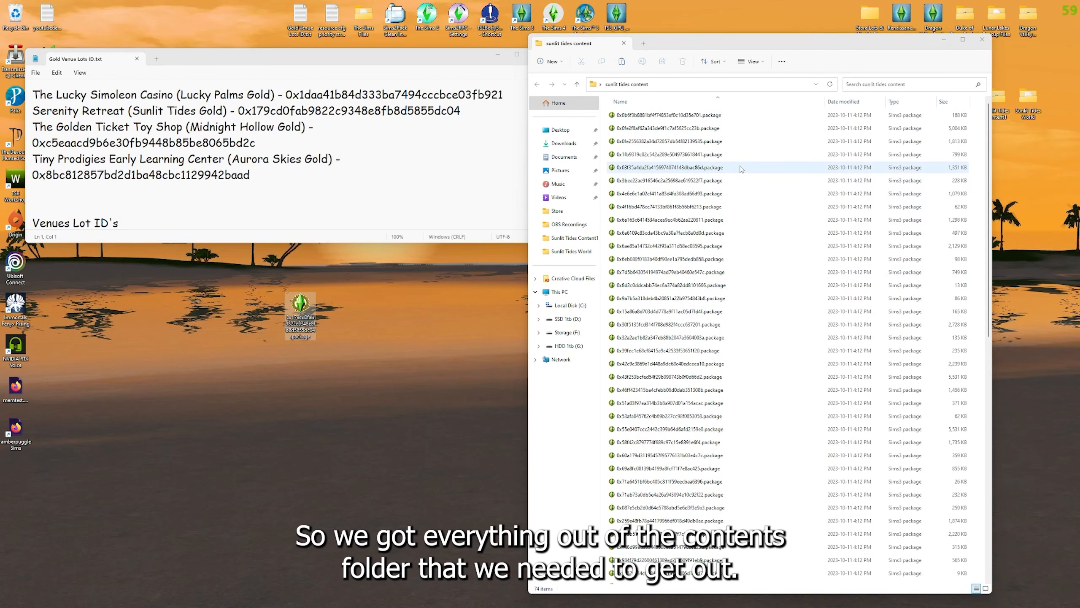
{"action": "left_click_drag", "start_coordinate": [802, 44], "coordinate": [890, 26]}
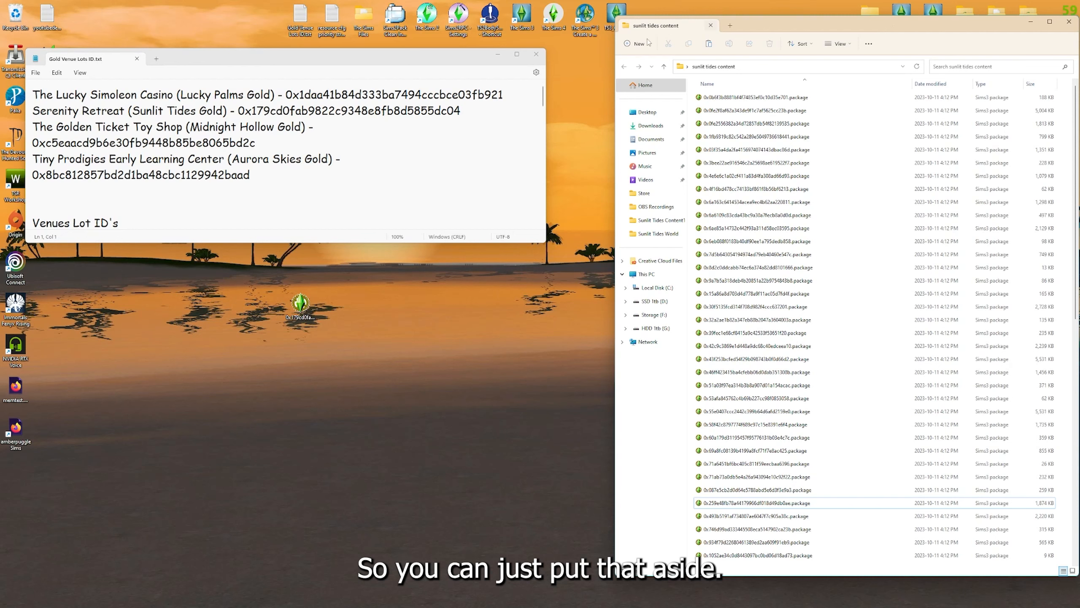
{"action": "left_click", "coordinate": [537, 56]}
Rename the extracted Serenity Retreat package on the desktop as Serenity Retreat Lot.package and reposition its icon
{"action": "left_click_drag", "start_coordinate": [298, 306], "coordinate": [298, 140]}
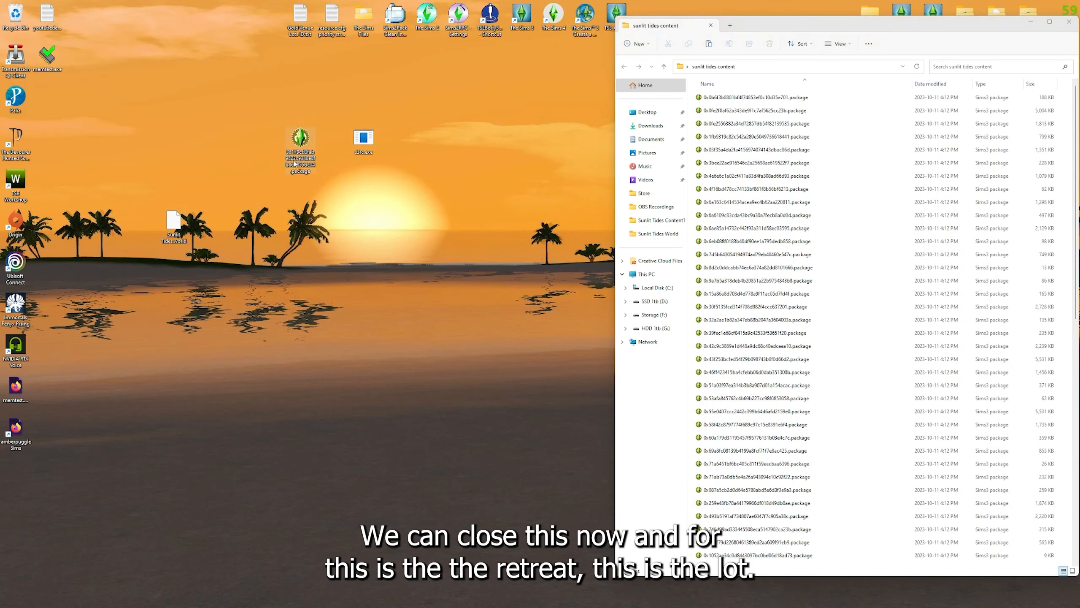
{"action": "left_click", "coordinate": [300, 158]}
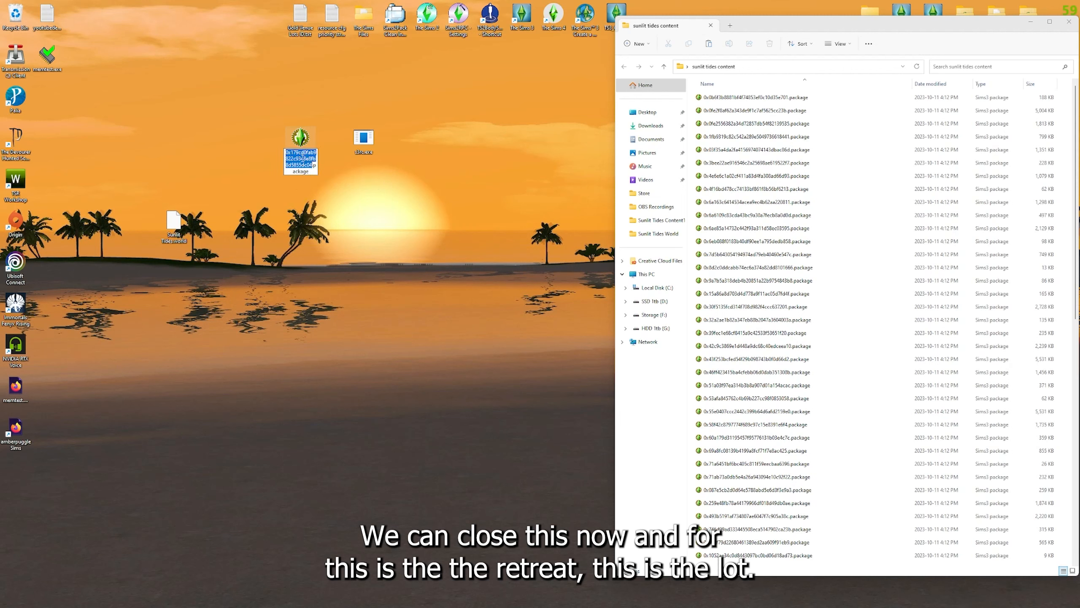
{"action": "type", "text": "Serenity R"}
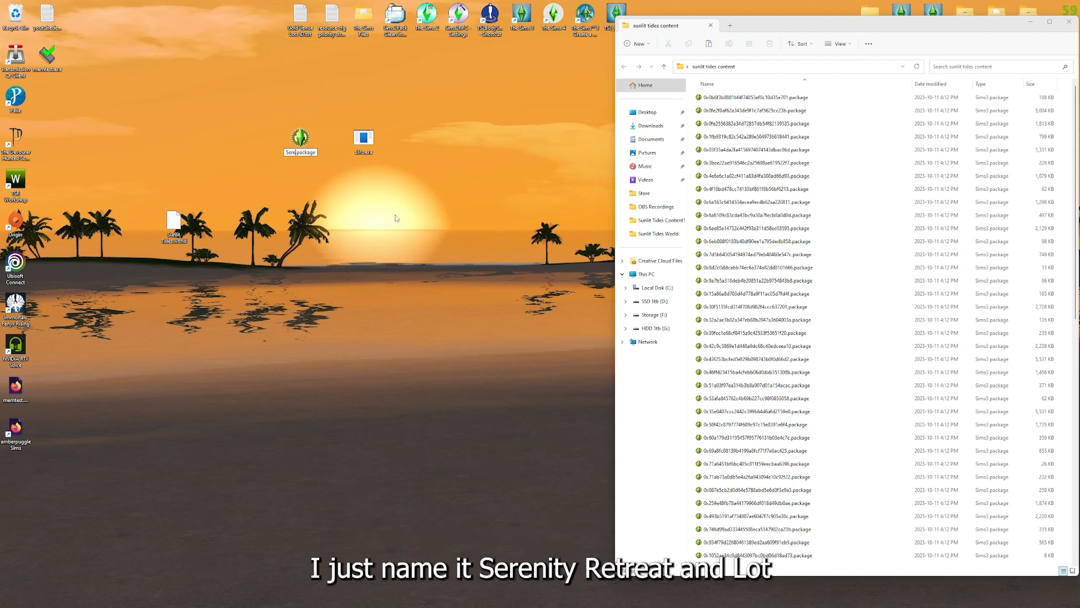
{"action": "type", "text": "etreat Lot"}
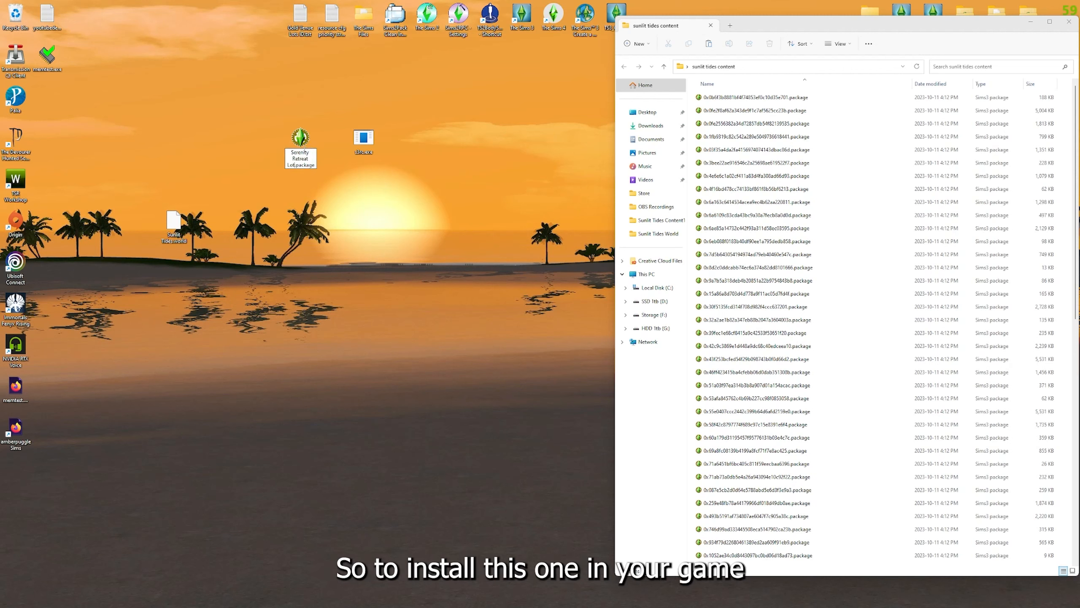
{"action": "left_click_drag", "start_coordinate": [300, 141], "coordinate": [342, 217]}
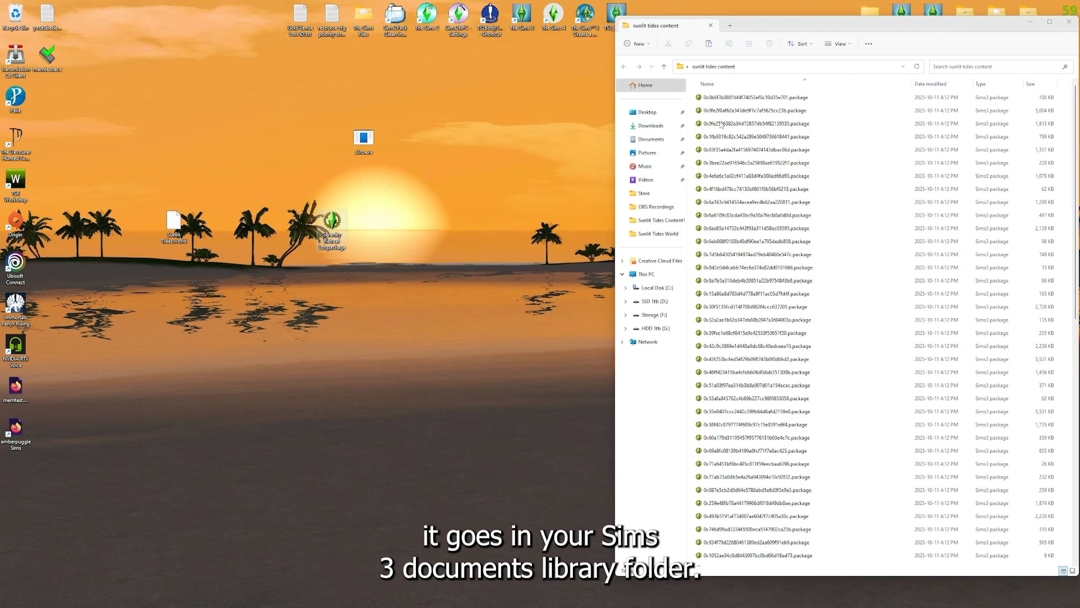
Open Documents > Electronic Arts > The Sims 3 > Library from the SSD 1tb (D:) drive in a new window
{"action": "right_click", "coordinate": [644, 302]}
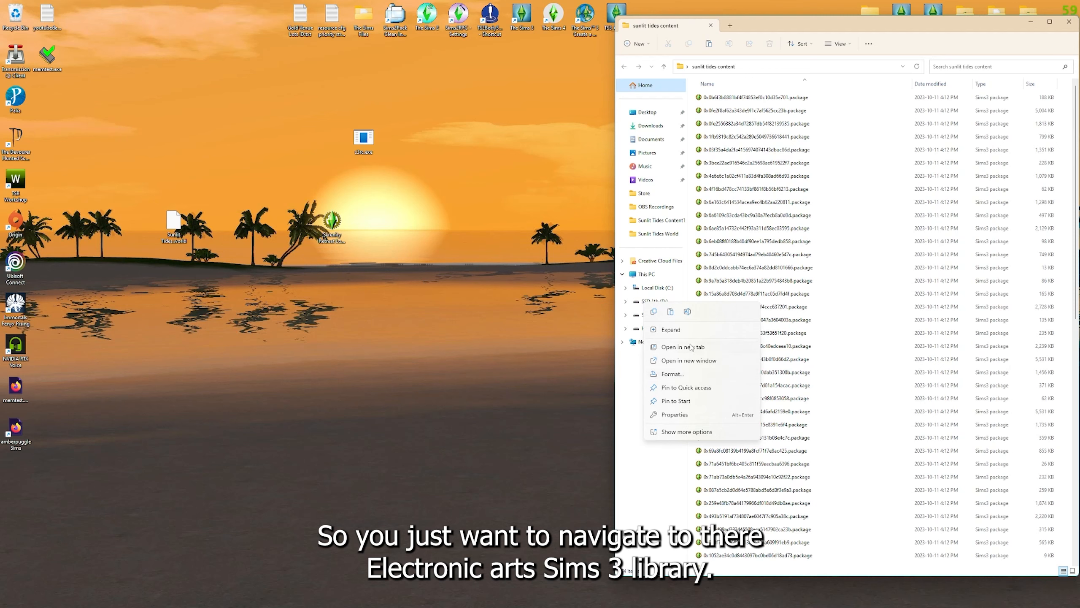
{"action": "left_click", "coordinate": [722, 360]}
{"action": "double_click", "coordinate": [569, 155]}
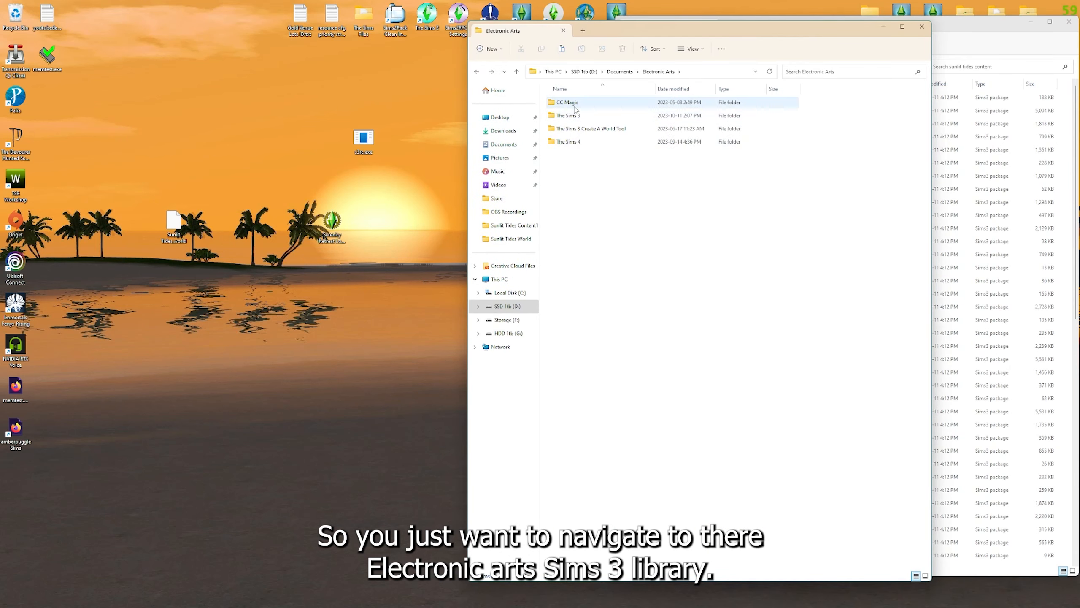
{"action": "left_click", "coordinate": [571, 118]}
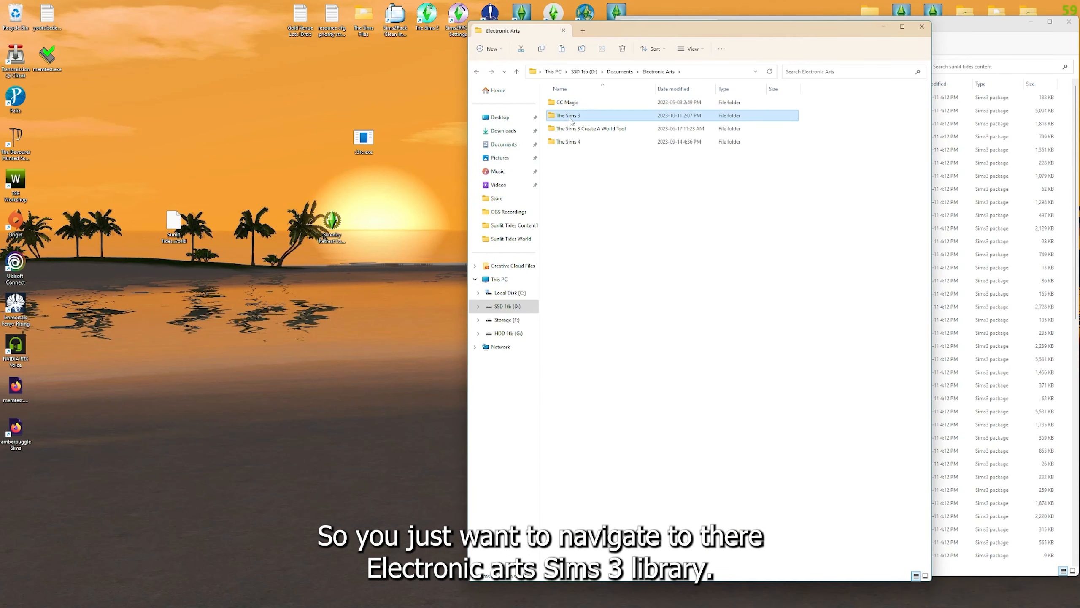
{"action": "double_click", "coordinate": [570, 118]}
{"action": "double_click", "coordinate": [593, 141]}
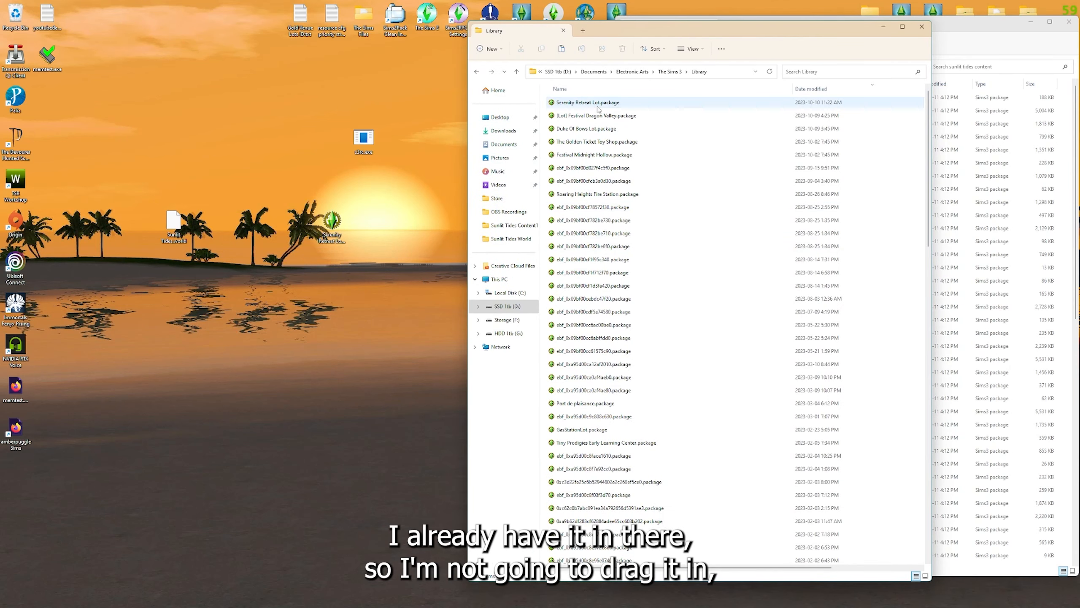
Widen the Library window beside the desktop lot package, and close both it and the sunlit tides content window
{"action": "left_click_drag", "start_coordinate": [707, 29], "coordinate": [694, 40]}
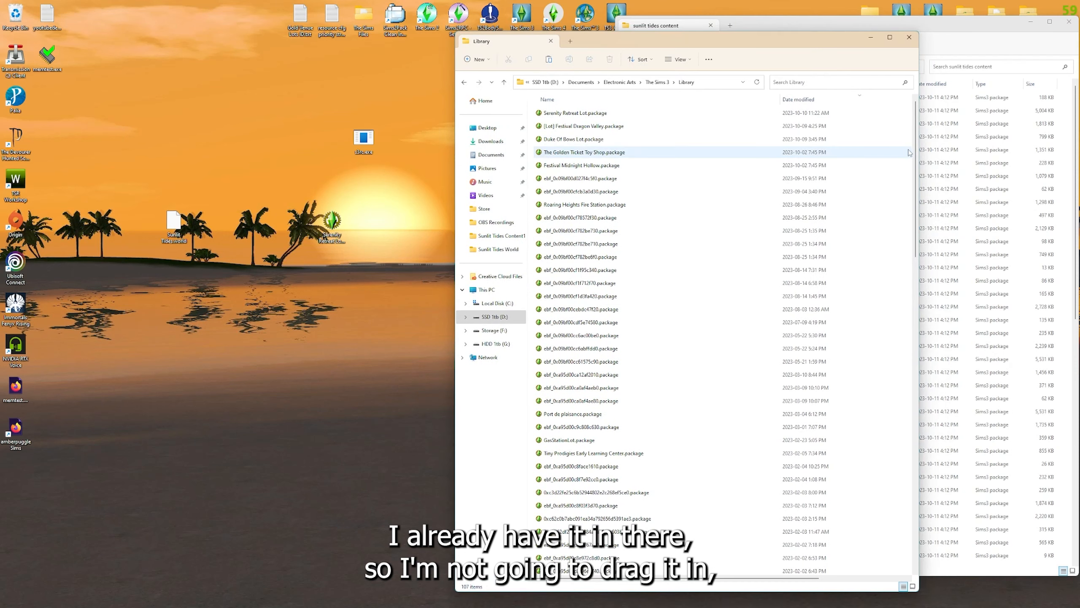
{"action": "left_click_drag", "start_coordinate": [918, 156], "coordinate": [1017, 157]}
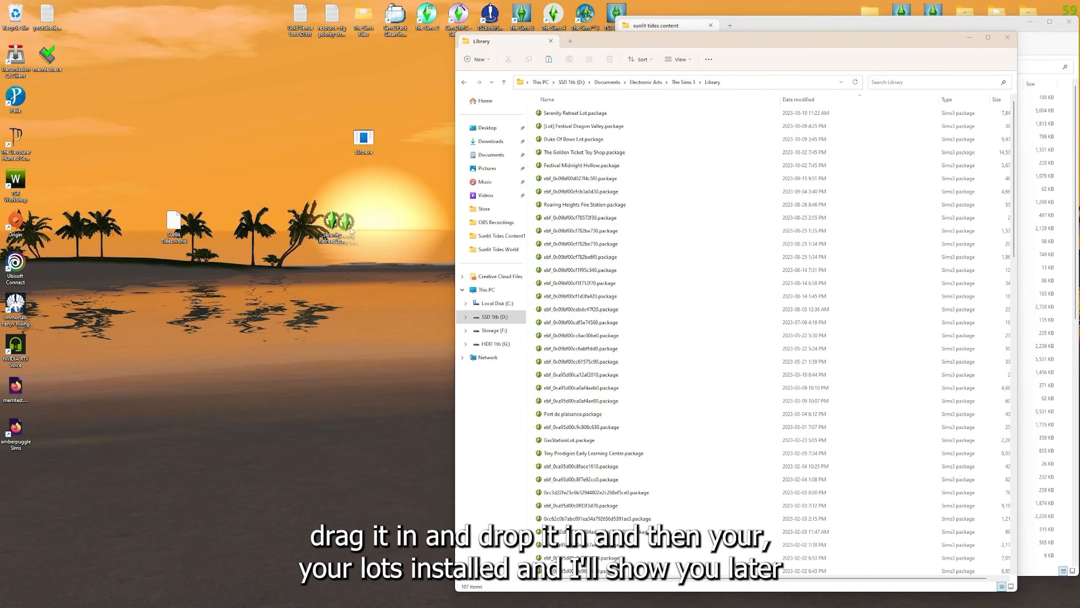
{"action": "mouse_move", "coordinate": [332, 220]}
{"action": "left_mouse_down"}
{"action": "mouse_move", "coordinate": [719, 225]}
{"action": "mouse_move", "coordinate": [332, 222]}
{"action": "left_mouse_up"}
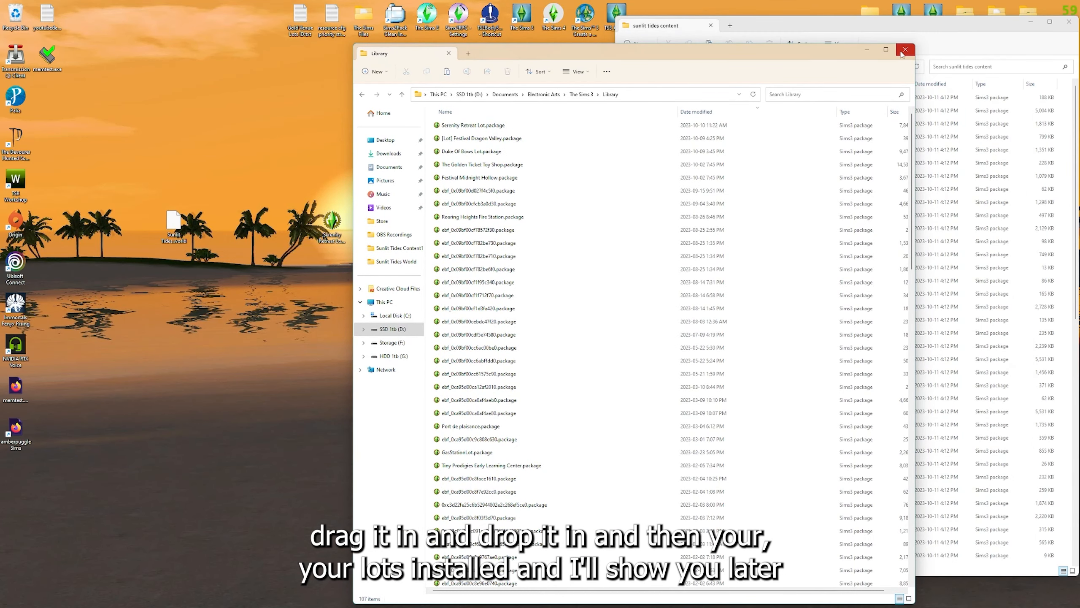
{"action": "mouse_move", "coordinate": [896, 52]}
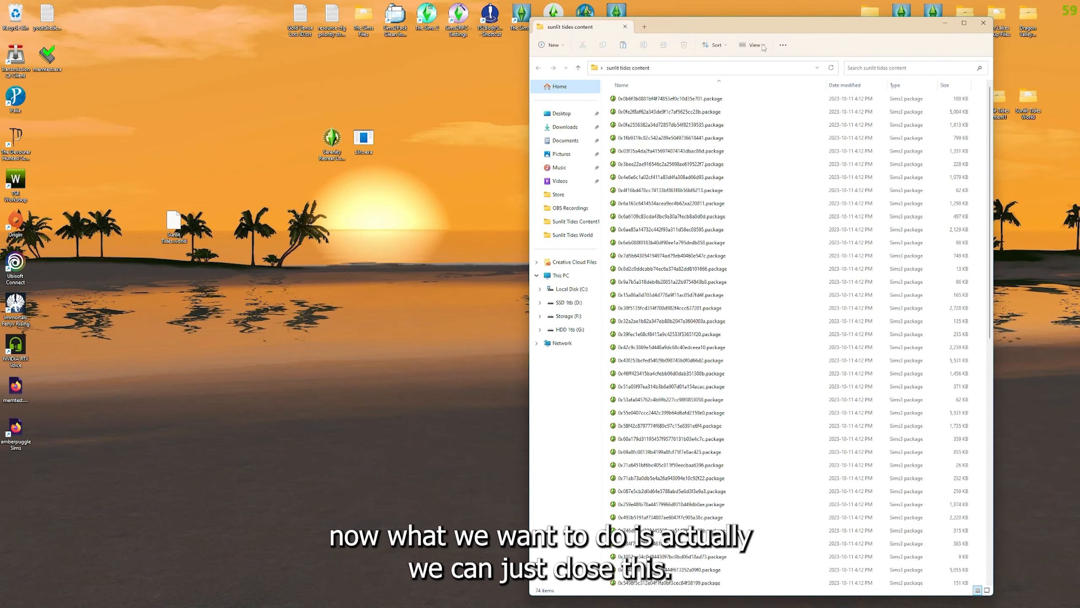
{"action": "mouse_move", "coordinate": [764, 31]}
{"action": "left_mouse_down"}
{"action": "mouse_move", "coordinate": [809, 18]}
{"action": "mouse_move", "coordinate": [767, 17]}
{"action": "left_mouse_up"}
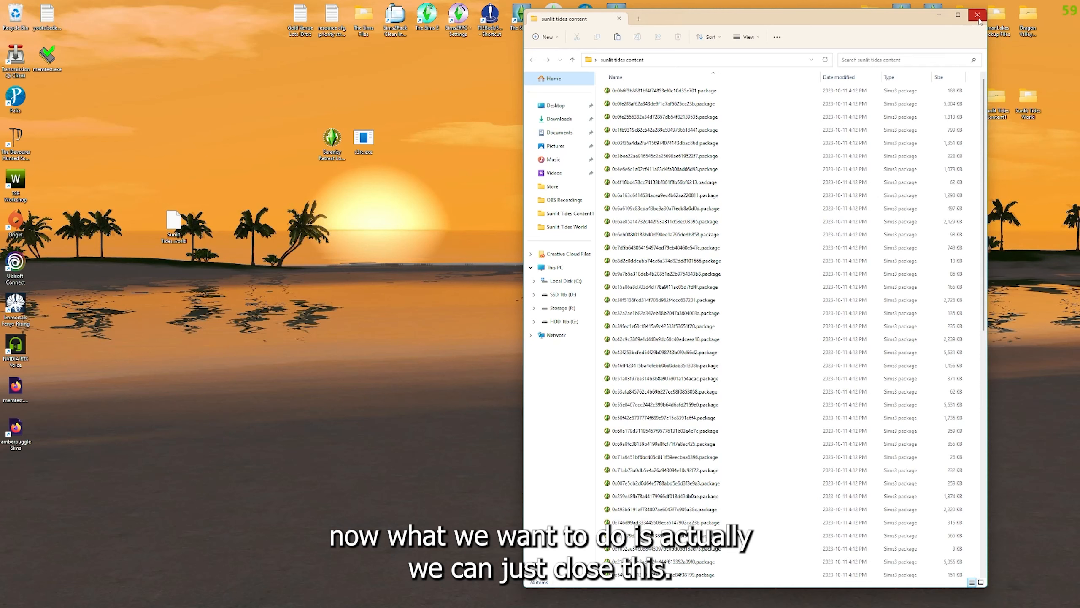
{"action": "left_click", "coordinate": [979, 20]}
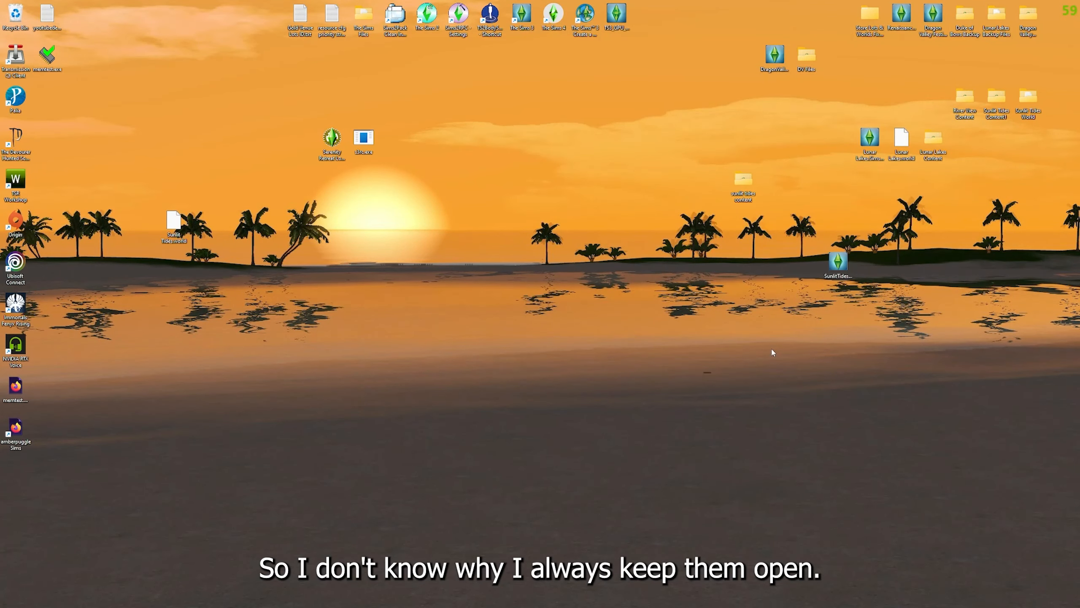
Switch to s3pe and create a new empty package
{"action": "mouse_move", "coordinate": [627, 606]}
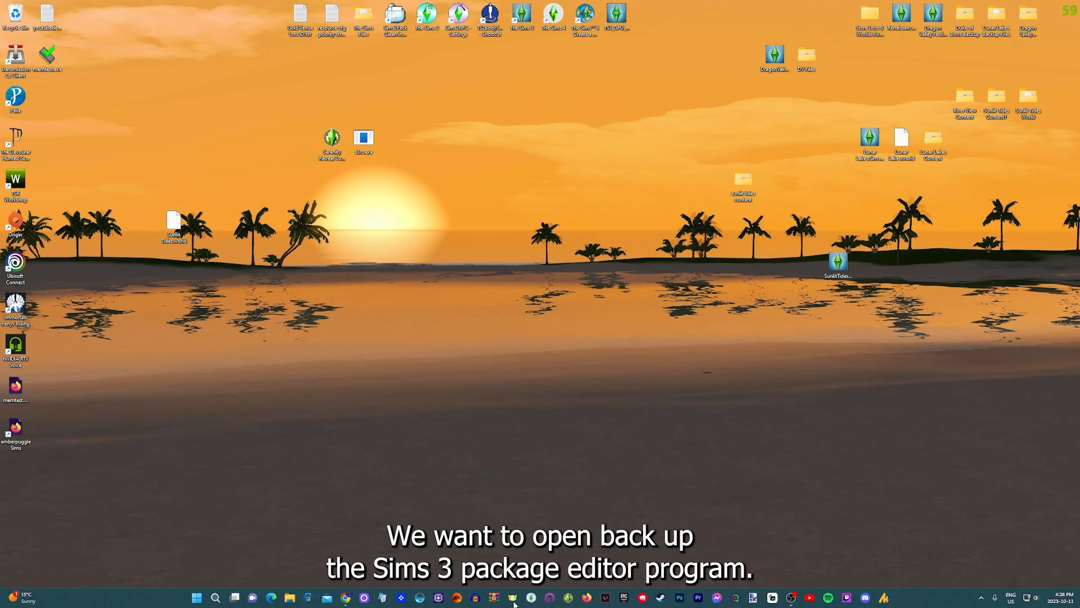
{"action": "left_click", "coordinate": [569, 600]}
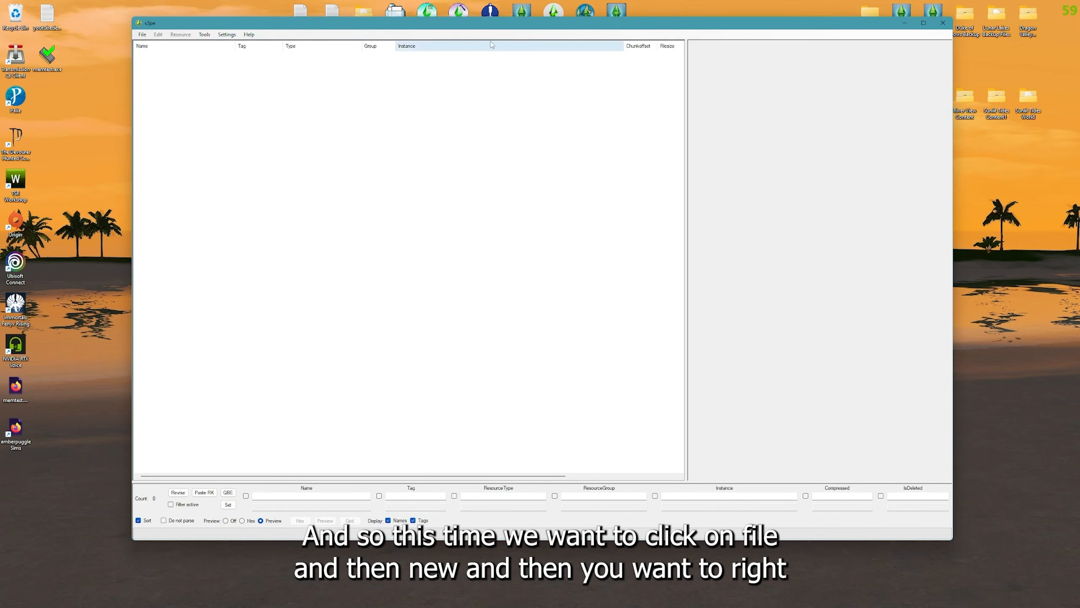
{"action": "left_click", "coordinate": [141, 43]}
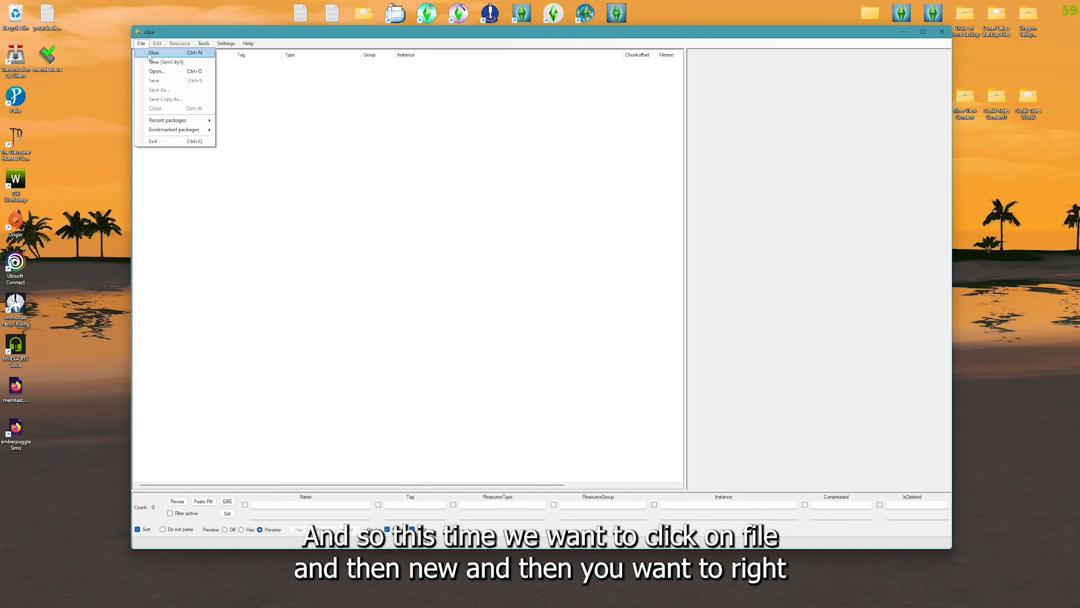
{"action": "left_click", "coordinate": [149, 54]}
Import all package files from the desktop's sunlit tides content folder into the new package as DBC
{"action": "right_click", "coordinate": [338, 184]}
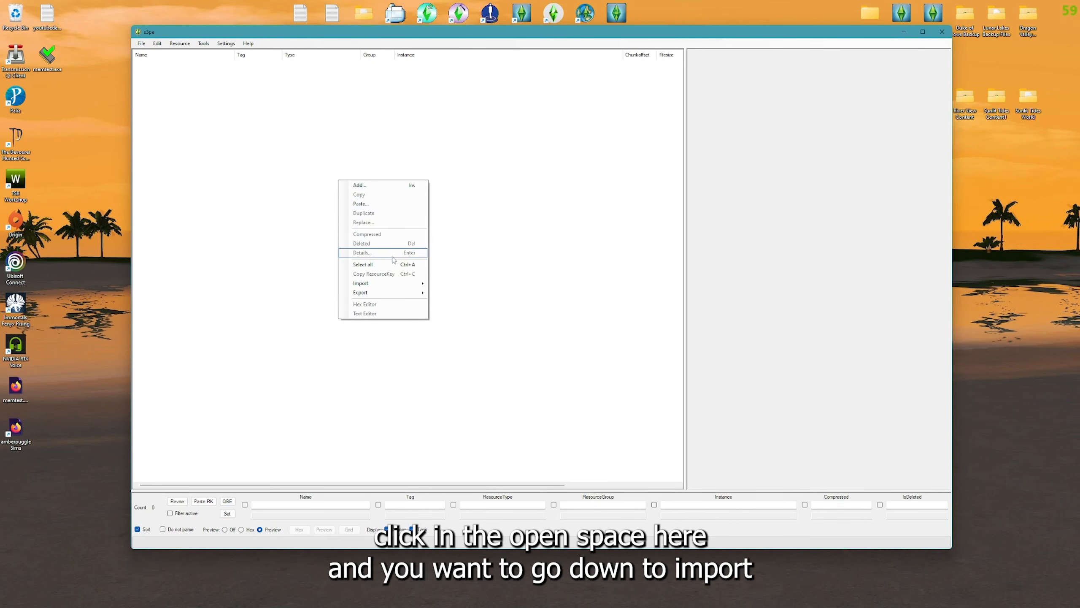
{"action": "mouse_move", "coordinate": [388, 293]}
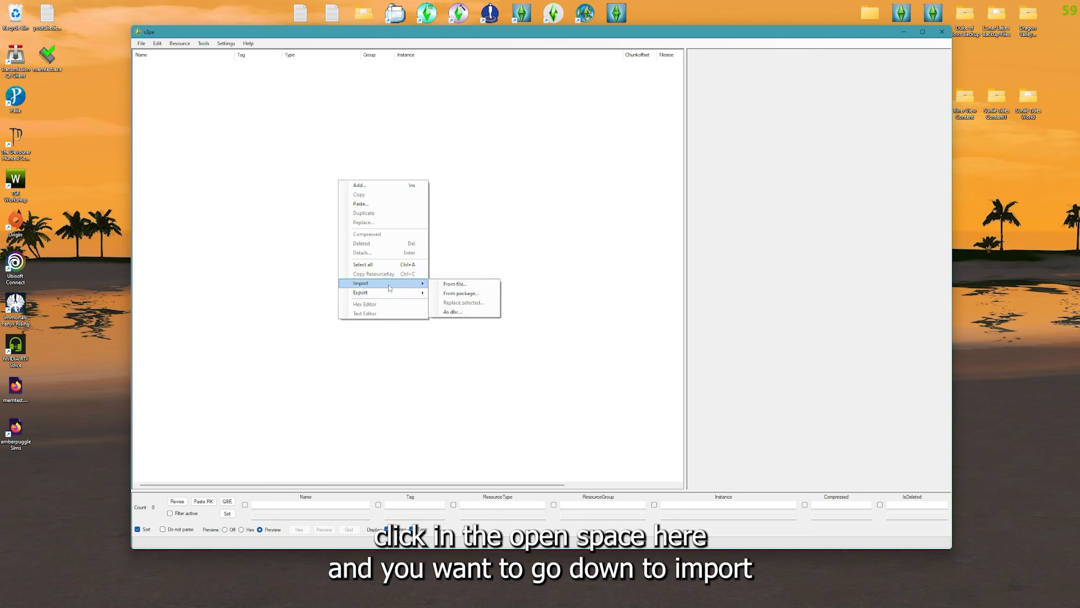
{"action": "left_click", "coordinate": [453, 312]}
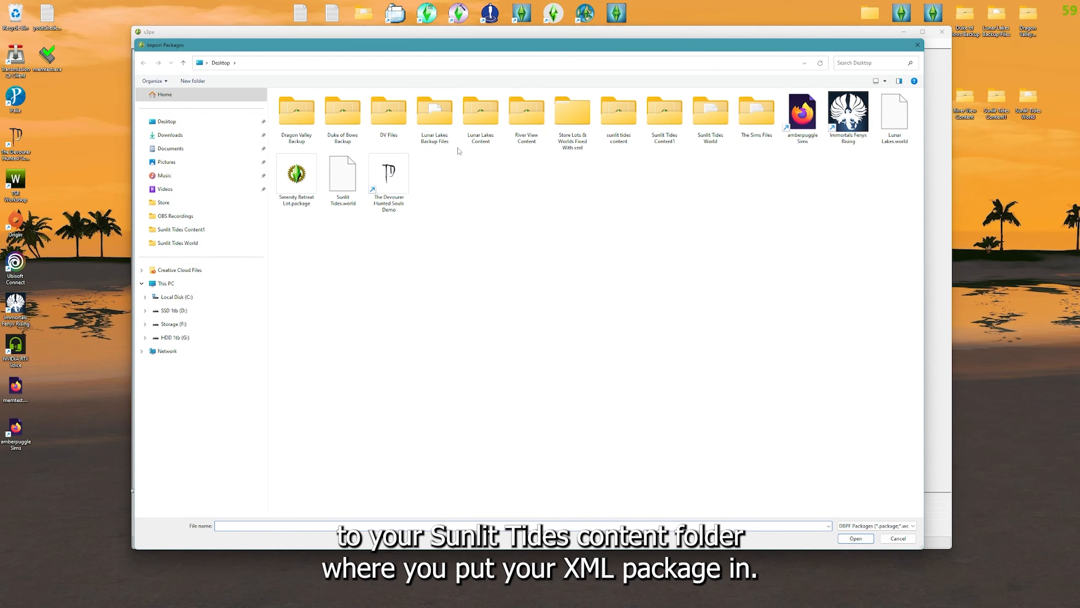
{"action": "left_click", "coordinate": [620, 131]}
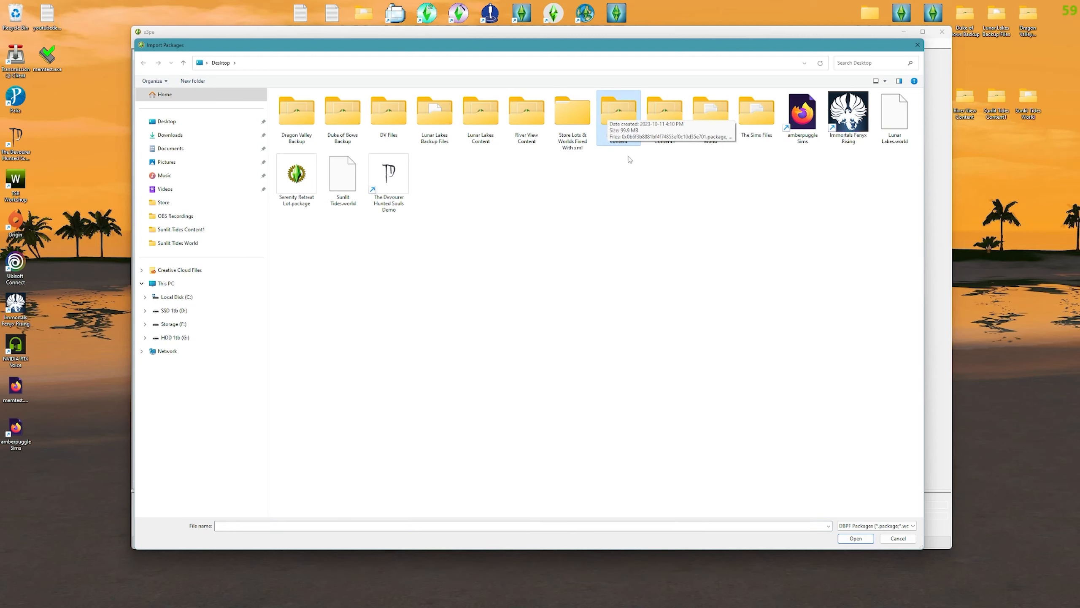
{"action": "left_click", "coordinate": [852, 540]}
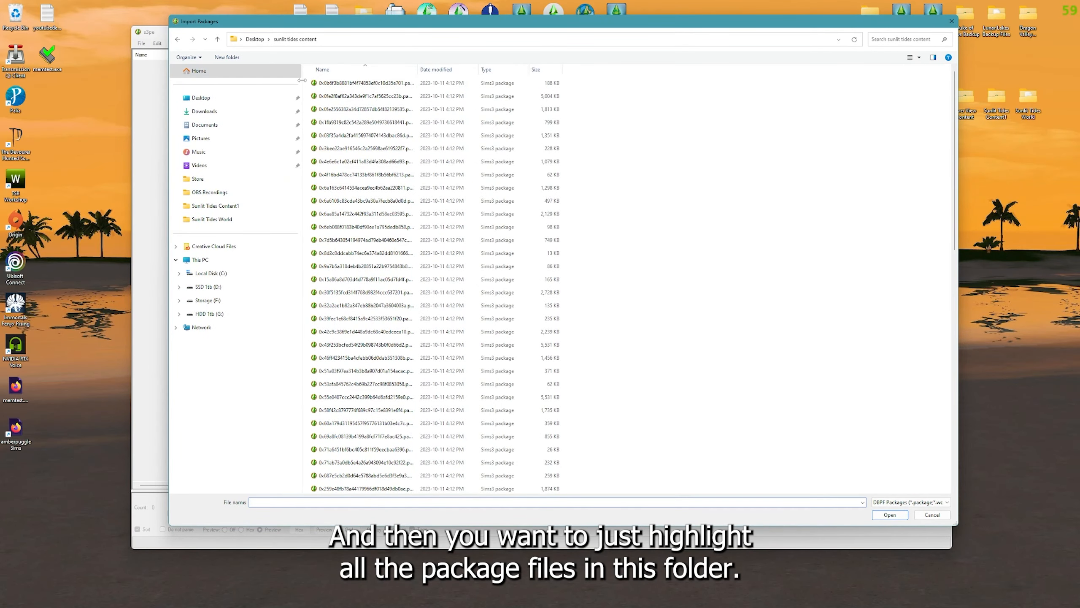
{"action": "left_click_drag", "start_coordinate": [306, 84], "coordinate": [594, 503]}
{"action": "left_click", "coordinate": [885, 518]}
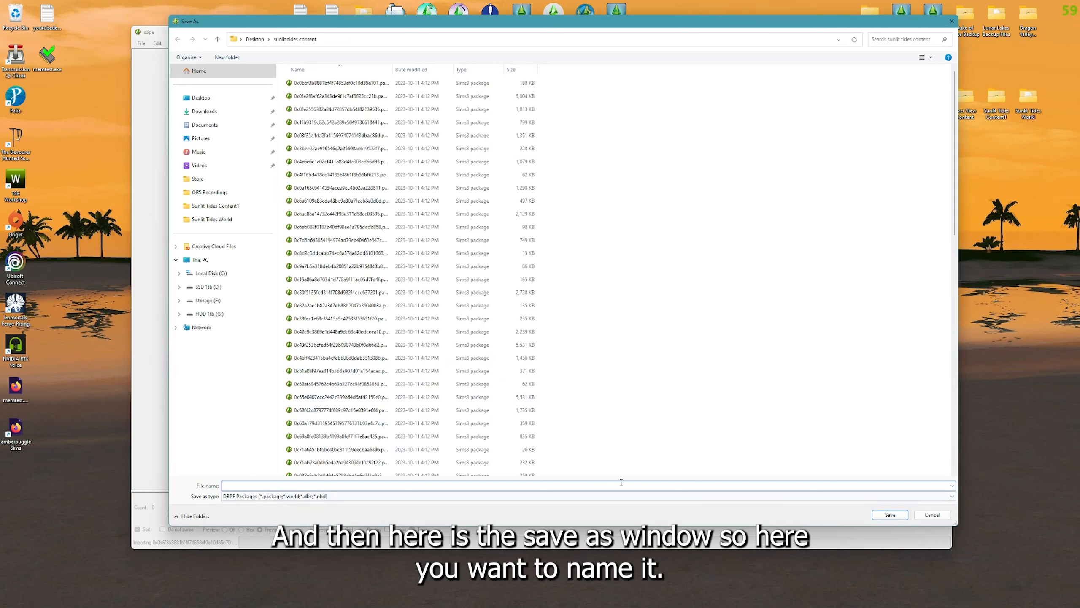
Name the combined package Sunlit_Tides_Content and choose the Desktop as its save location
{"action": "type", "text": "Sunlit"}
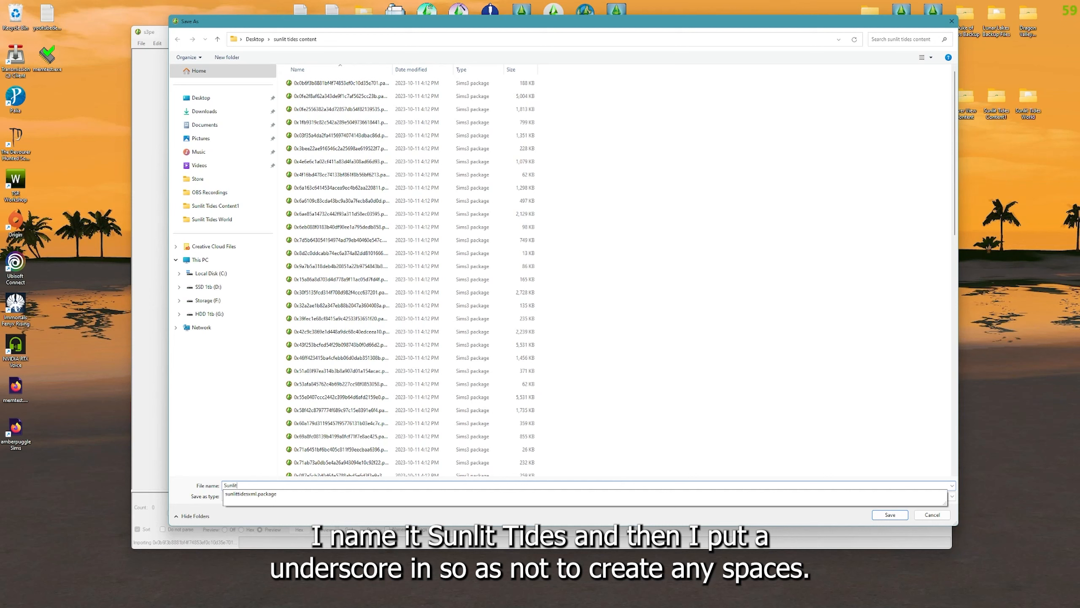
{"action": "type", "text": "_"}
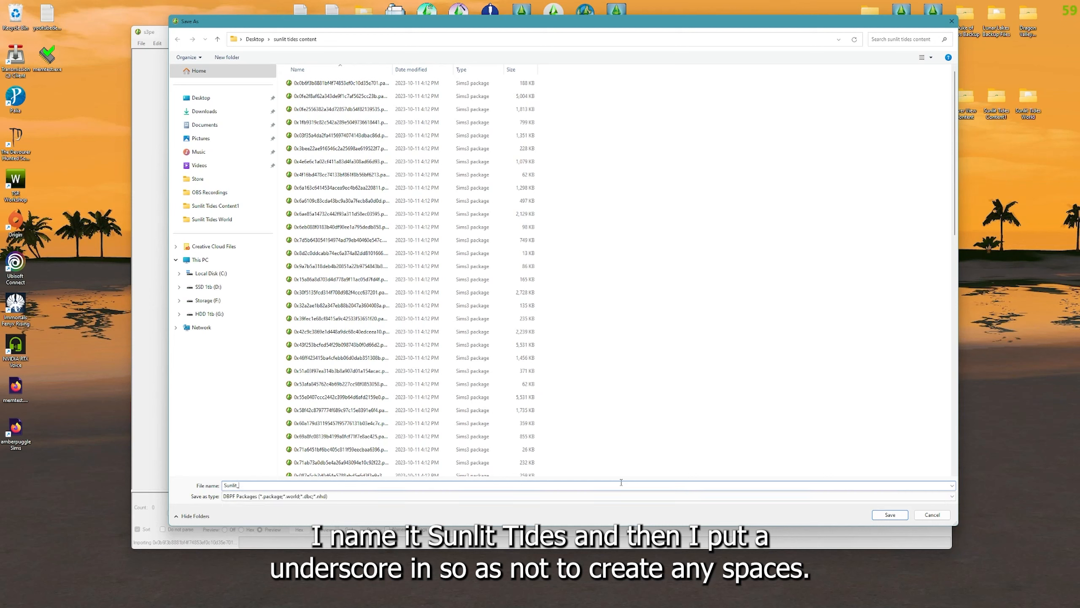
{"action": "type", "text": "Tides"}
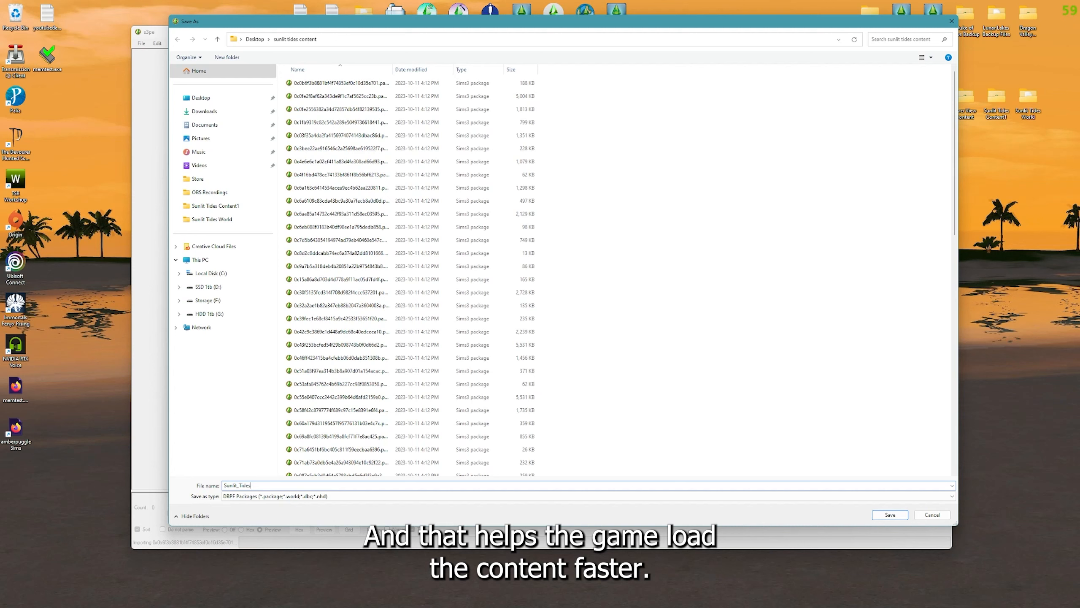
{"action": "type", "text": "_"}
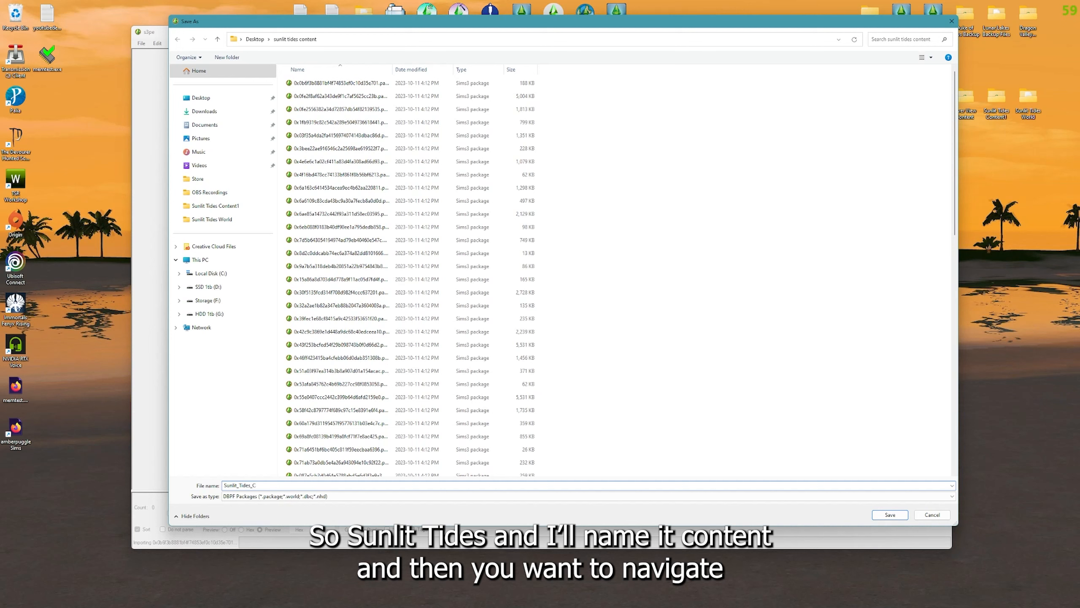
{"action": "type", "text": "Content"}
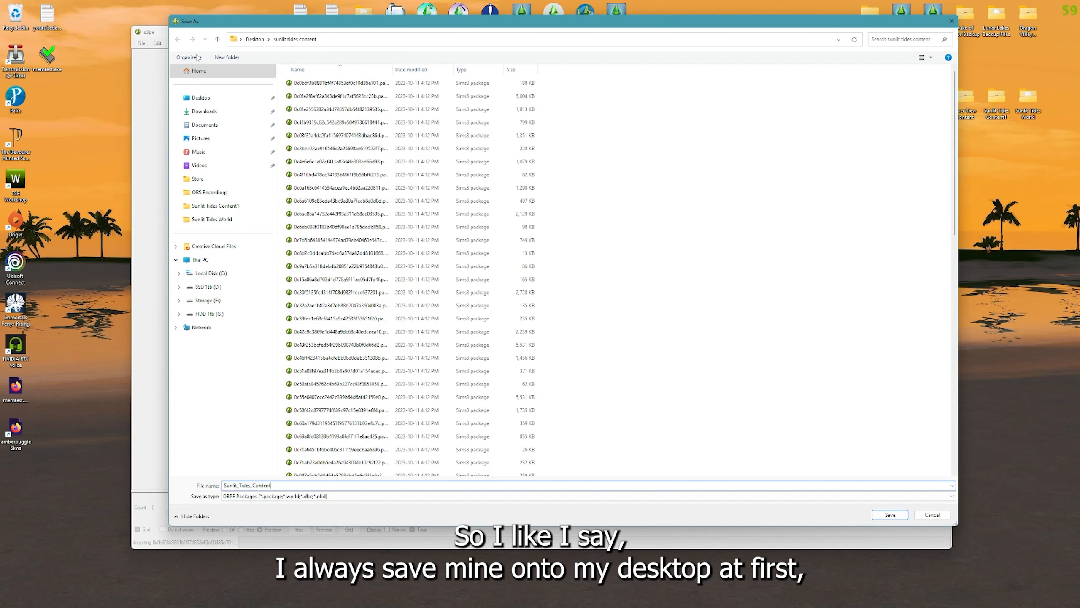
{"action": "left_click", "coordinate": [206, 99]}
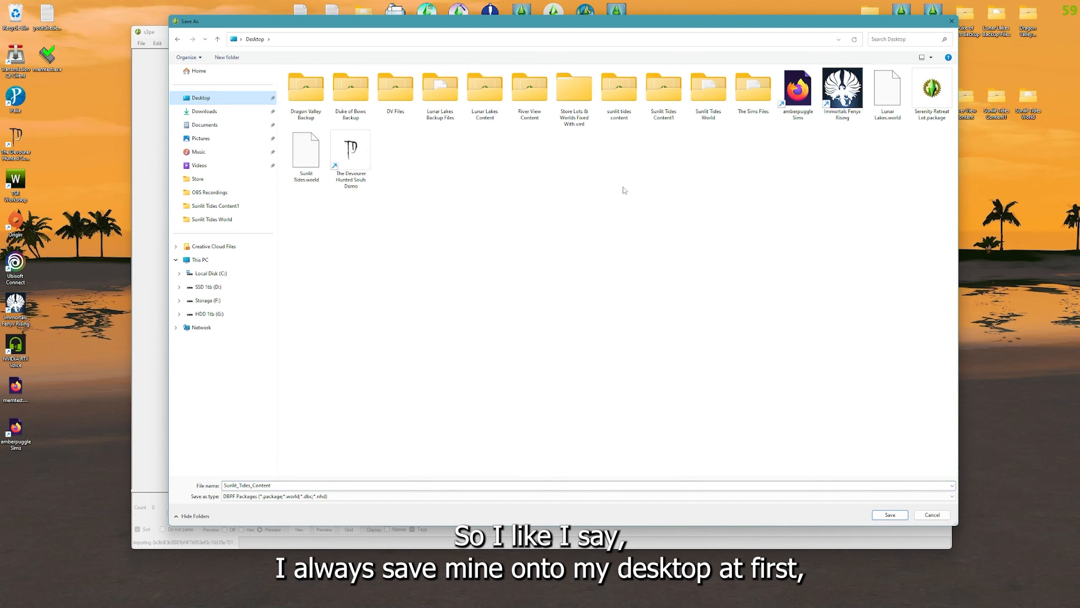
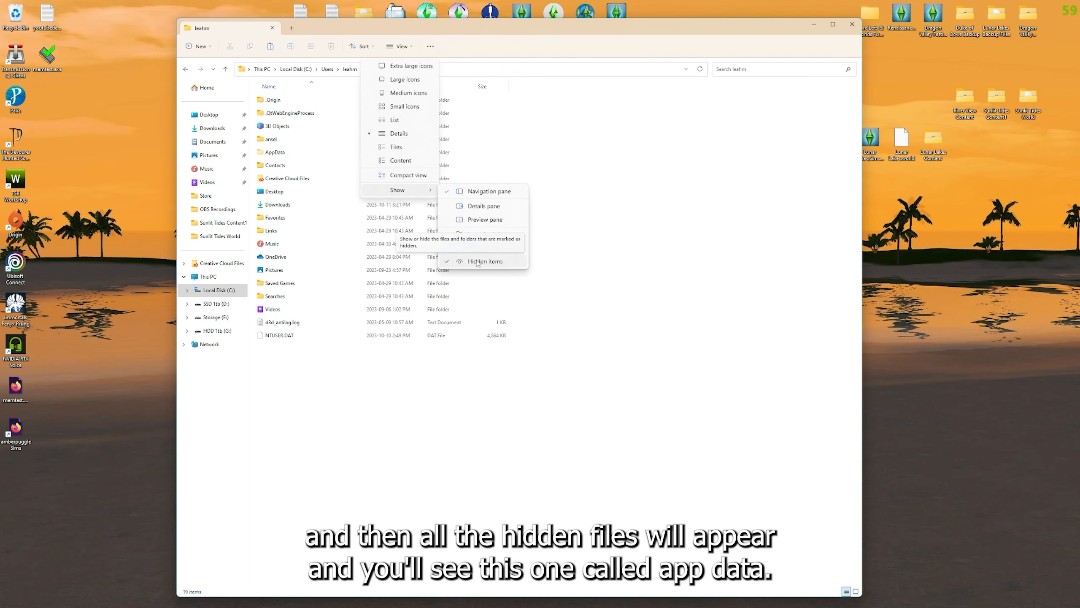
With hidden items shown, open the Temp folder inside AppData's Local folder
{"action": "left_click", "coordinate": [334, 375]}
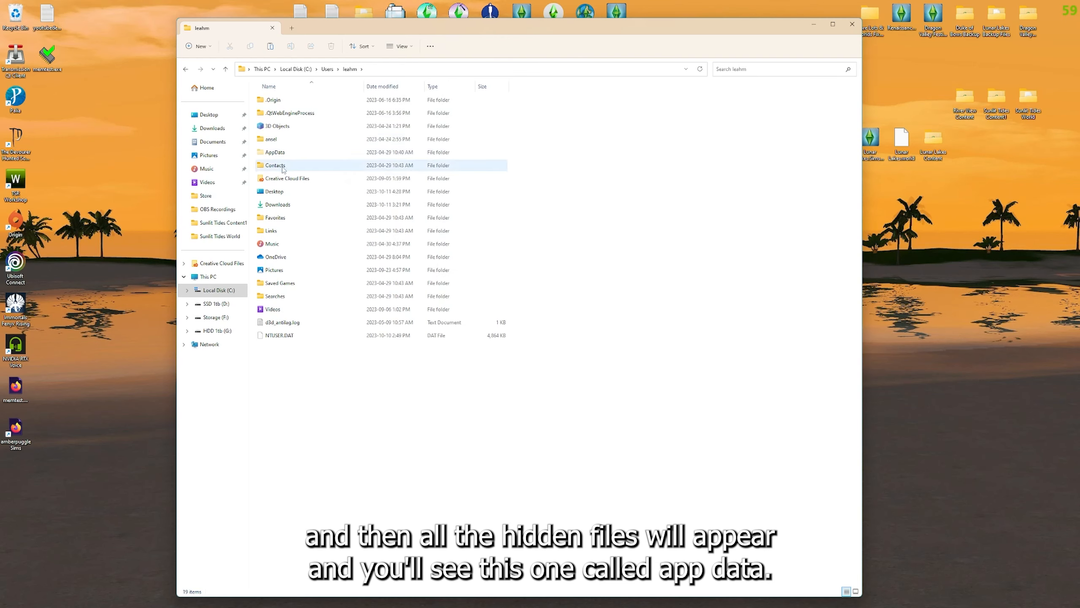
{"action": "left_click", "coordinate": [276, 152]}
{"action": "double_click", "coordinate": [275, 152]}
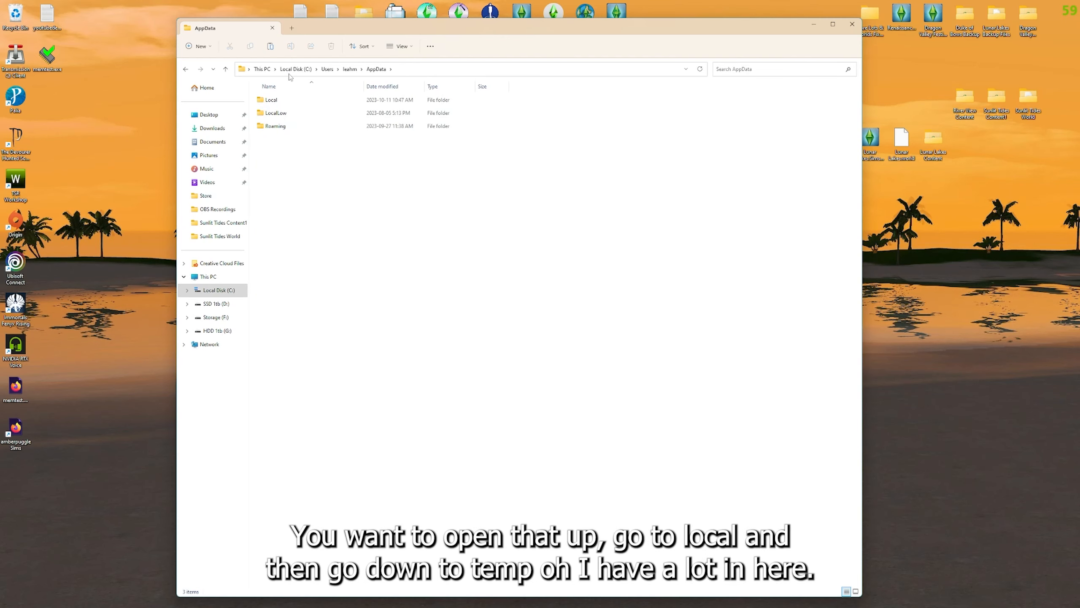
{"action": "double_click", "coordinate": [288, 103]}
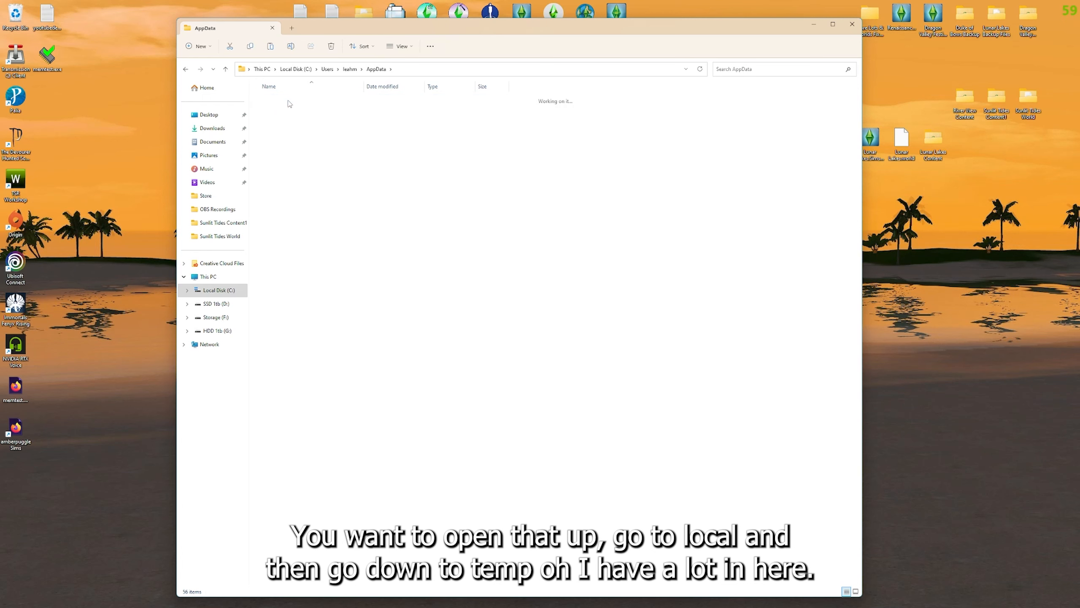
{"action": "scroll", "coordinate": [317, 383], "scroll_direction": "down", "scroll_amount": 6}
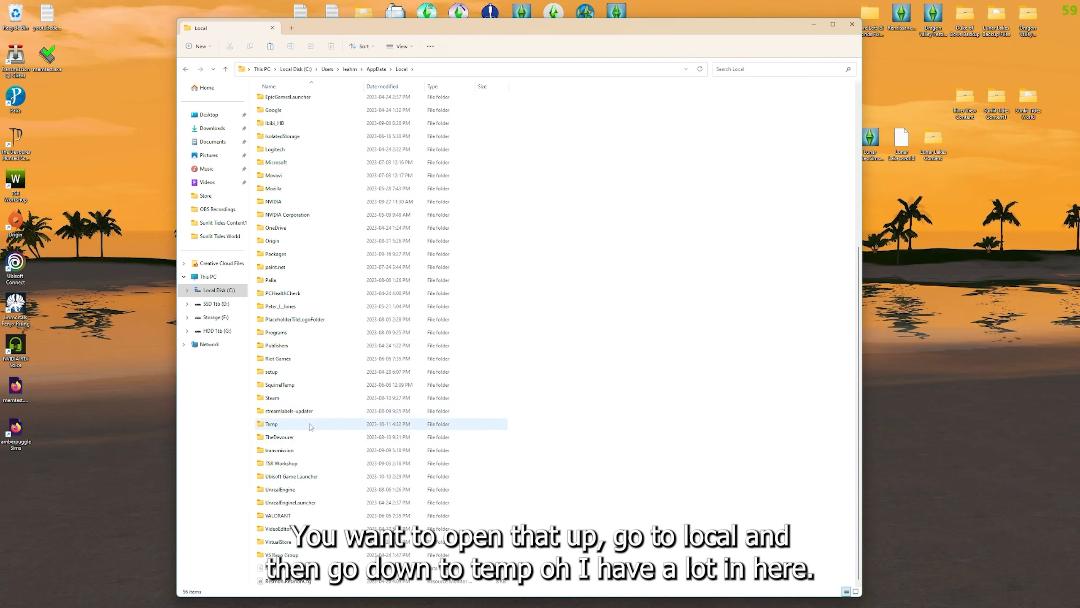
{"action": "double_click", "coordinate": [312, 423]}
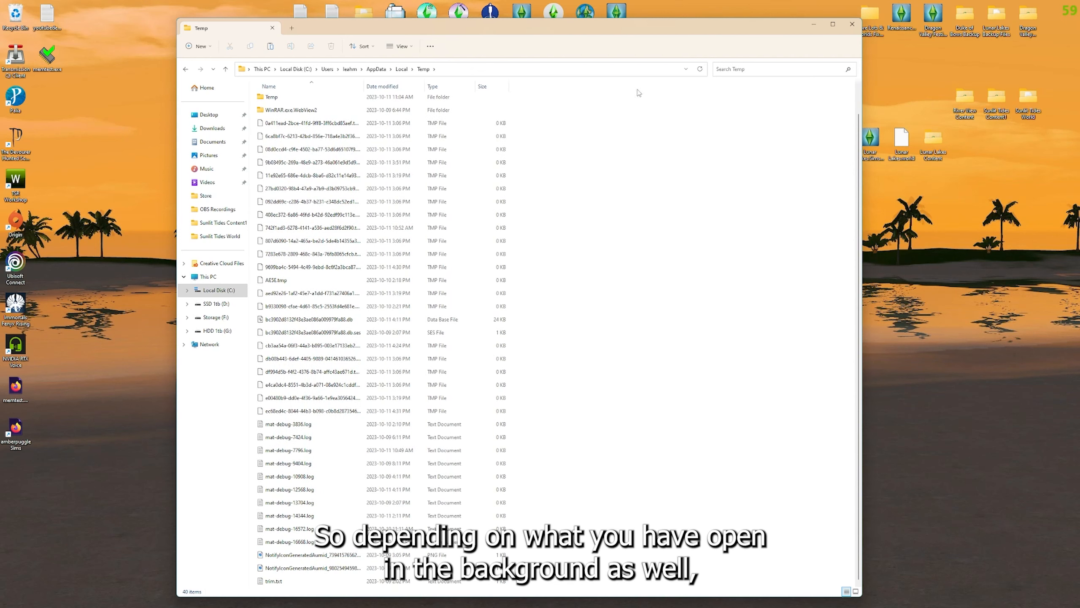
Widen the Temp folder window and reposition it on the desktop
{"action": "left_click_drag", "start_coordinate": [172, 95], "coordinate": [81, 95]}
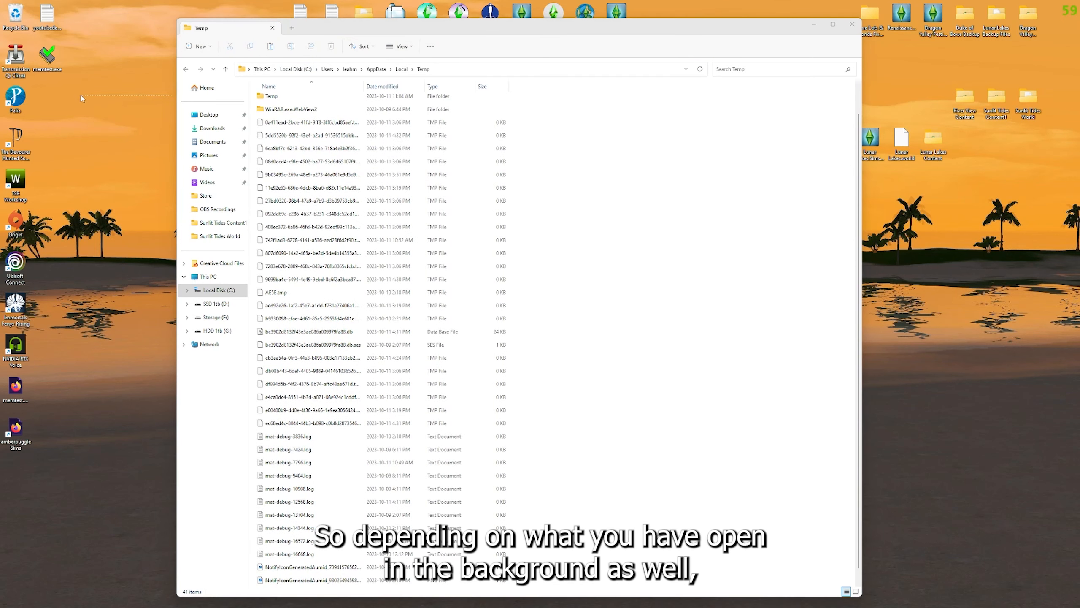
{"action": "left_click_drag", "start_coordinate": [177, 96], "coordinate": [44, 95]}
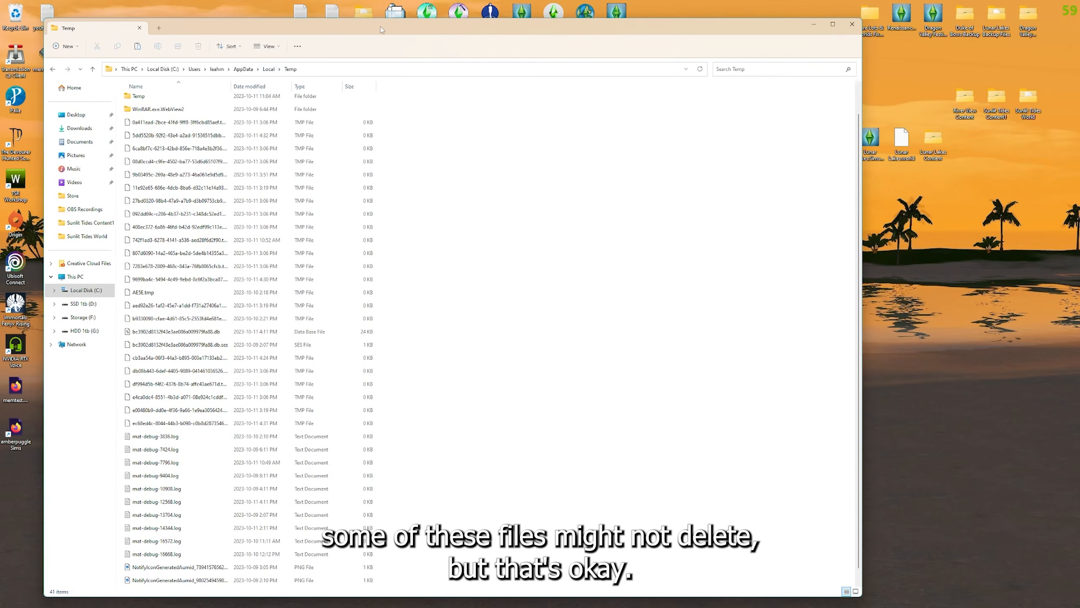
{"action": "left_click_drag", "start_coordinate": [380, 29], "coordinate": [469, 19]}
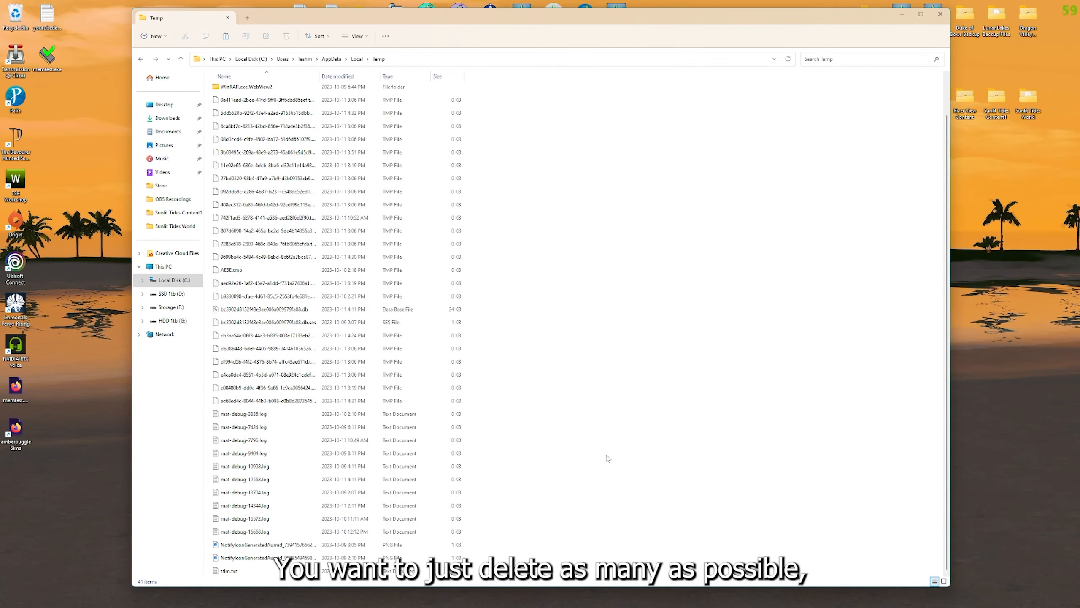
Delete all files in the Temp folder, cancel removal of files in use, and close the window
{"action": "left_click_drag", "start_coordinate": [497, 573], "coordinate": [423, 62]}
{"action": "key", "text": "Delete"}
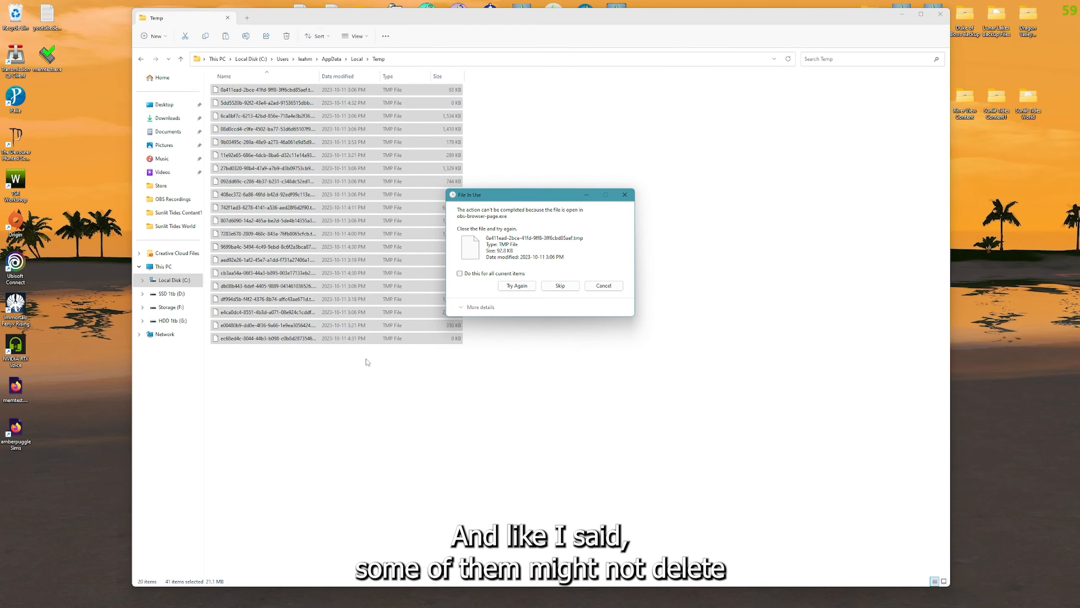
{"action": "left_click", "coordinate": [625, 194]}
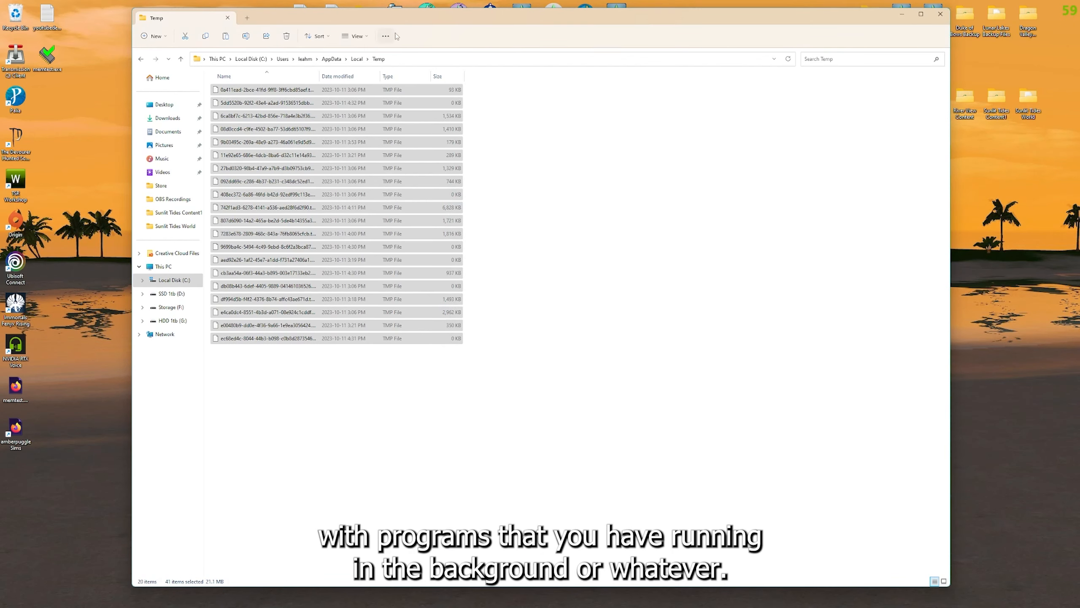
{"action": "left_click", "coordinate": [941, 14]}
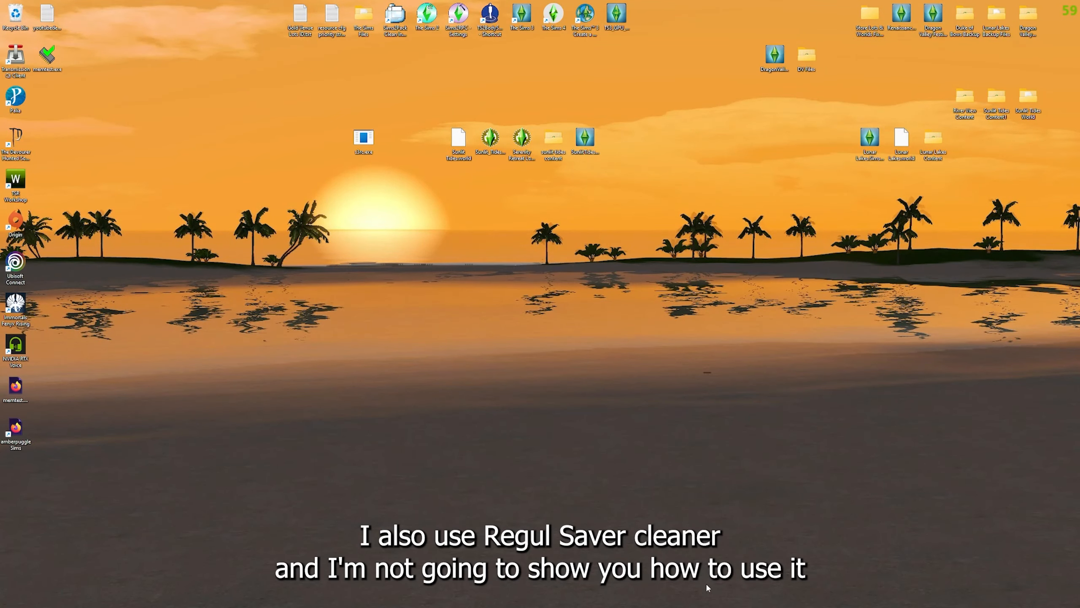
Switch to Regul Save Cleaner, enlarge its window, clear all the checked cache packages, and close it
{"action": "left_click", "coordinate": [549, 600]}
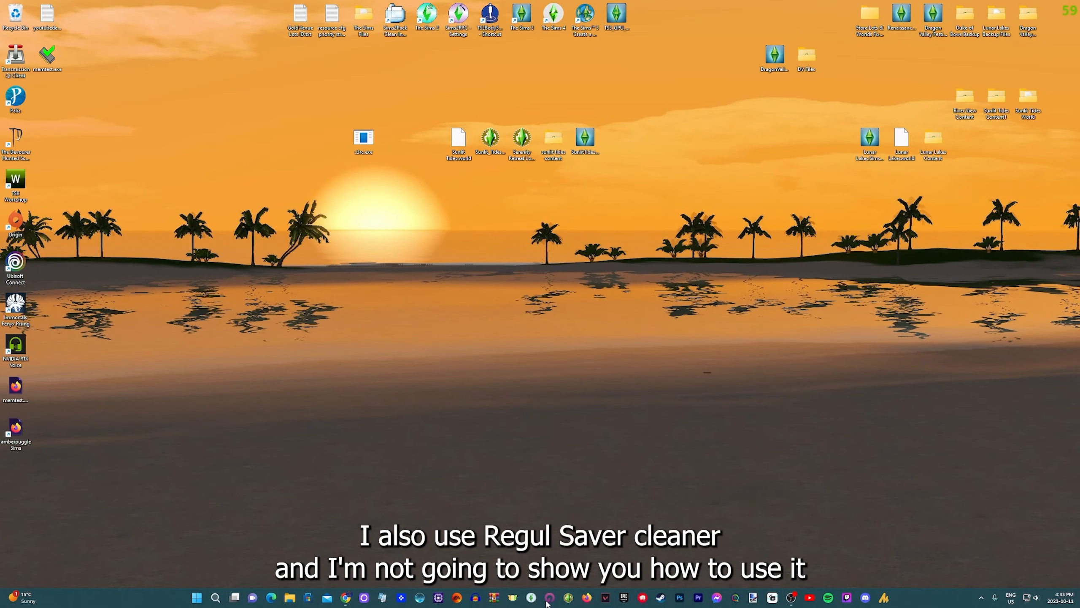
{"action": "left_click_drag", "start_coordinate": [606, 192], "coordinate": [493, 78]}
{"action": "left_click_drag", "start_coordinate": [611, 317], "coordinate": [777, 424]}
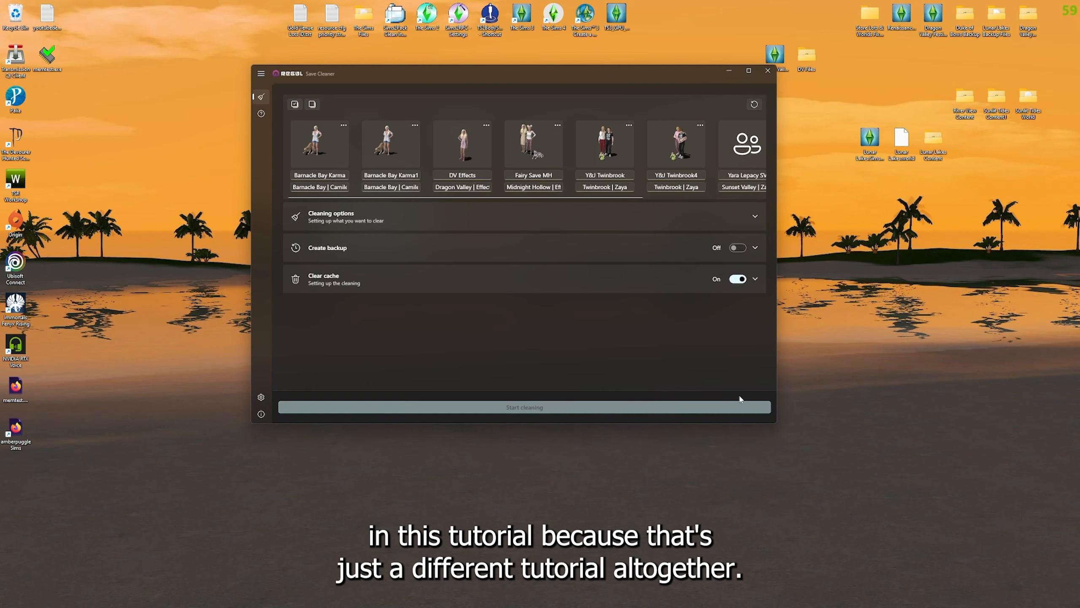
{"action": "left_click", "coordinate": [752, 278]}
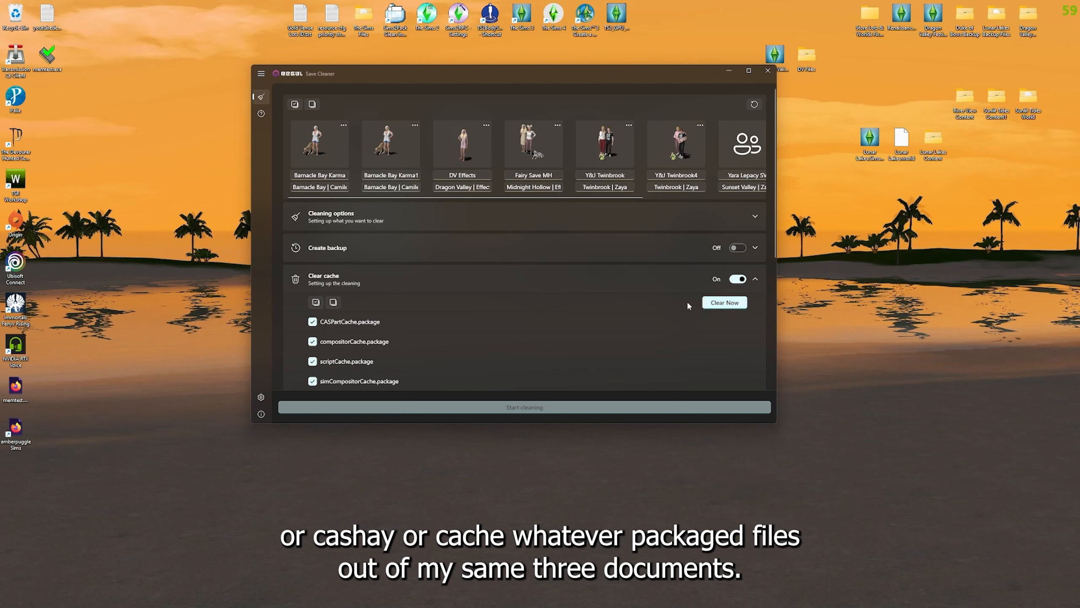
{"action": "left_click", "coordinate": [724, 303]}
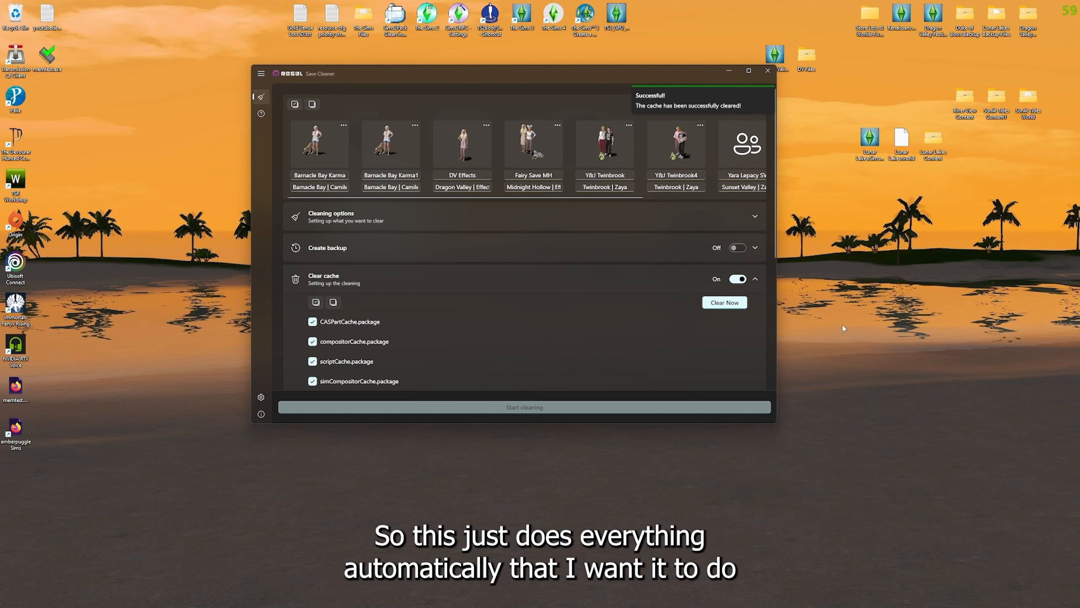
{"action": "left_click", "coordinate": [768, 72]}
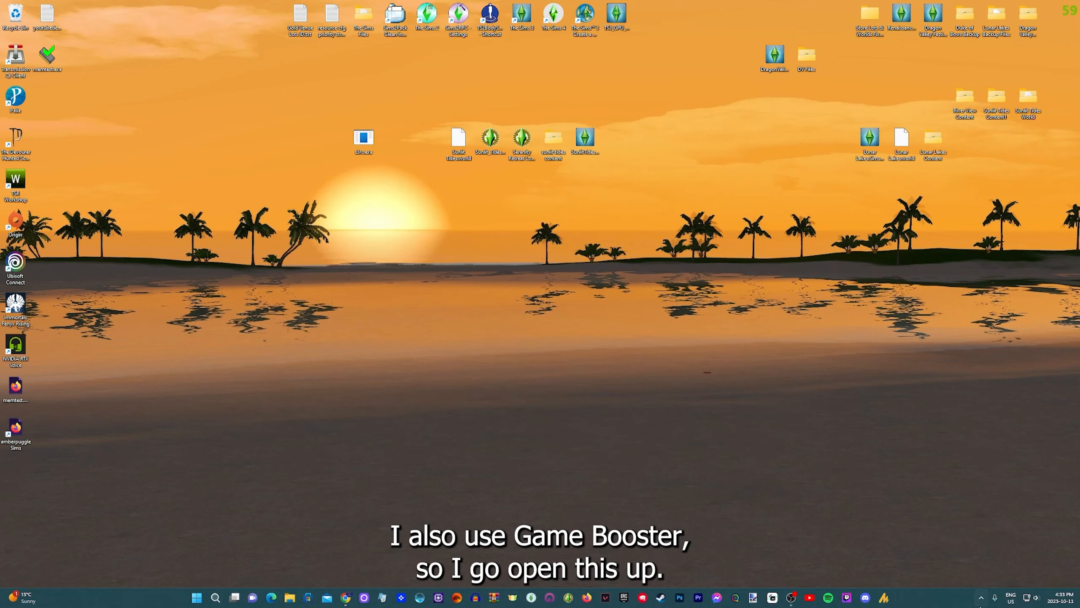
Switch to Smart Game Booster, boost the PC's performance, and close the program
{"action": "left_click", "coordinate": [981, 595]}
{"action": "left_click", "coordinate": [964, 559]}
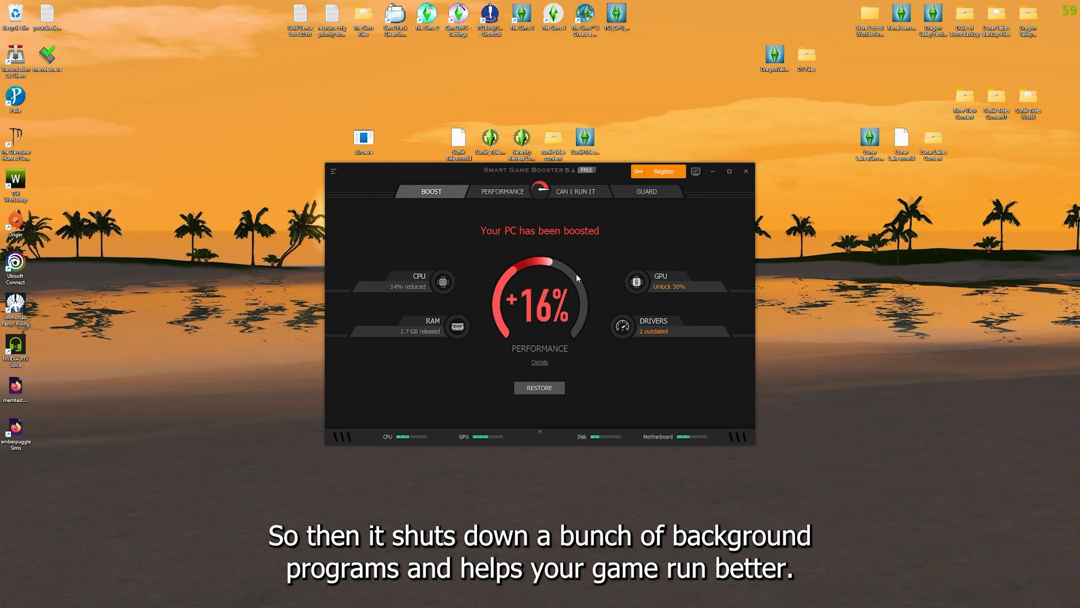
{"action": "left_click", "coordinate": [746, 172]}
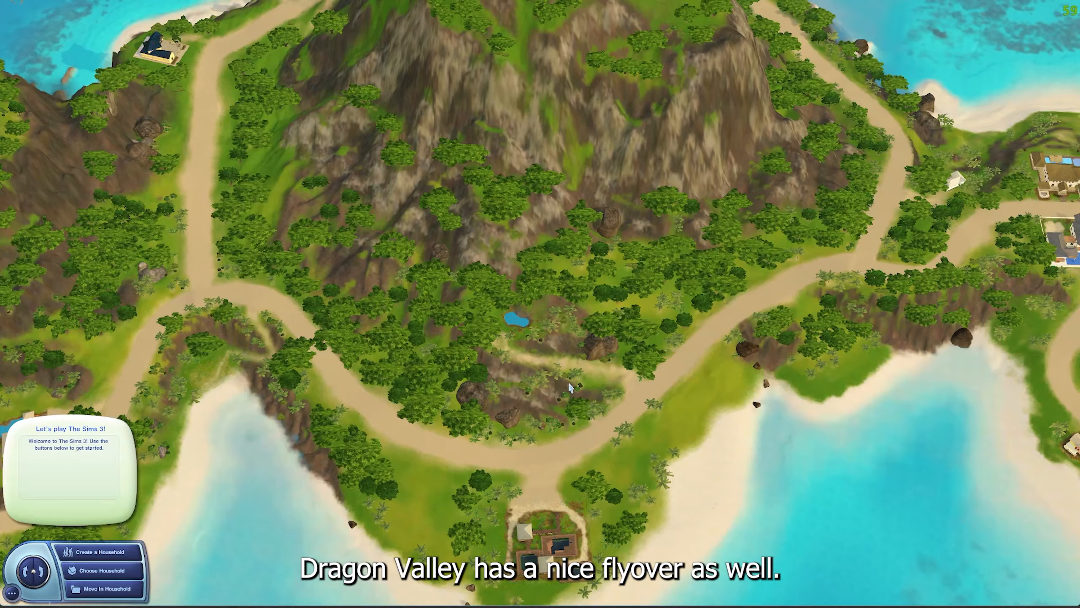
In The Sims 3, enter Edit Town and check how the lots across the island display
{"action": "left_click", "coordinate": [11, 592]}
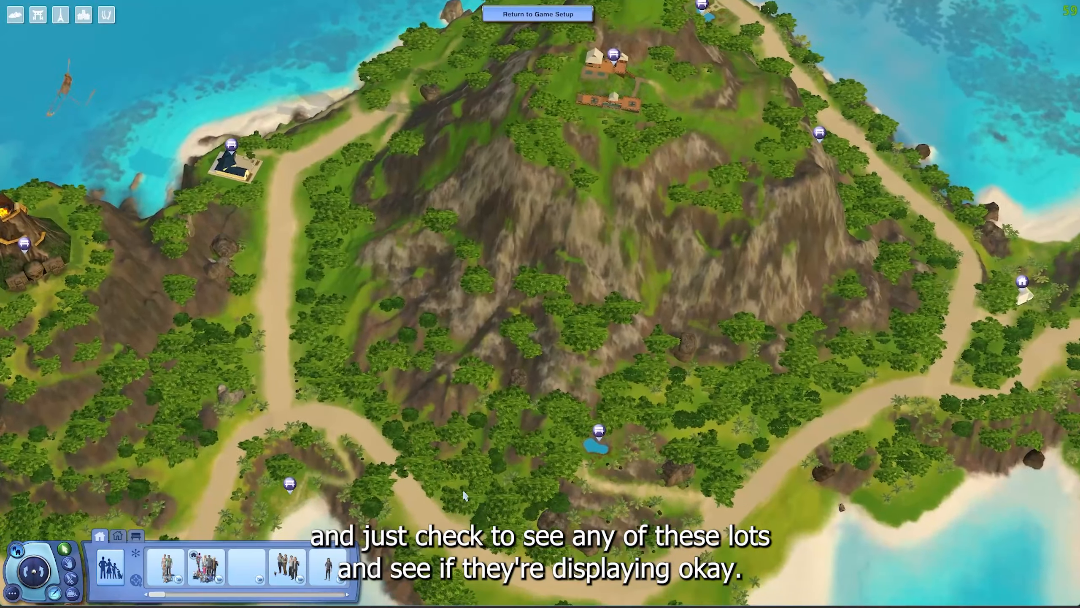
{"action": "mouse_move", "coordinate": [572, 386]}
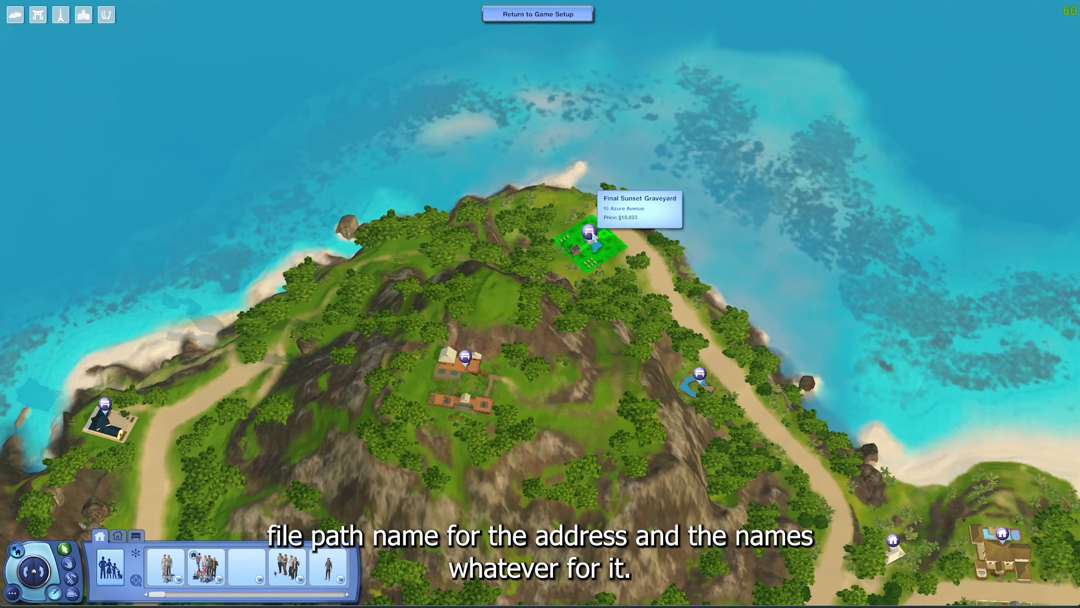
{"action": "left_click_drag", "start_coordinate": [574, 319], "coordinate": [311, 476]}
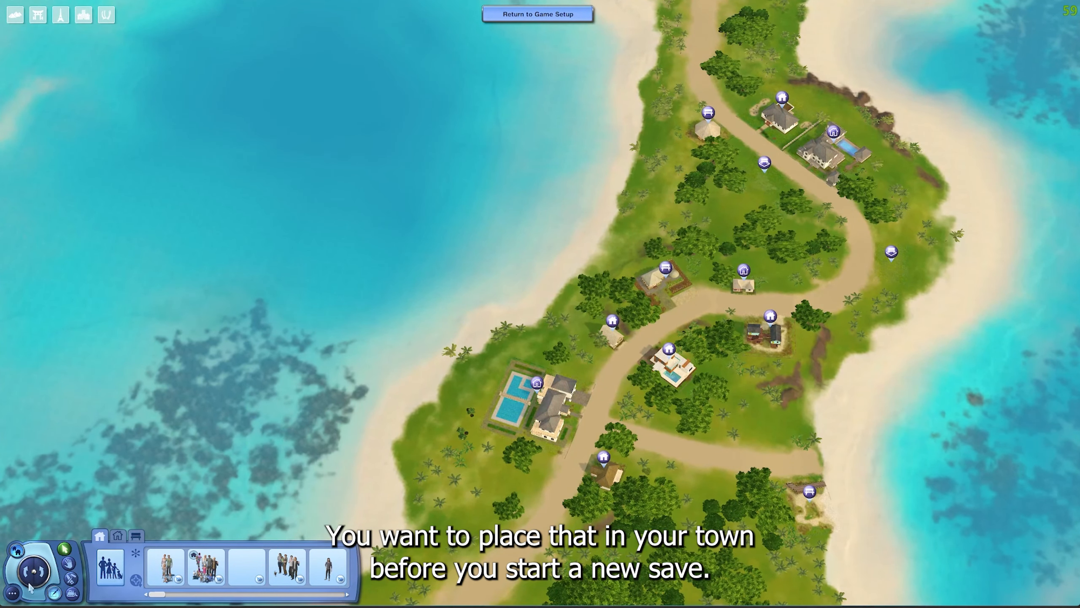
Inspect the details of the empty lot by the road bend on Paradise Circle and close them
{"action": "left_click_drag", "start_coordinate": [452, 417], "coordinate": [554, 234]}
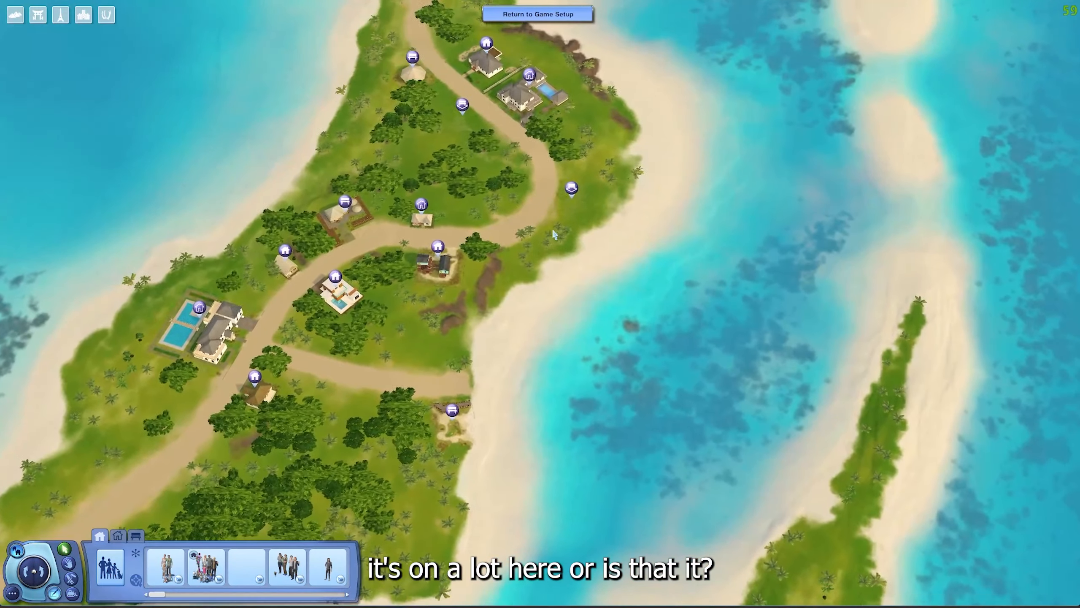
{"action": "left_click", "coordinate": [539, 224]}
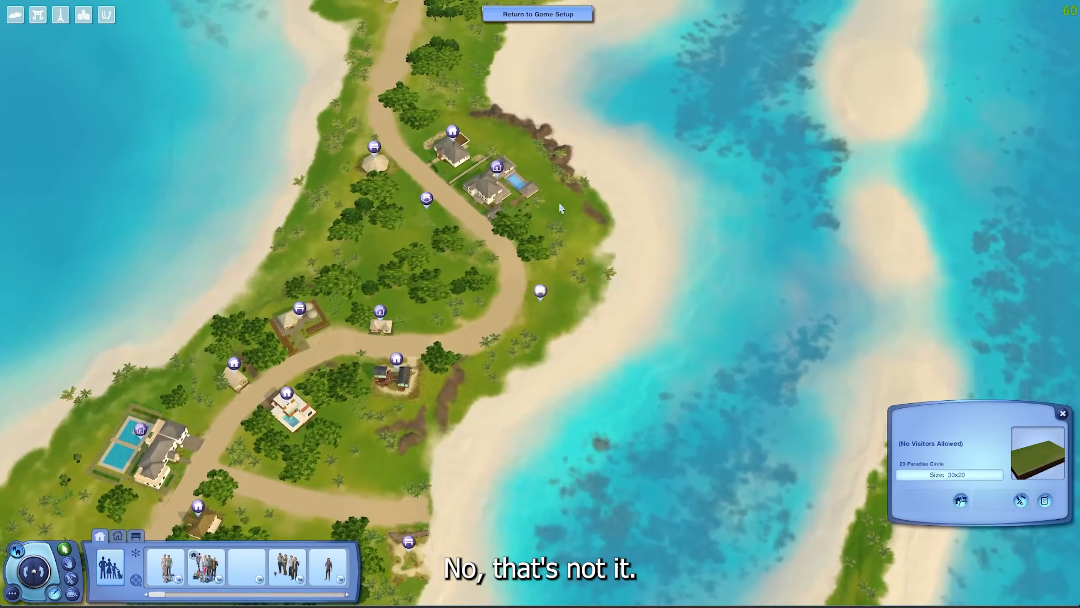
{"action": "left_click", "coordinate": [1063, 413]}
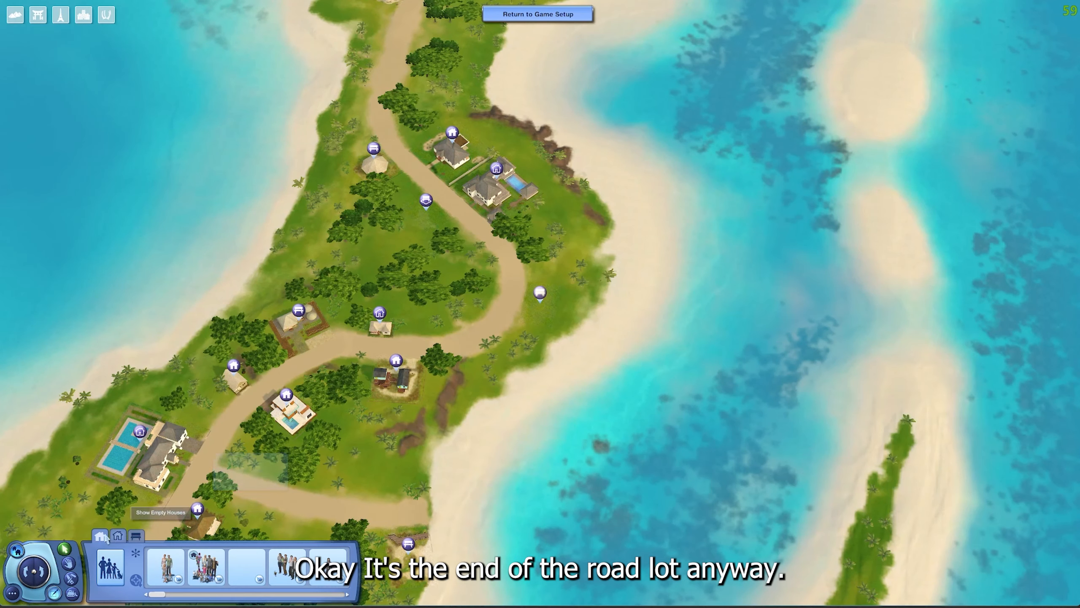
Show the community lots in the bin and check the size of the first one
{"action": "left_click", "coordinate": [136, 538]}
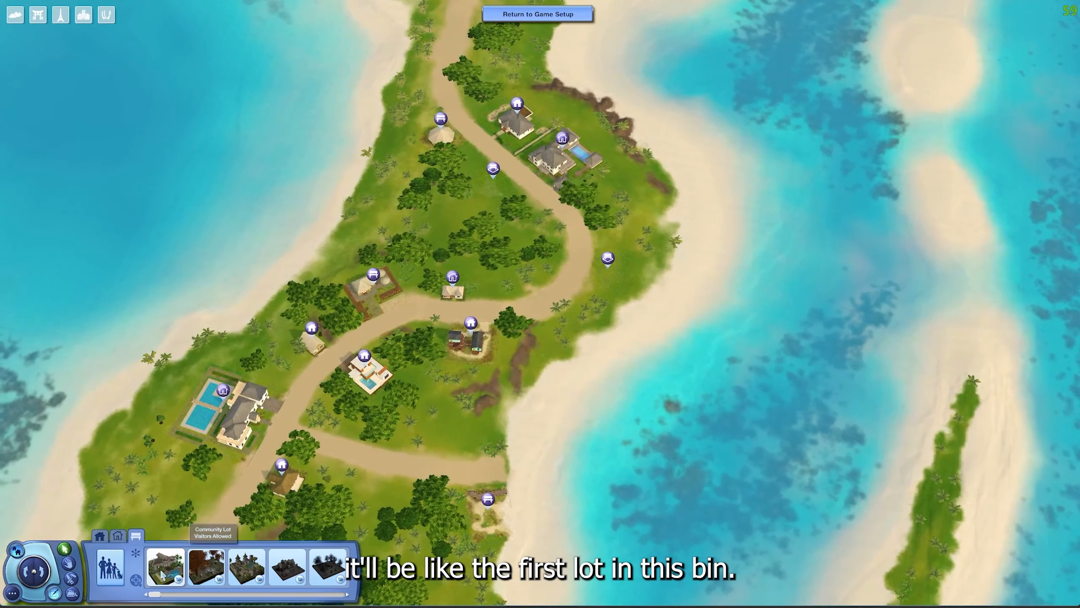
{"action": "left_click", "coordinate": [165, 575]}
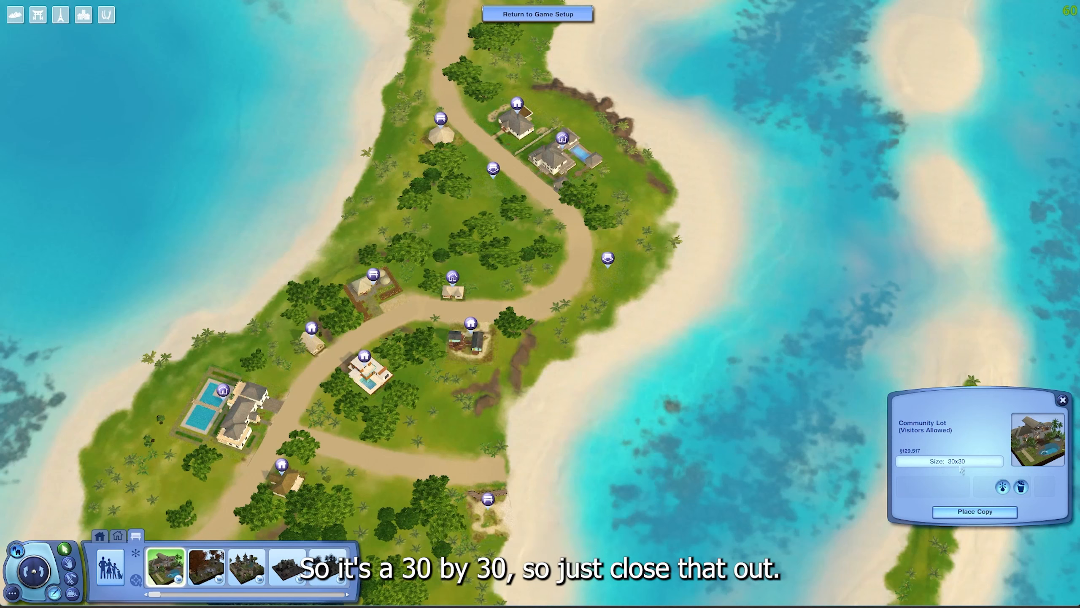
{"action": "left_click", "coordinate": [1062, 400]}
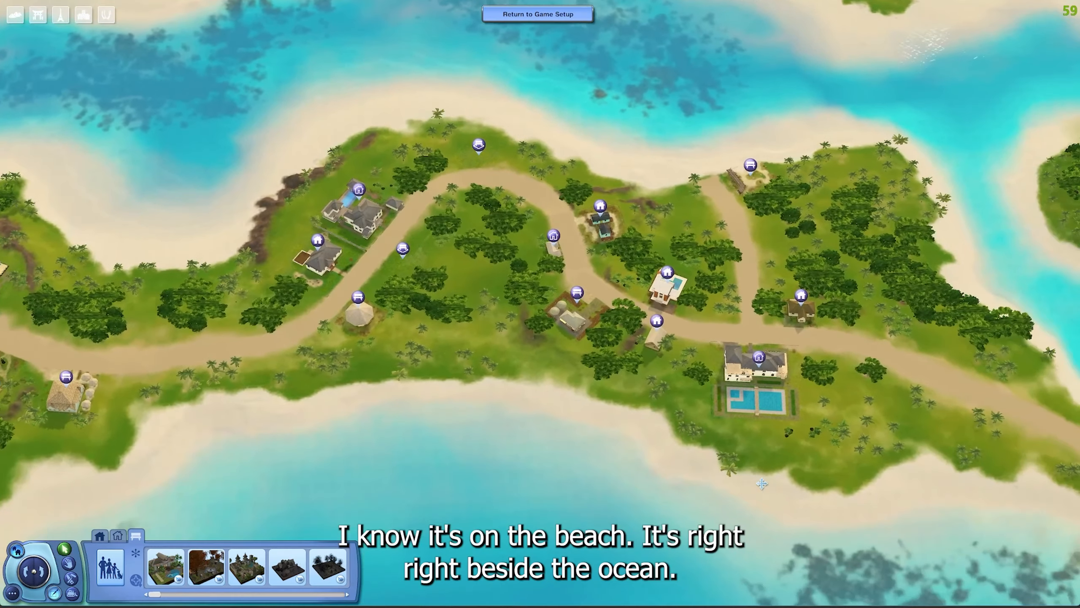
Find the empty beach lot The End of the Road and compare its size and type with the bin's first community lot
{"action": "left_click_drag", "start_coordinate": [762, 483], "coordinate": [733, 374]}
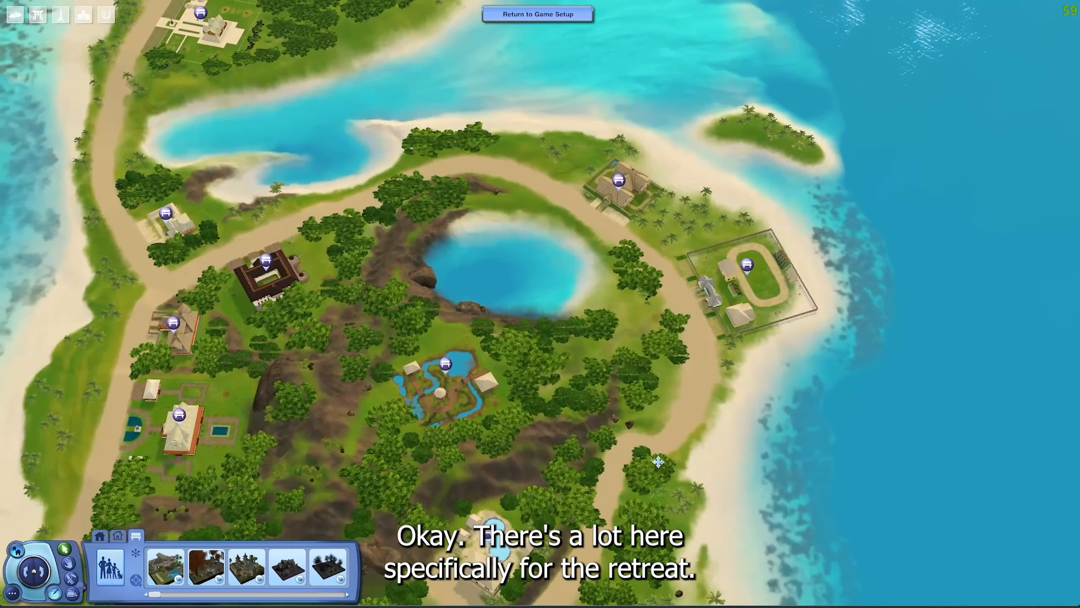
{"action": "left_click_drag", "start_coordinate": [658, 462], "coordinate": [714, 487]}
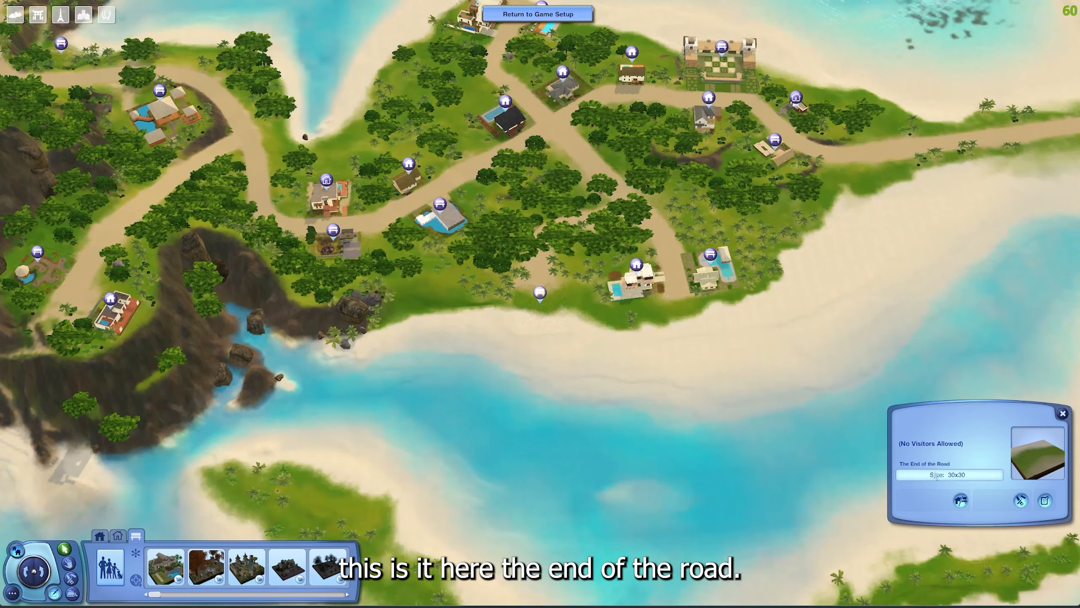
{"action": "left_click", "coordinate": [1062, 413]}
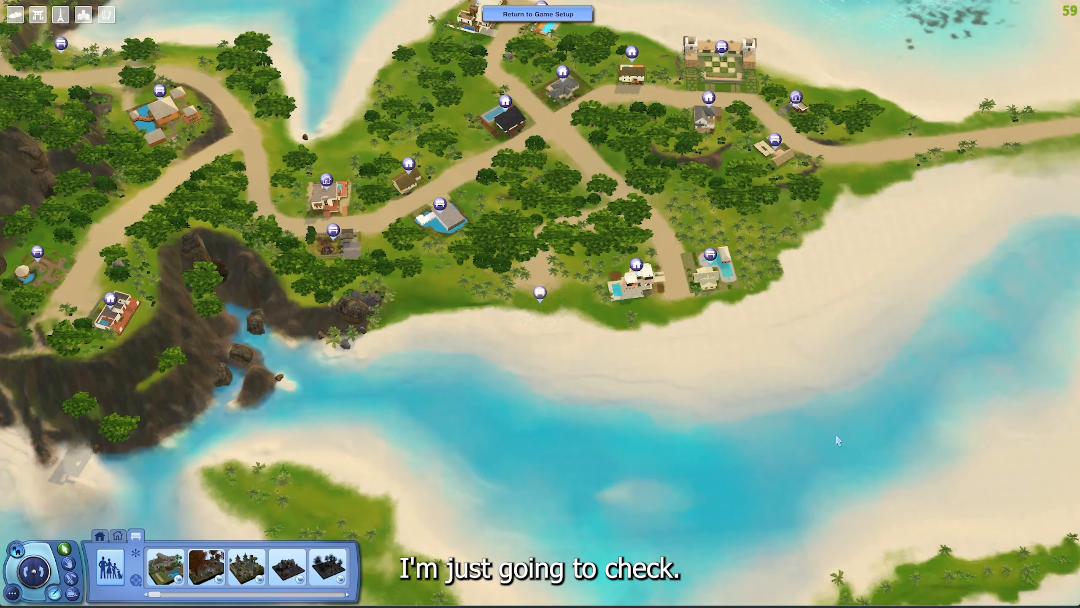
{"action": "left_click", "coordinate": [166, 567]}
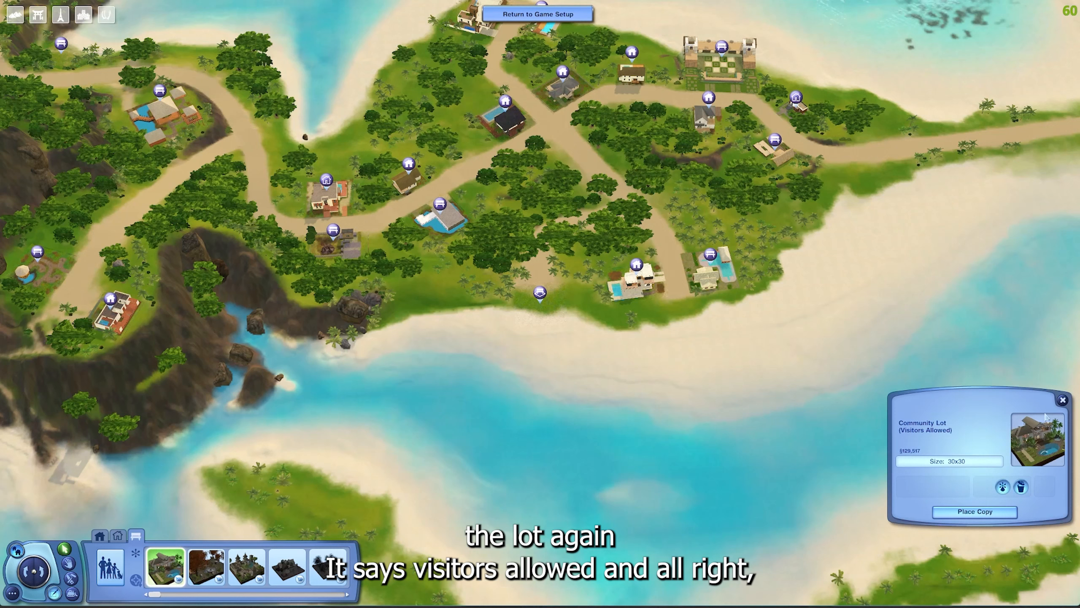
{"action": "left_click", "coordinate": [1063, 400]}
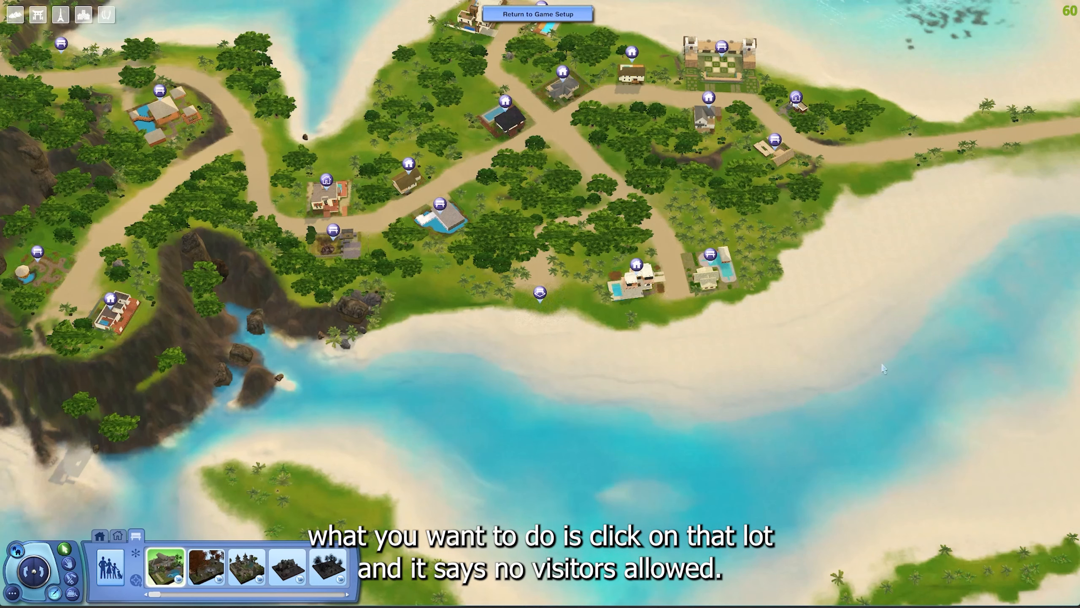
Change the lot type of the empty beach lot The End of the Road to the community type Resort
{"action": "left_click", "coordinate": [540, 298]}
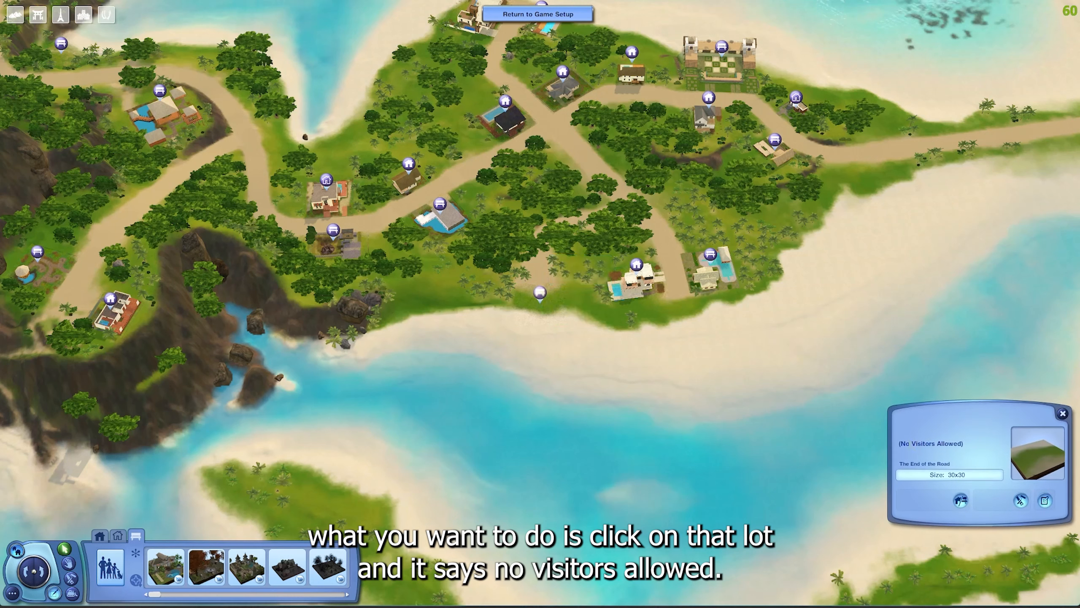
{"action": "left_click", "coordinate": [963, 502]}
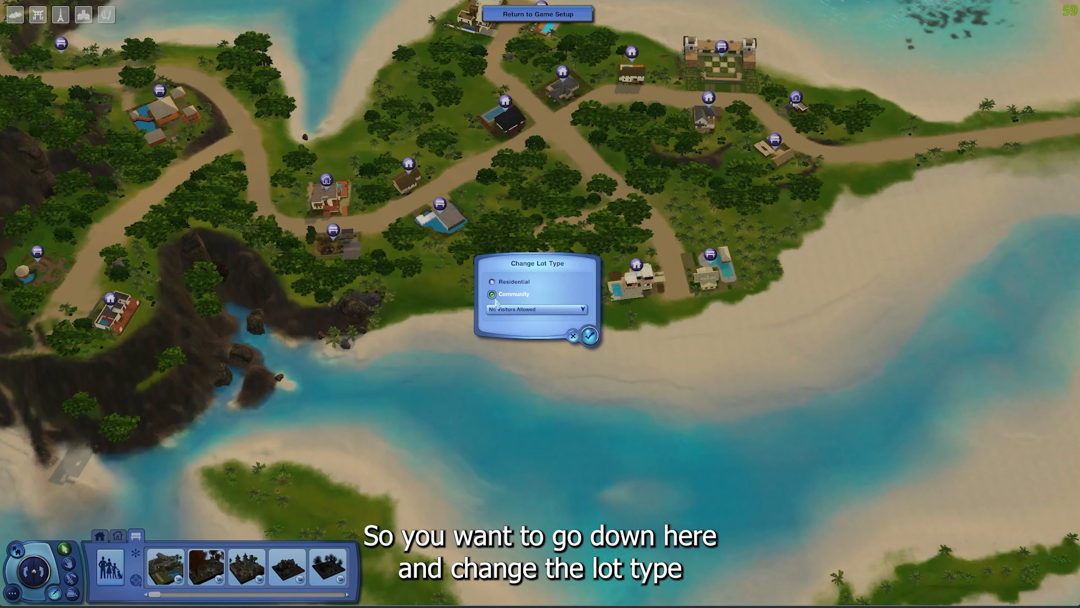
{"action": "left_click", "coordinate": [536, 309]}
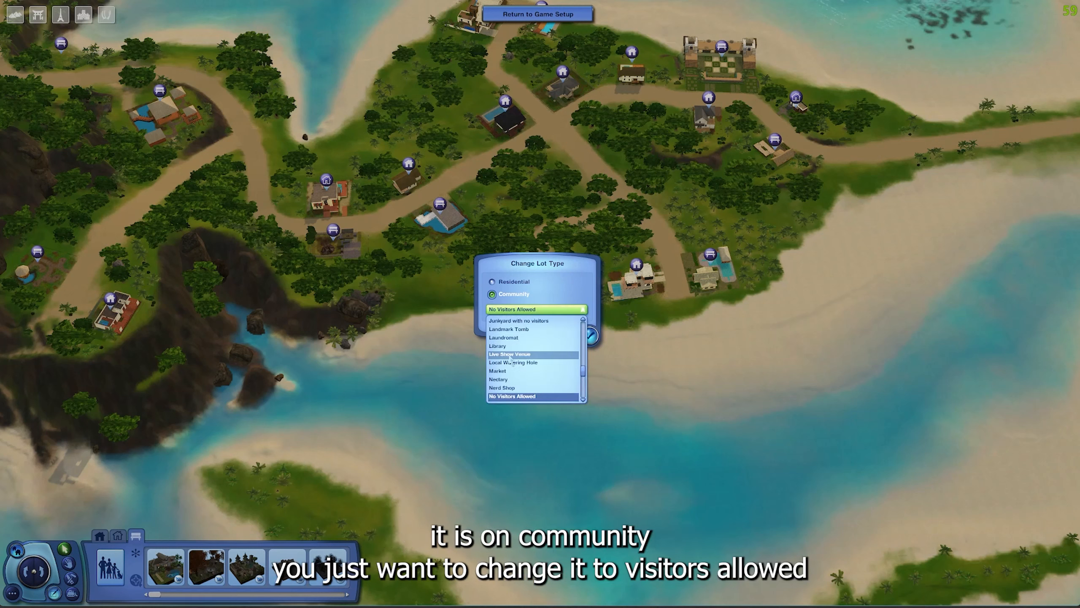
{"action": "scroll", "coordinate": [518, 390], "scroll_direction": "down", "scroll_amount": 4}
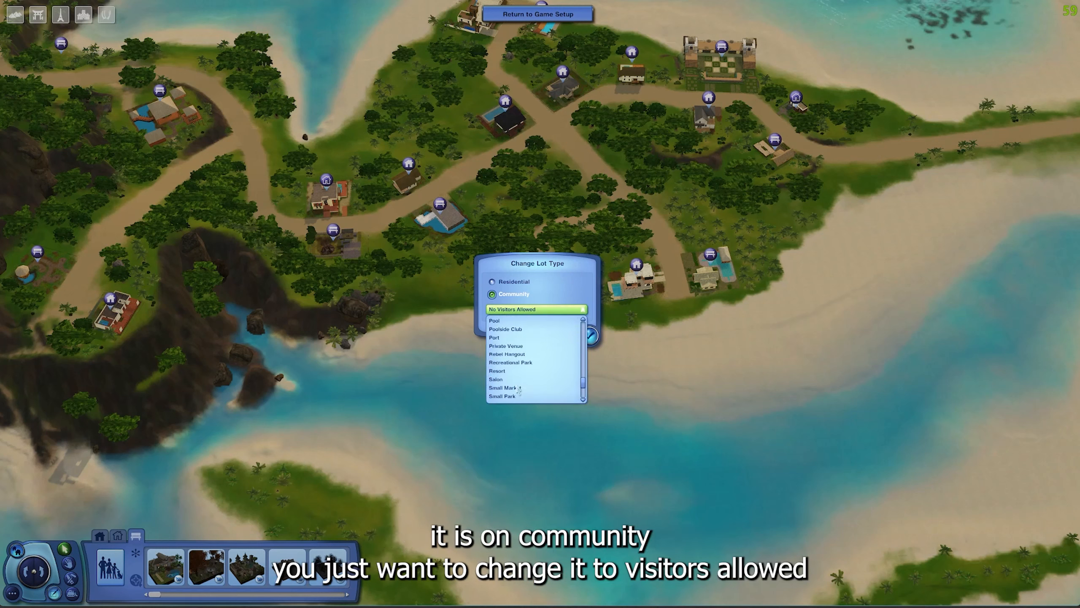
{"action": "scroll", "coordinate": [518, 390], "scroll_direction": "down", "scroll_amount": 4}
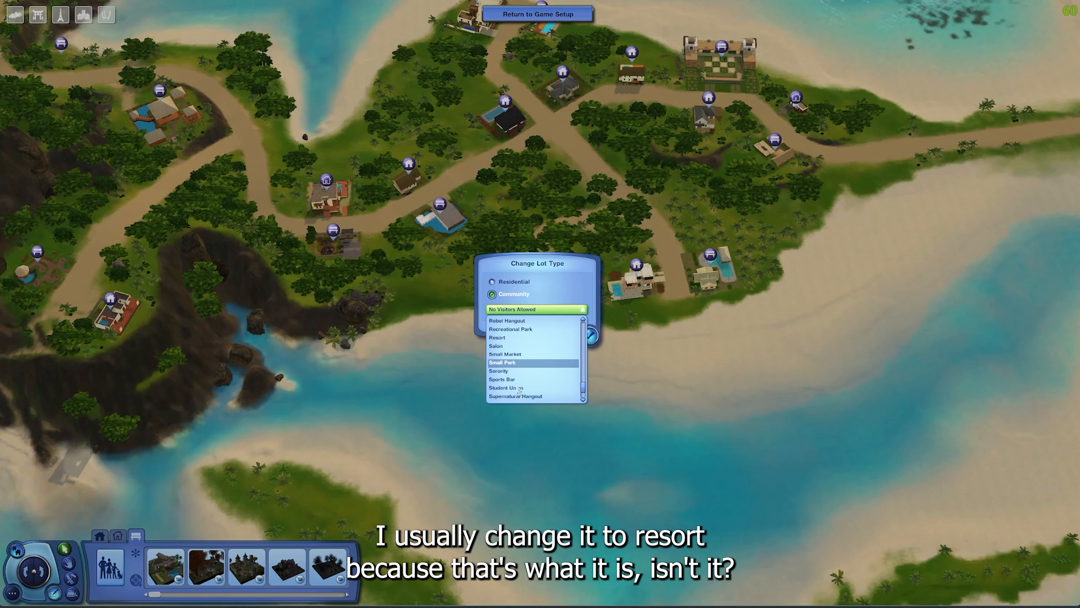
{"action": "scroll", "coordinate": [519, 388], "scroll_direction": "down", "scroll_amount": 2}
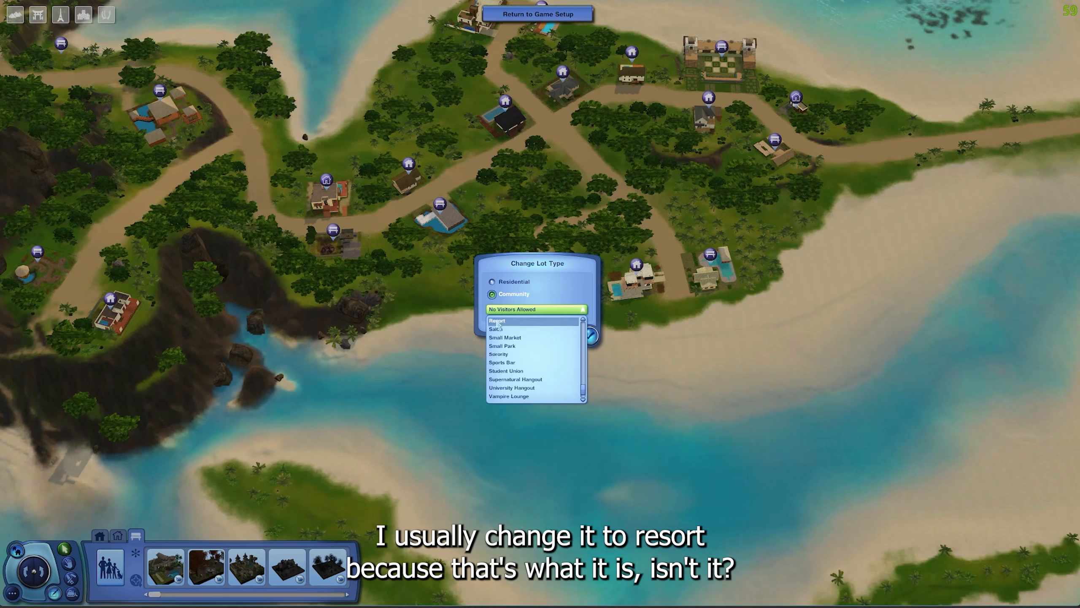
{"action": "left_click", "coordinate": [519, 323]}
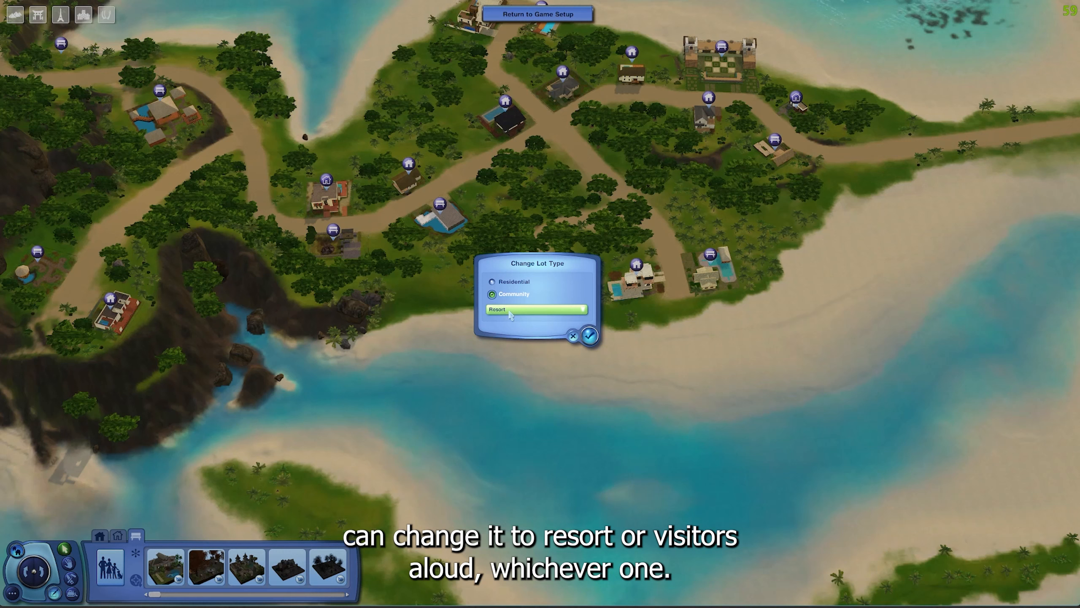
{"action": "left_click", "coordinate": [510, 314]}
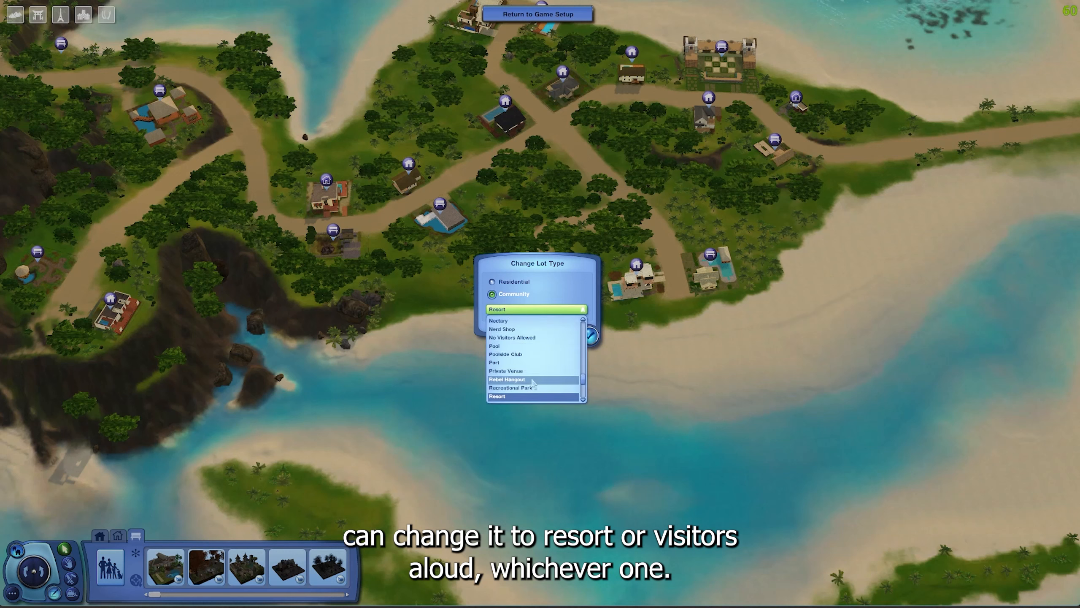
{"action": "scroll", "coordinate": [542, 384], "scroll_direction": "down", "scroll_amount": 3}
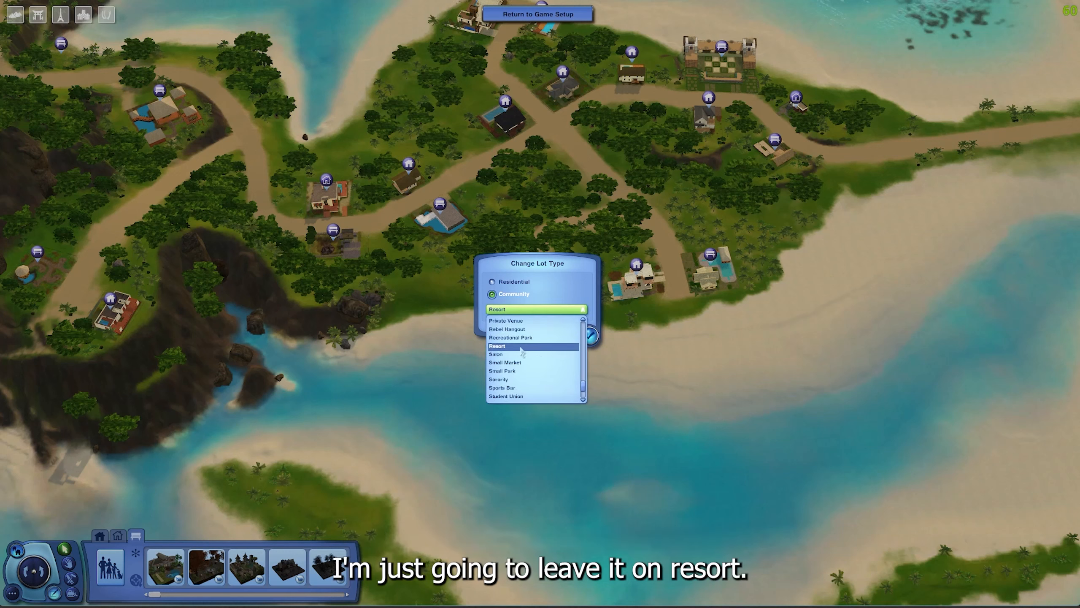
{"action": "left_click", "coordinate": [521, 347]}
{"action": "left_click", "coordinate": [589, 335]}
{"action": "left_click", "coordinate": [587, 317]}
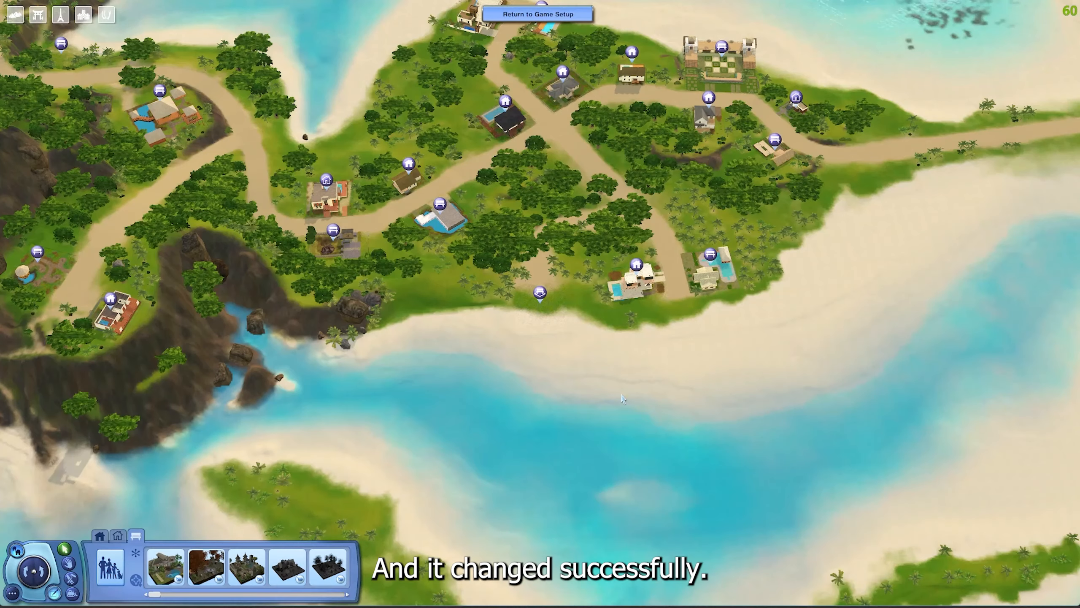
Place a copy of the bin's first community lot on The End of the Road and accept its placement without rotating it
{"action": "left_click", "coordinate": [168, 566]}
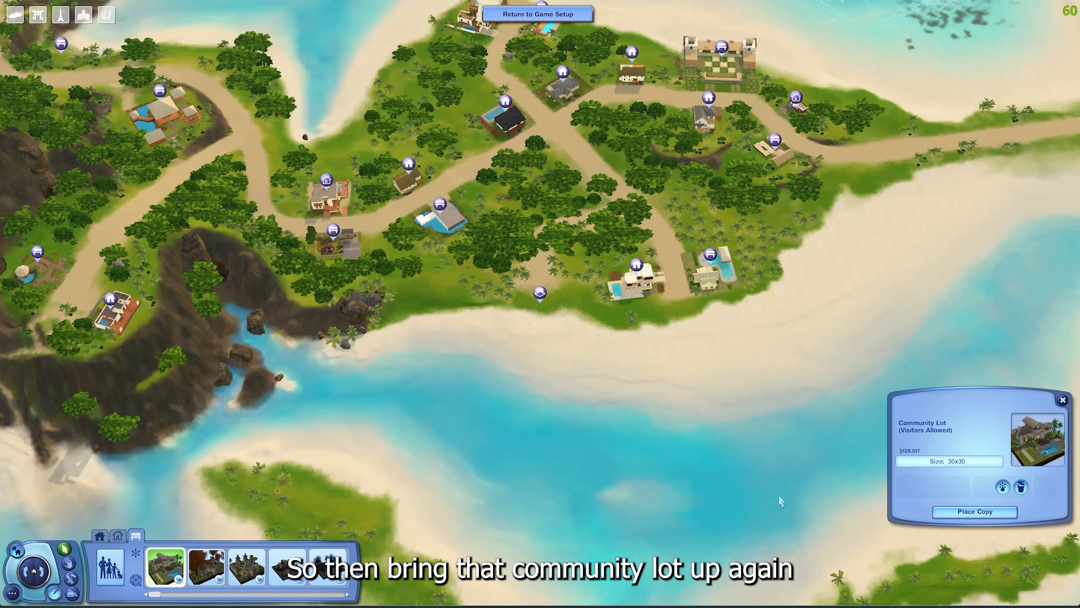
{"action": "left_click", "coordinate": [975, 512]}
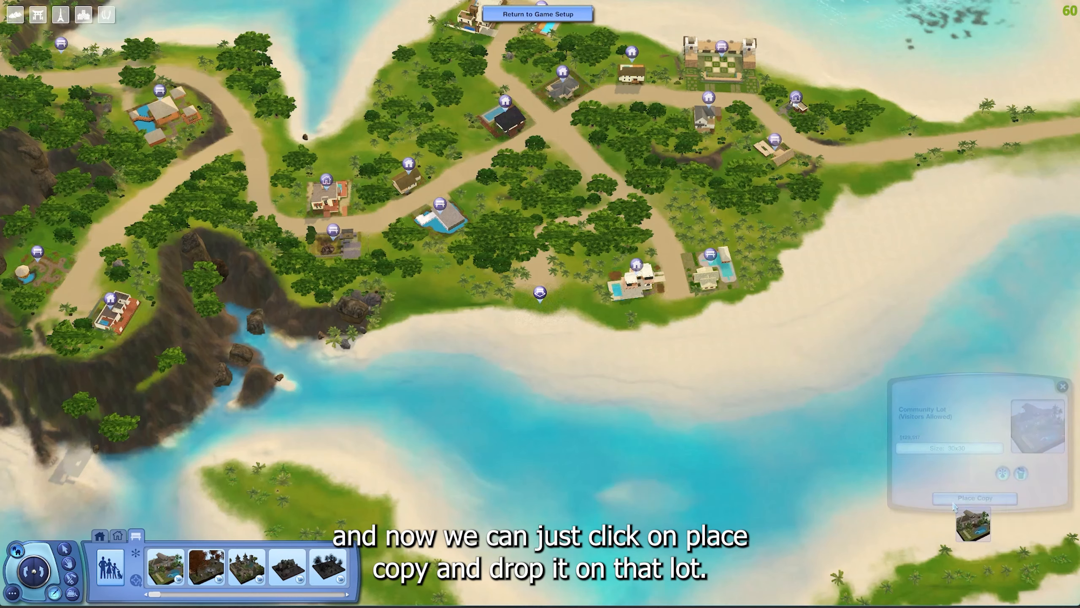
{"action": "left_click", "coordinate": [539, 293]}
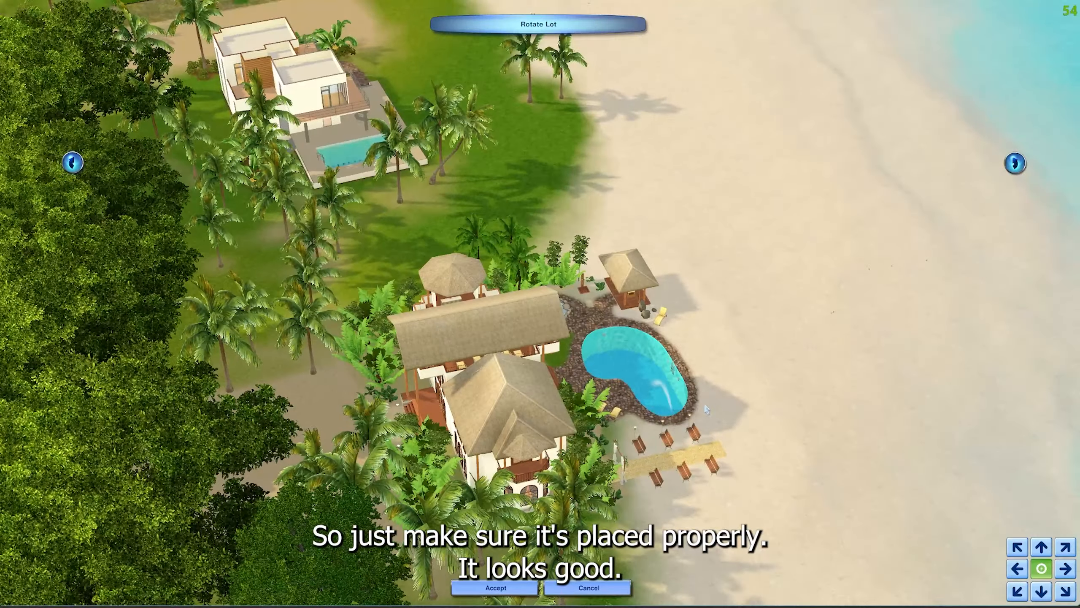
{"action": "left_click_drag", "start_coordinate": [704, 405], "coordinate": [712, 429]}
{"action": "left_click_drag", "start_coordinate": [713, 430], "coordinate": [713, 430]}
{"action": "scroll", "coordinate": [527, 511], "scroll_direction": "down", "scroll_amount": 5}
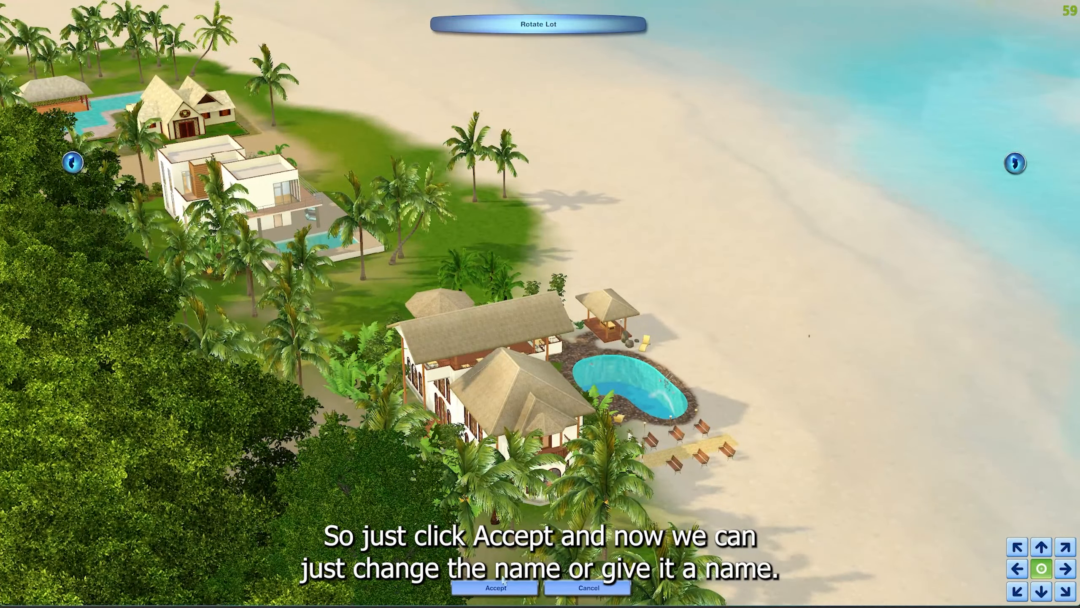
{"action": "left_click", "coordinate": [496, 588]}
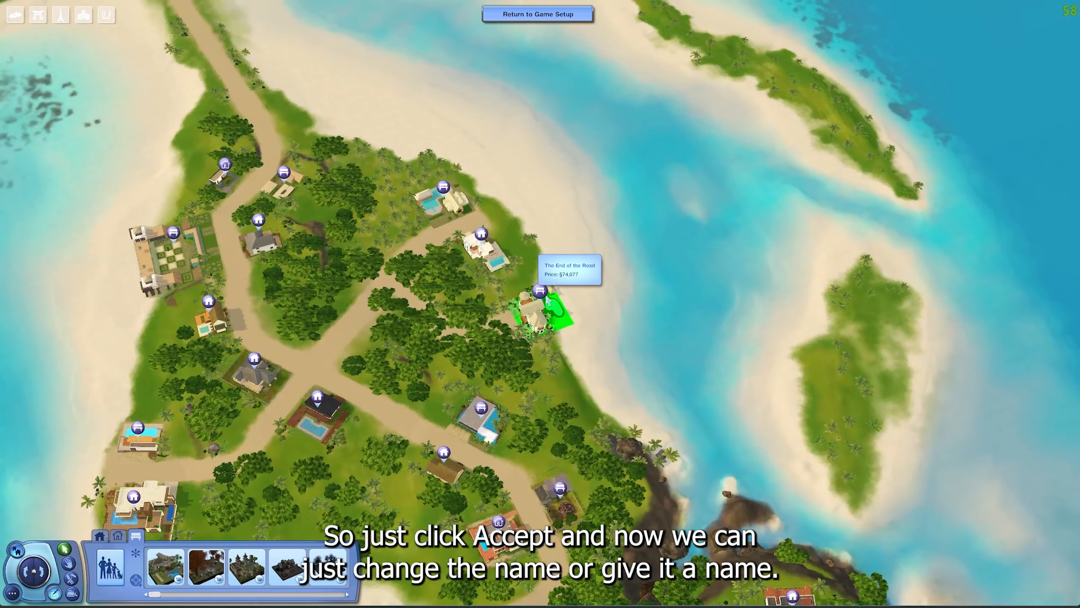
Name the lot placed at The End of the Road Serenity Retreat, save its details and close its information
{"action": "left_click", "coordinate": [543, 298]}
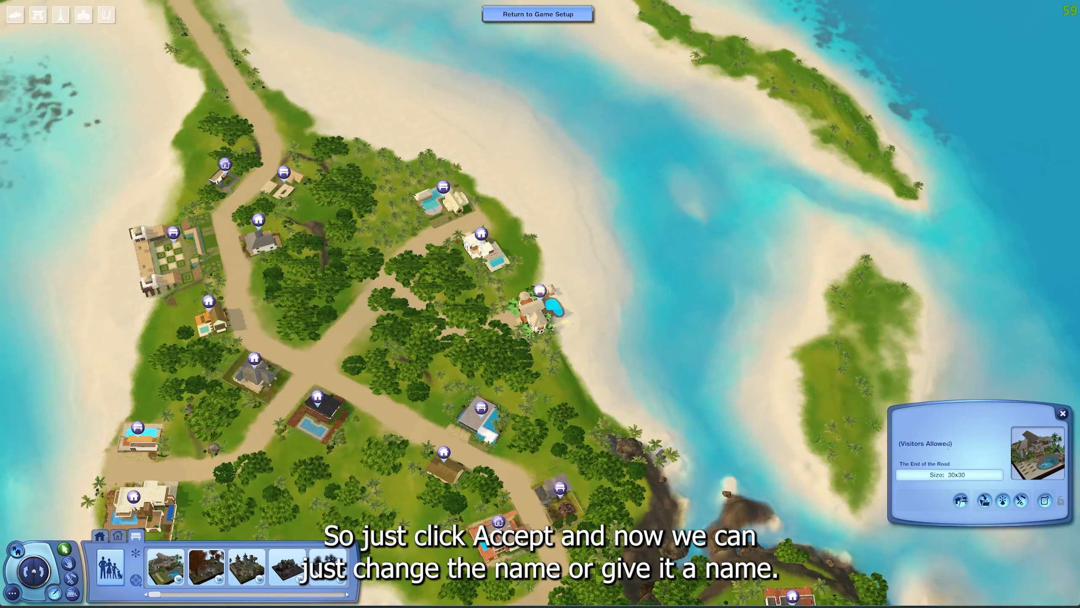
{"action": "left_click", "coordinate": [1046, 502]}
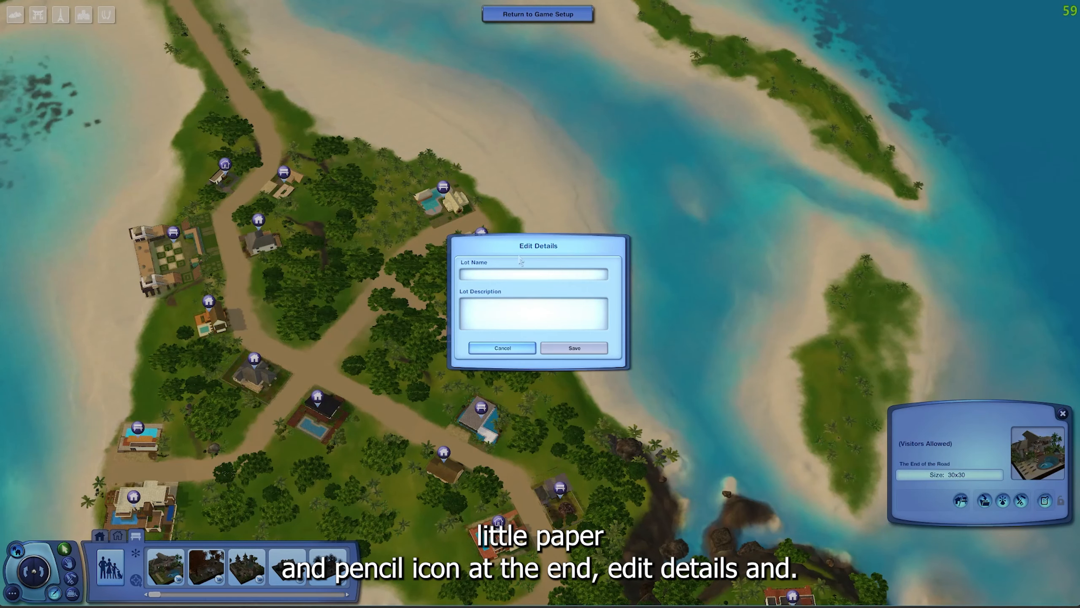
{"action": "type", "text": "Serenity"}
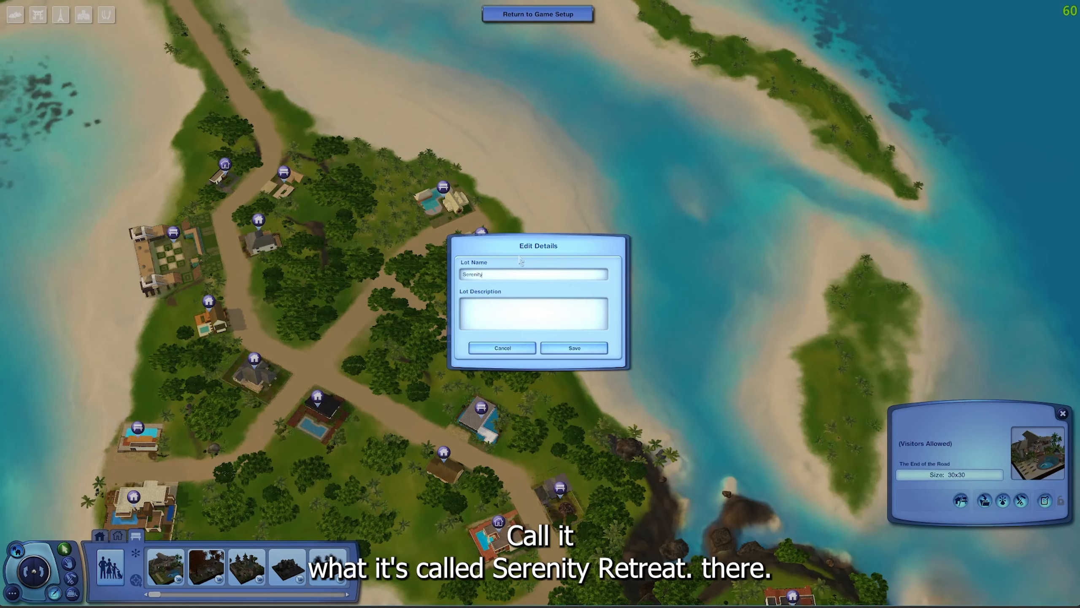
{"action": "type", "text": " Retreat"}
{"action": "left_click", "coordinate": [579, 347]}
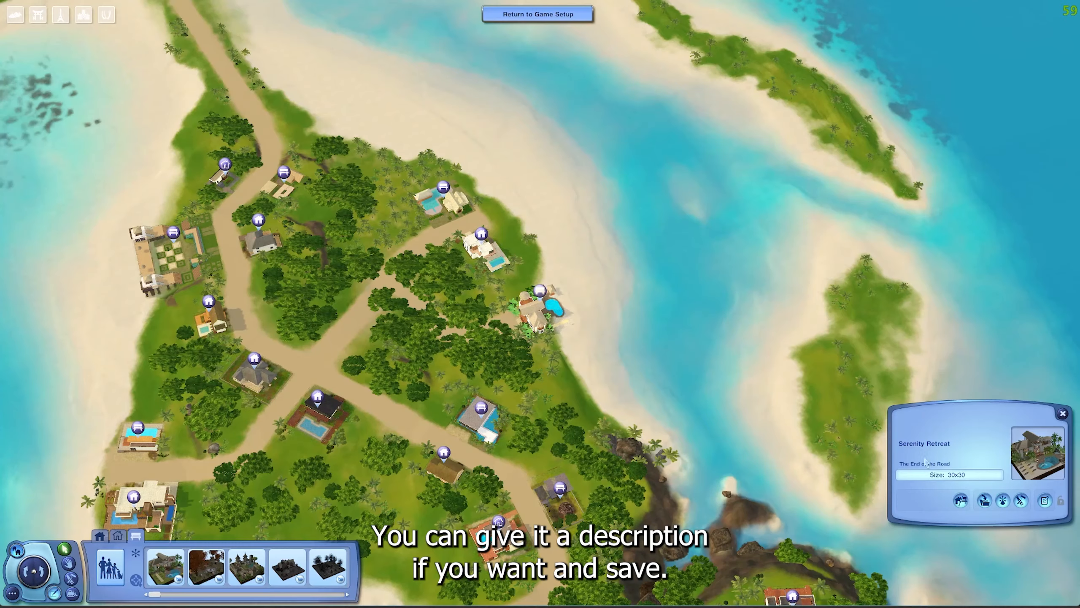
{"action": "left_click", "coordinate": [1061, 413]}
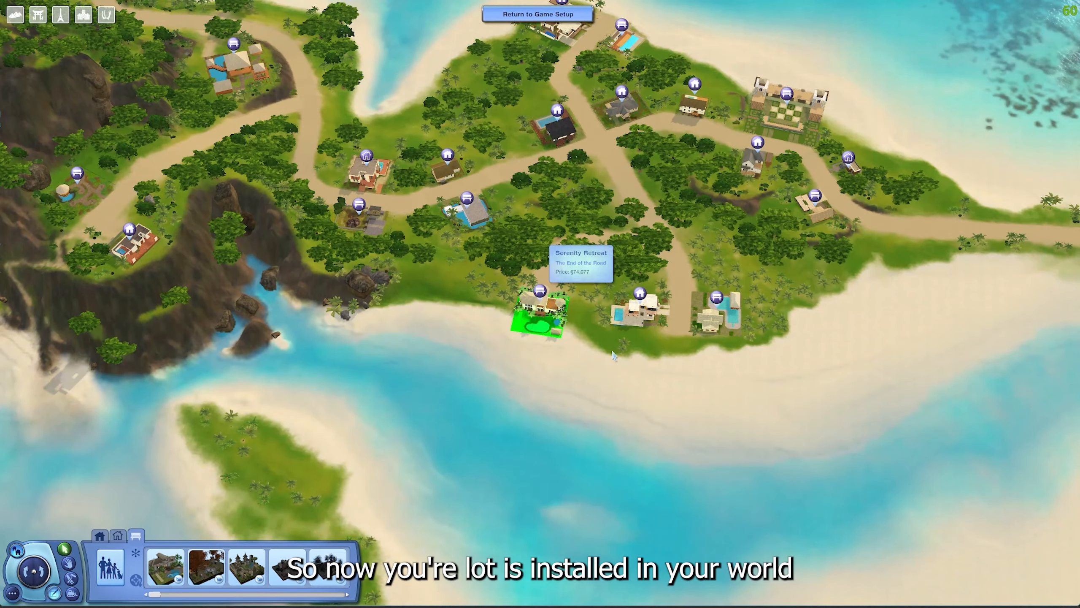
{"action": "left_click_drag", "start_coordinate": [572, 362], "coordinate": [936, 344]}
{"action": "left_click_drag", "start_coordinate": [933, 303], "coordinate": [726, 292]}
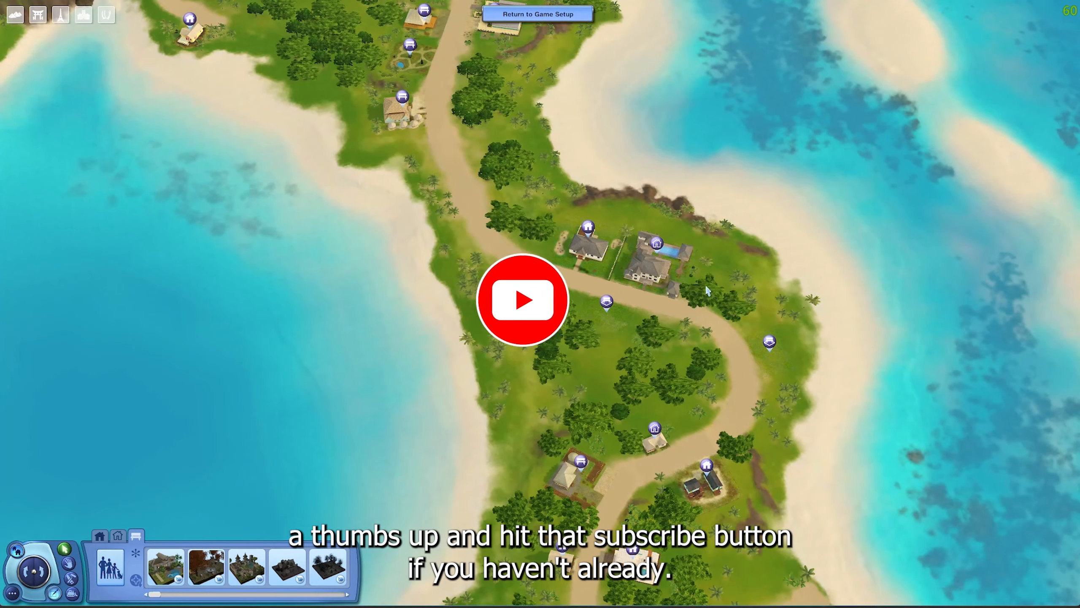